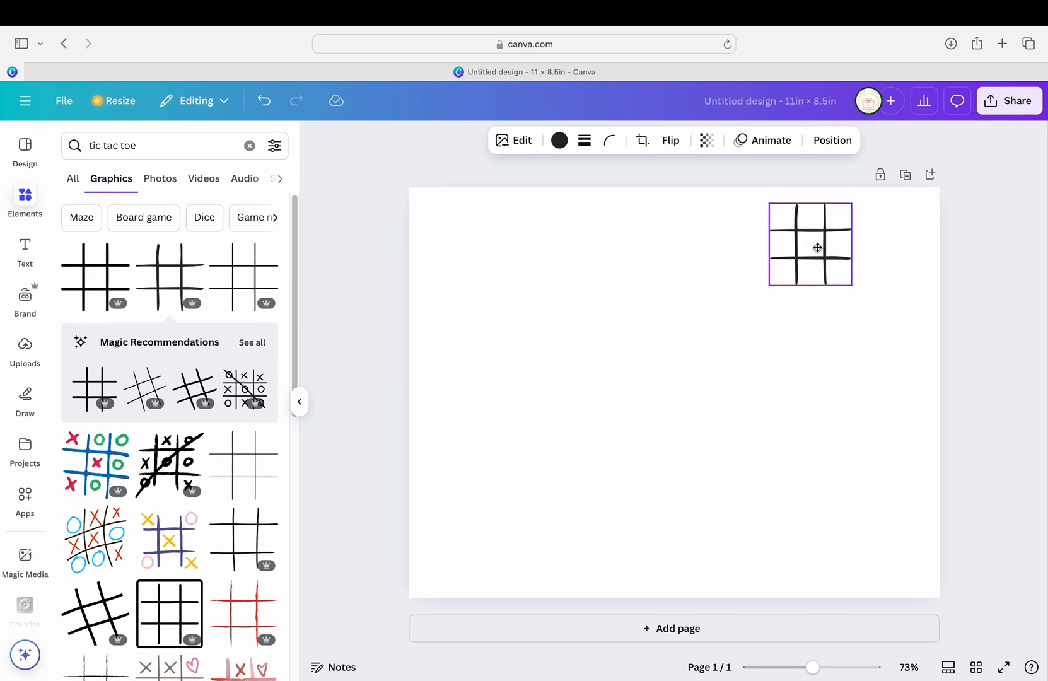
Duplicate the tic-tac-toe grid until there are three in the page's upper-right area, each rotated at a different angle.
drag(810, 317, 890, 298)
click(810, 328)
click(886, 214)
drag(945, 362, 774, 350)
click(859, 407)
click(820, 354)
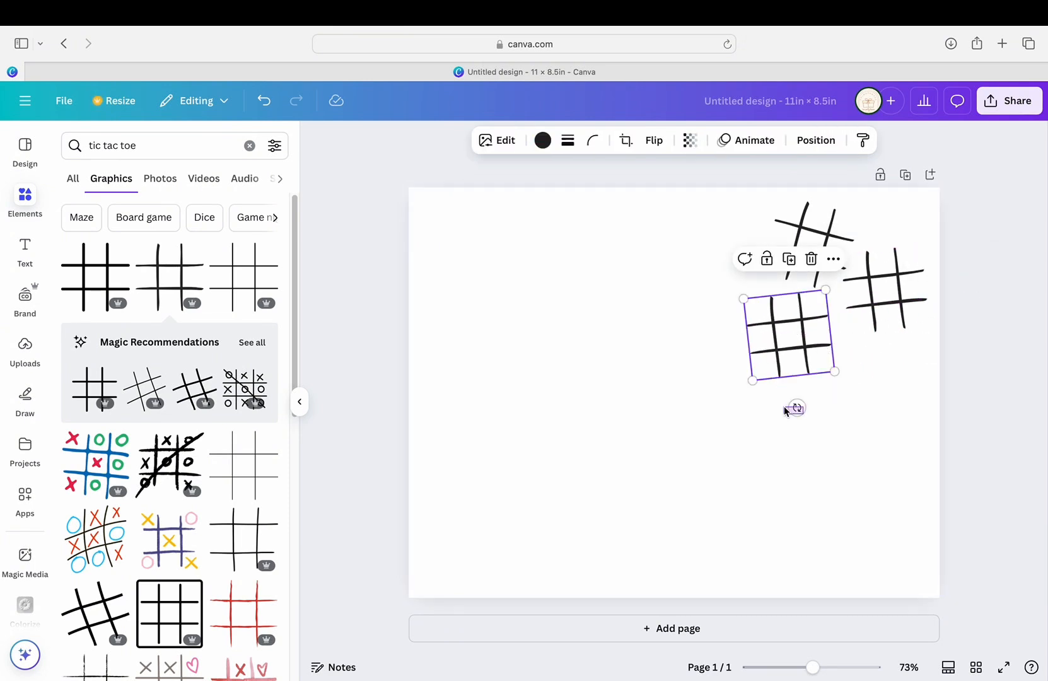
drag(797, 407, 828, 407)
click(856, 368)
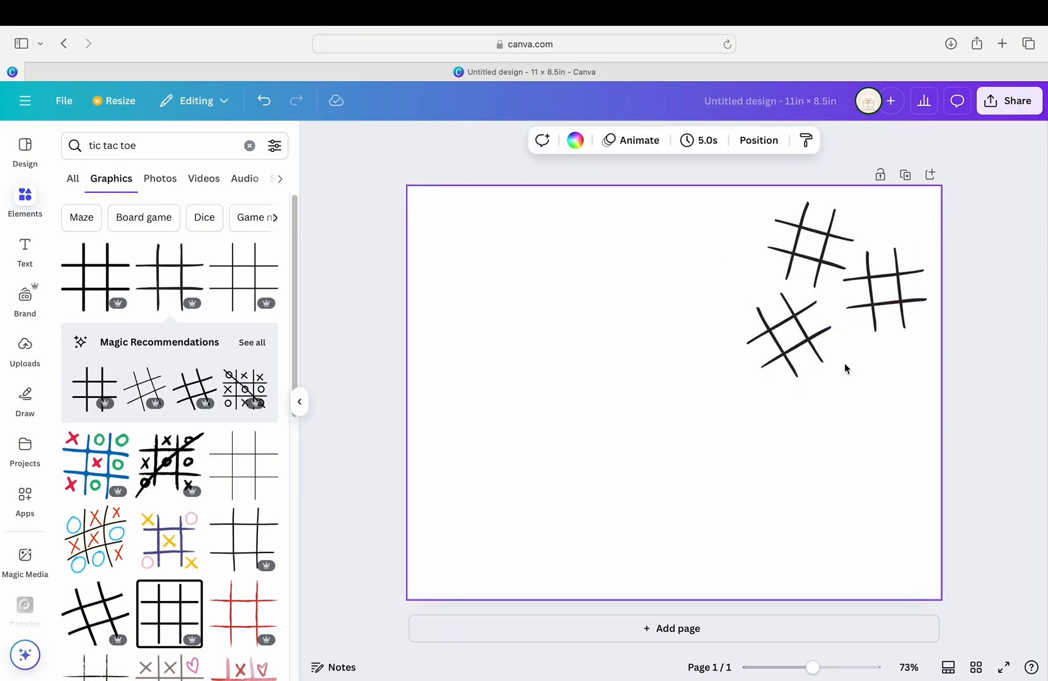
Search the graphics for "square" and add the black-outlined square to the page.
click(27, 200)
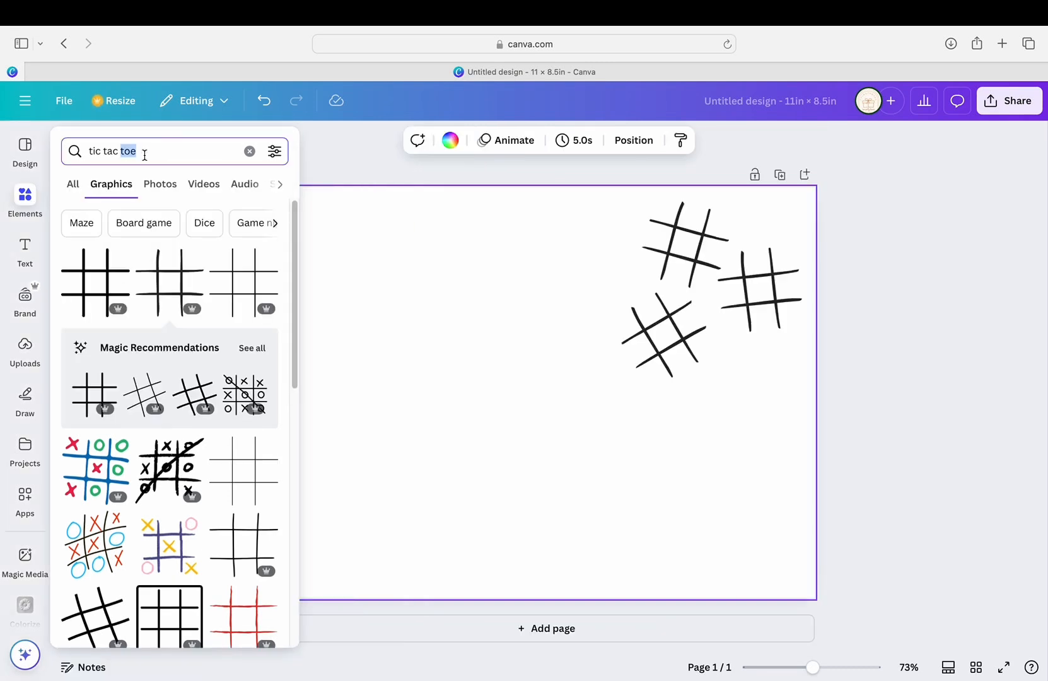
text(squre)
key(BackSpace)
key(BackSpace)
key(BackSpace)
key(BackSpace)
key(BackSpace)
key(BackSpace)
key(BackSpace)
key(BackSpace)
key(BackSpace)
key(BackSpace)
key(BackSpace)
key(BackSpace)
text(square)
key(BackSpace)
key(BackSpace)
text(are)
key(Return)
click(26, 251)
click(25, 200)
click(92, 281)
Fit the square into the page's lower-left corner and give it a thicker solid border.
drag(676, 393, 547, 465)
click(568, 140)
click(528, 180)
click(581, 140)
drag(496, 230, 510, 229)
click(622, 404)
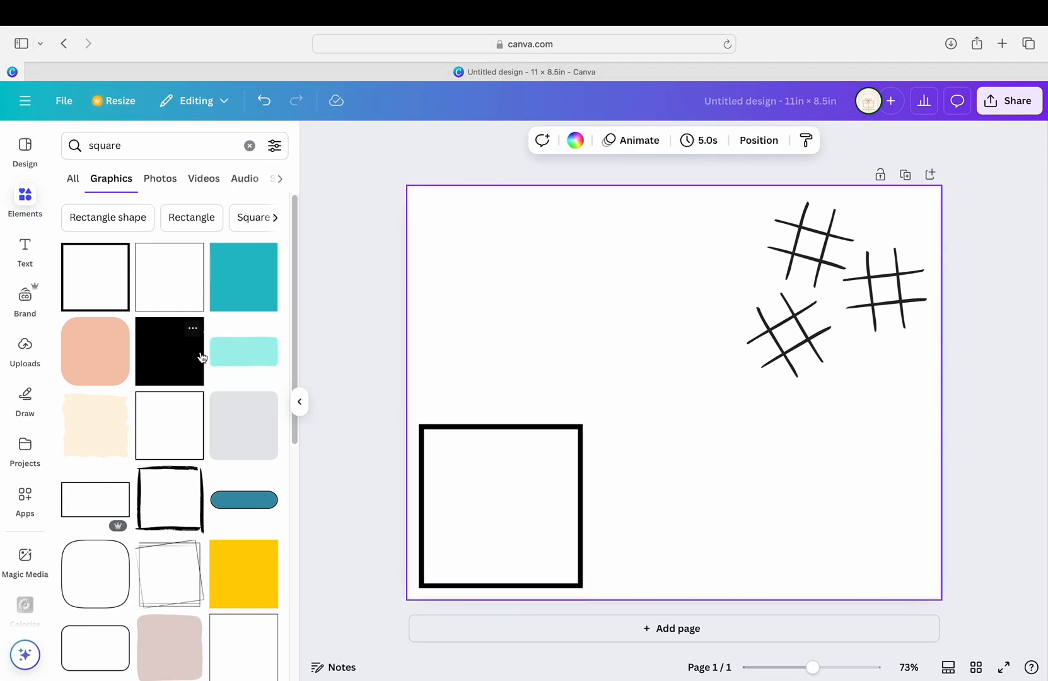
Search the uploads for "unicorn", add the standing unicorn line drawing and place it small at the page's top centre.
click(25, 347)
click(148, 143)
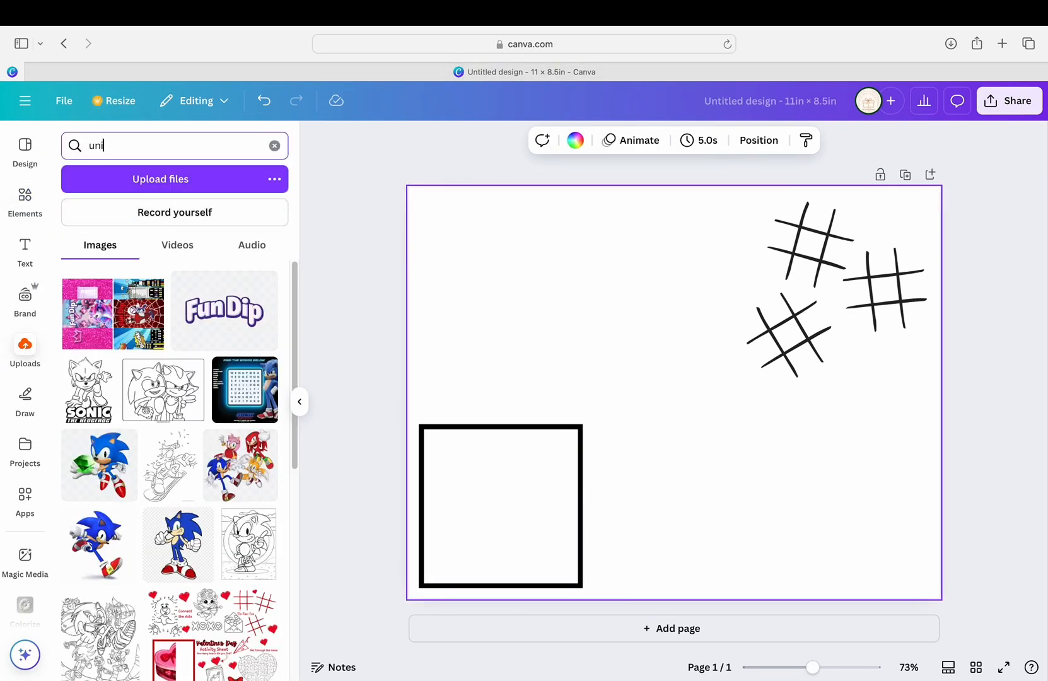
text(unicorn)
key(Return)
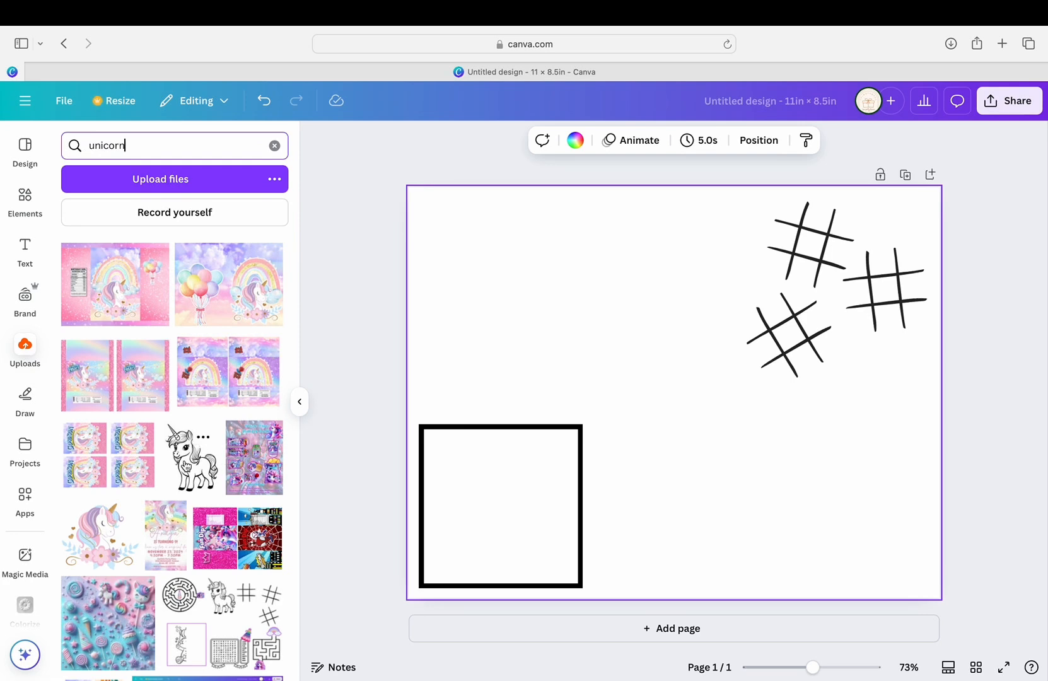
click(192, 455)
drag(796, 233, 637, 440)
drag(592, 497, 605, 252)
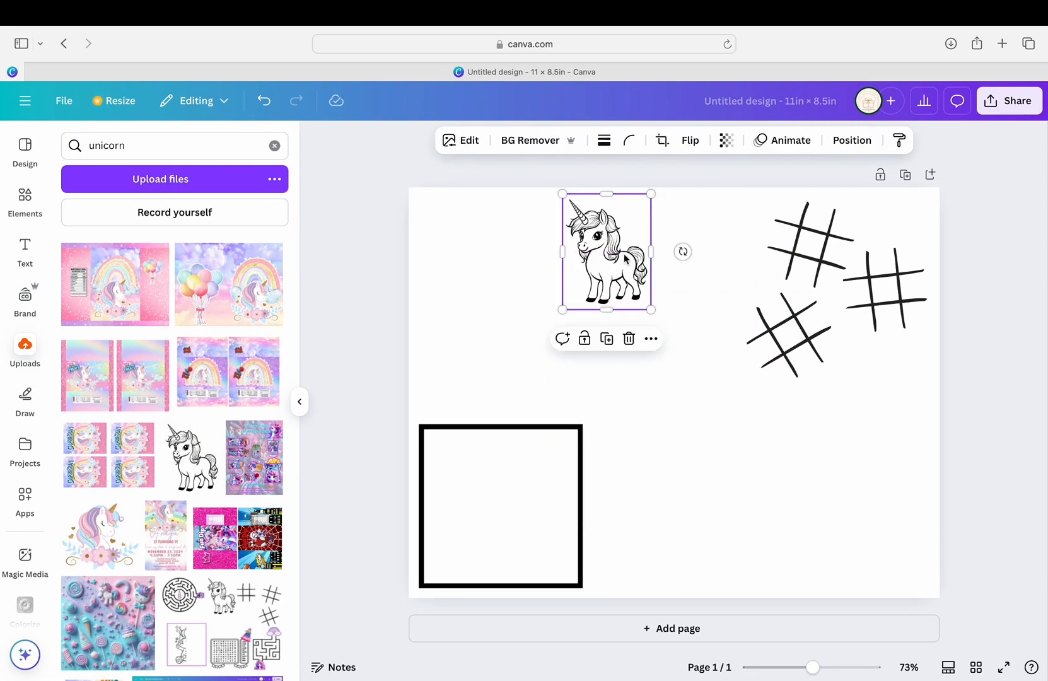
Add the pastel unicorn head with flowers from the uploads and shrink it into the middle of the page.
click(91, 535)
drag(821, 268, 869, 292)
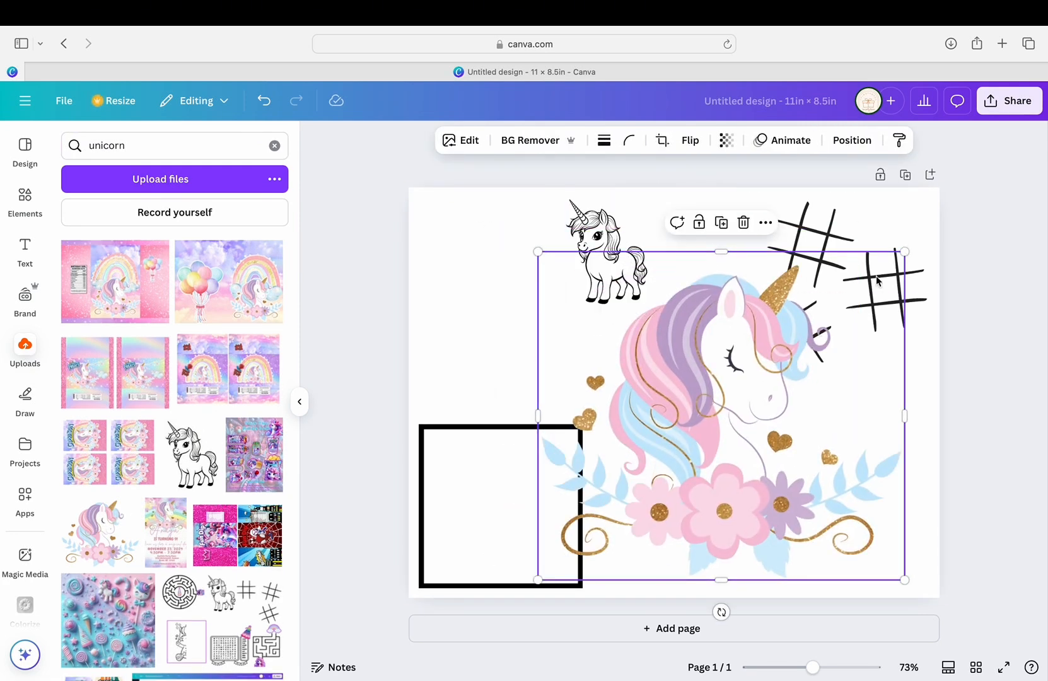
drag(905, 253, 718, 418)
drag(639, 500, 662, 374)
Add the seated star unicorn line drawing from the uploads, shrink it and place it in the page's lower-right area.
scroll(121, 330, down, 5)
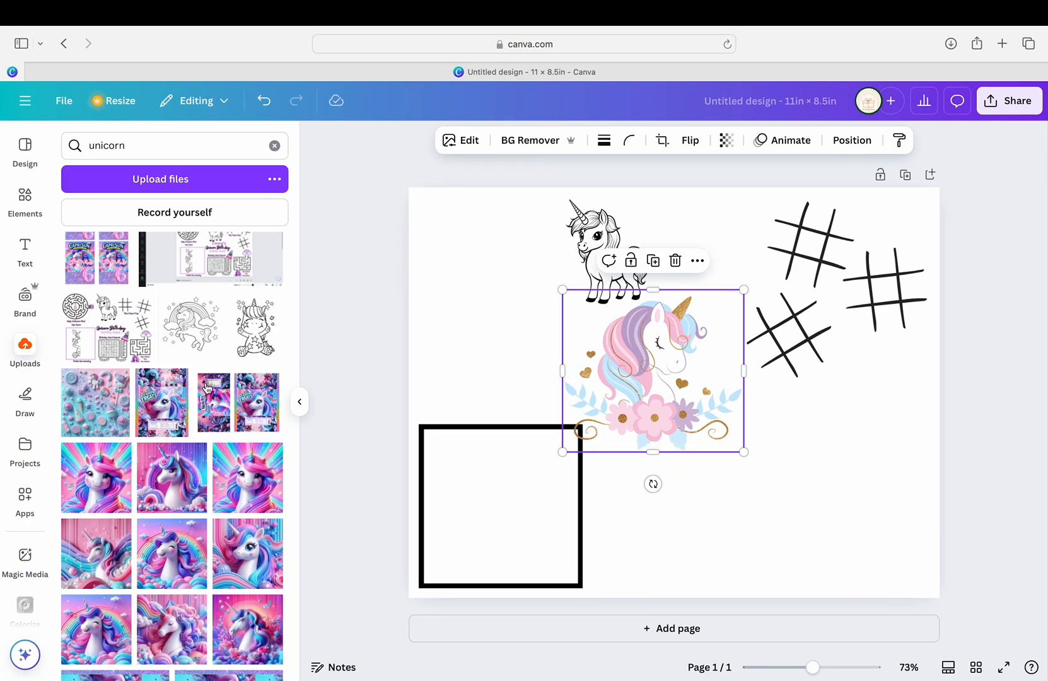
click(258, 312)
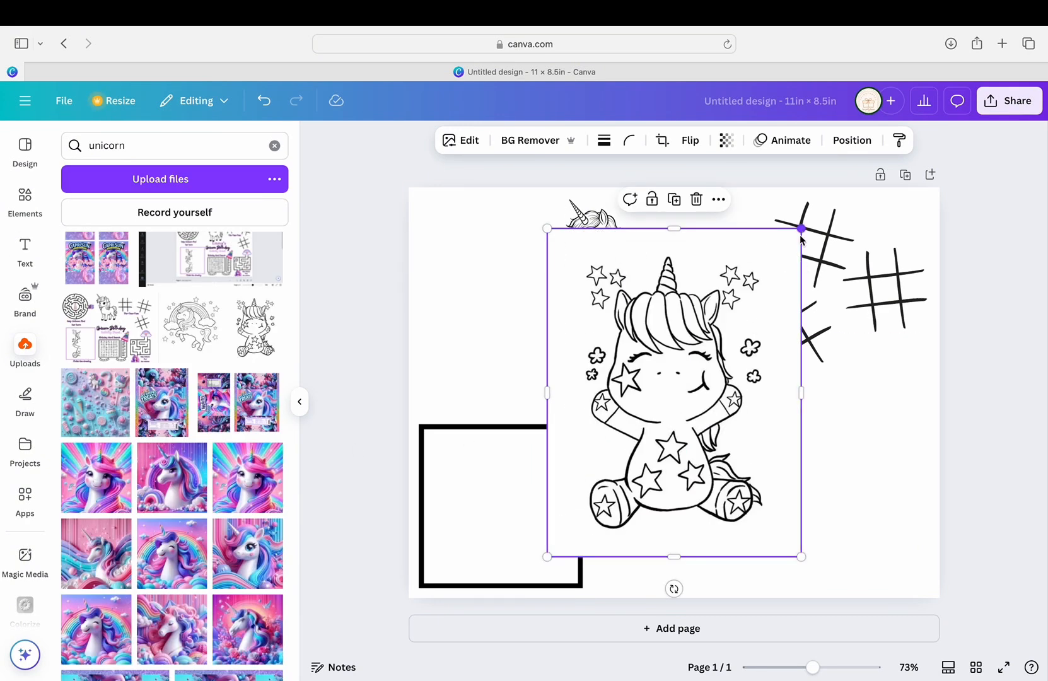
drag(801, 228, 714, 344)
drag(663, 416, 819, 452)
Add the rainbow unicorn line drawing from the uploads, shrink it and place it in the page's upper-left area.
click(201, 328)
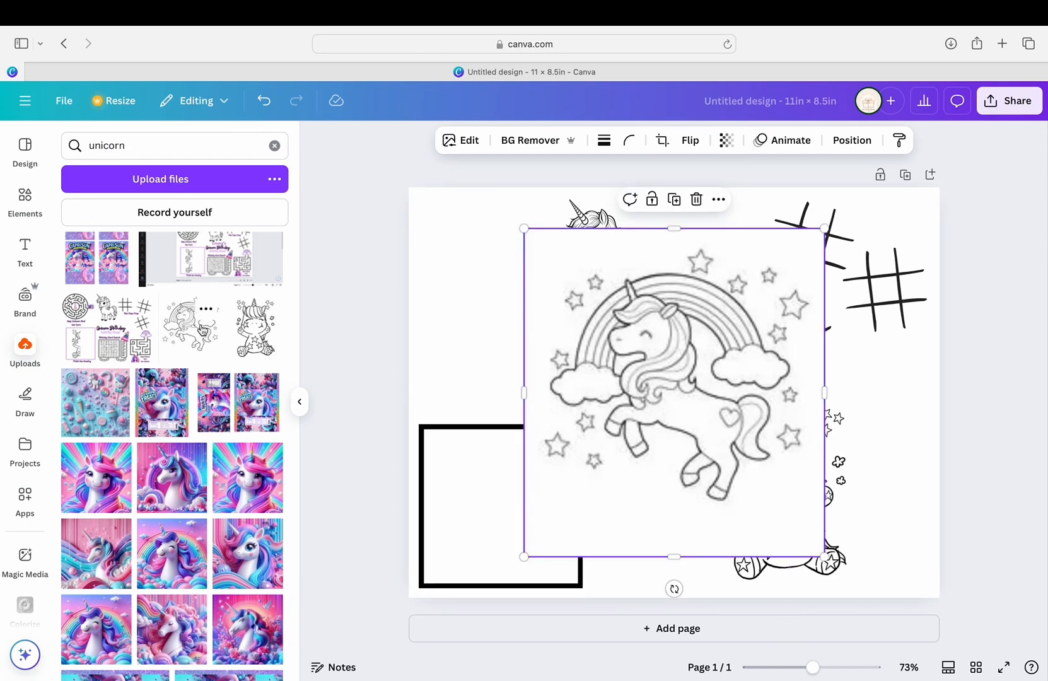
drag(825, 228, 732, 328)
drag(674, 394, 538, 287)
drag(597, 222, 534, 290)
drag(468, 349, 496, 292)
Search the graphics for "unicorn" and add the pastel unicorn horn with ears and flowers.
click(26, 200)
click(140, 148)
text(unicorn)
key(Return)
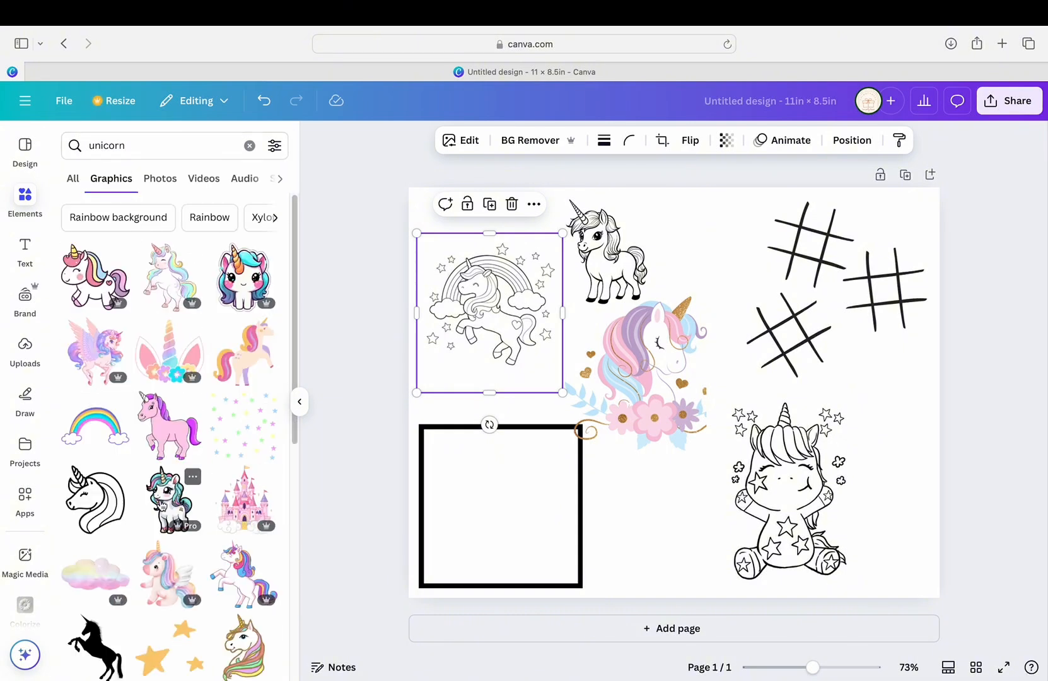
scroll(162, 510, down, 10)
scroll(158, 476, down, 4)
scroll(158, 476, up, 6)
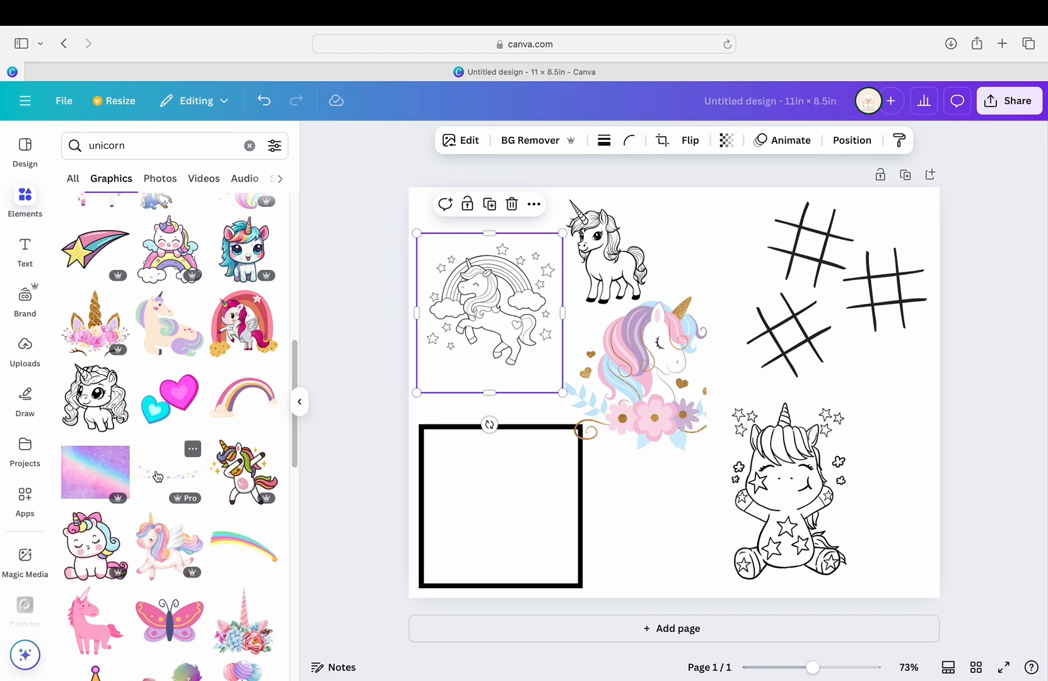
scroll(157, 476, up, 5)
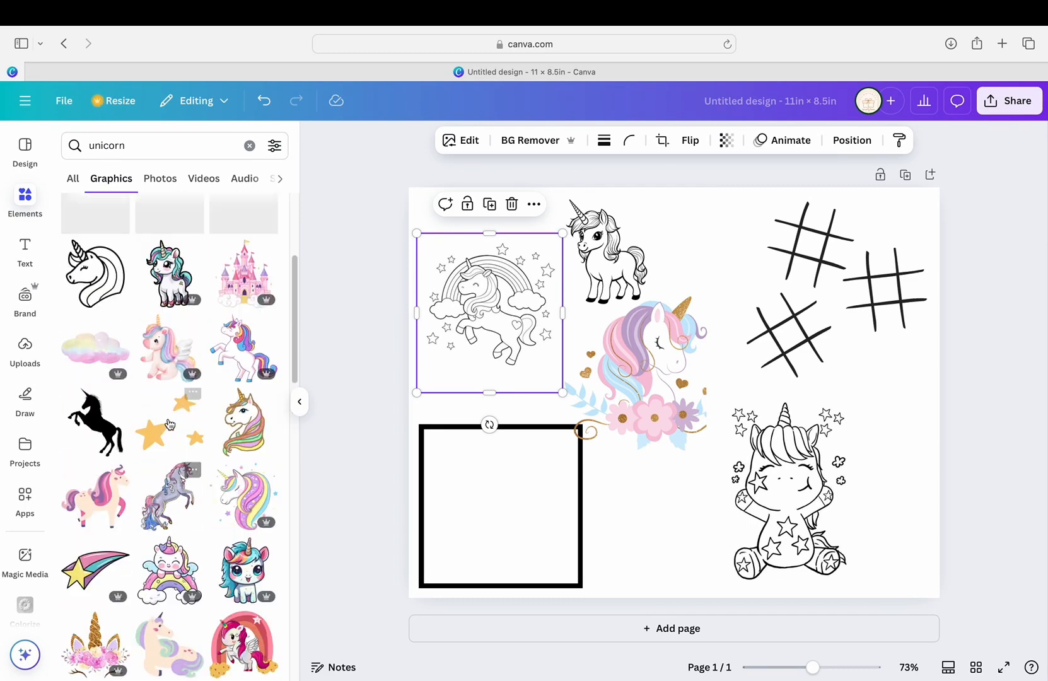
scroll(169, 424, up, 2)
scroll(168, 435, up, 2)
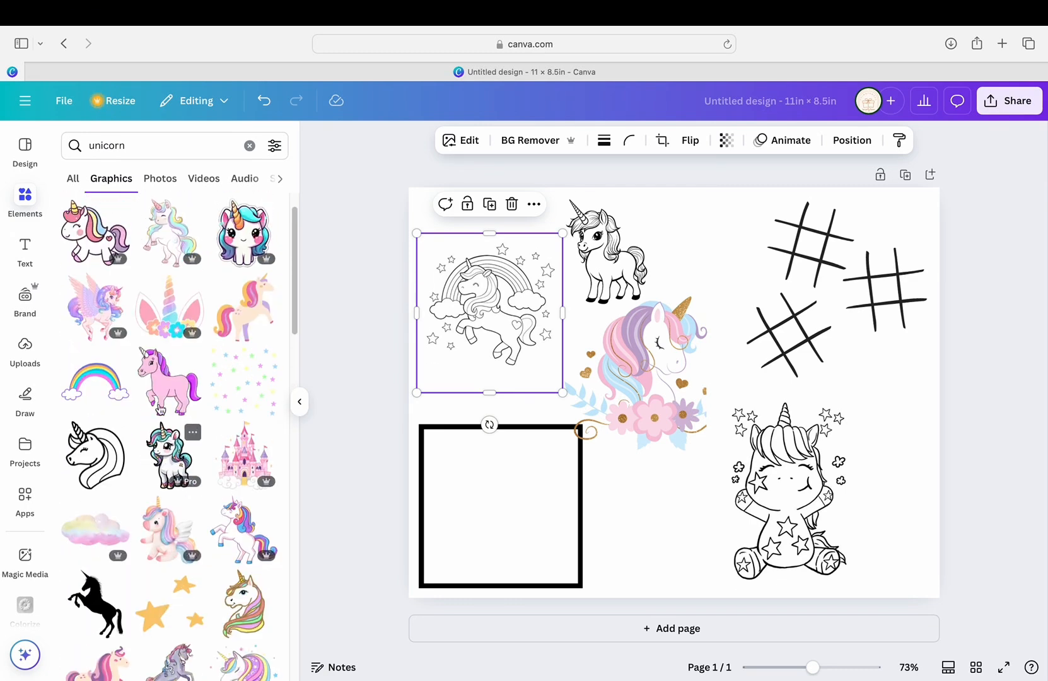
click(167, 311)
Fit the unicorn horn graphic inside the black square and crop it to its left half.
drag(849, 229, 677, 393)
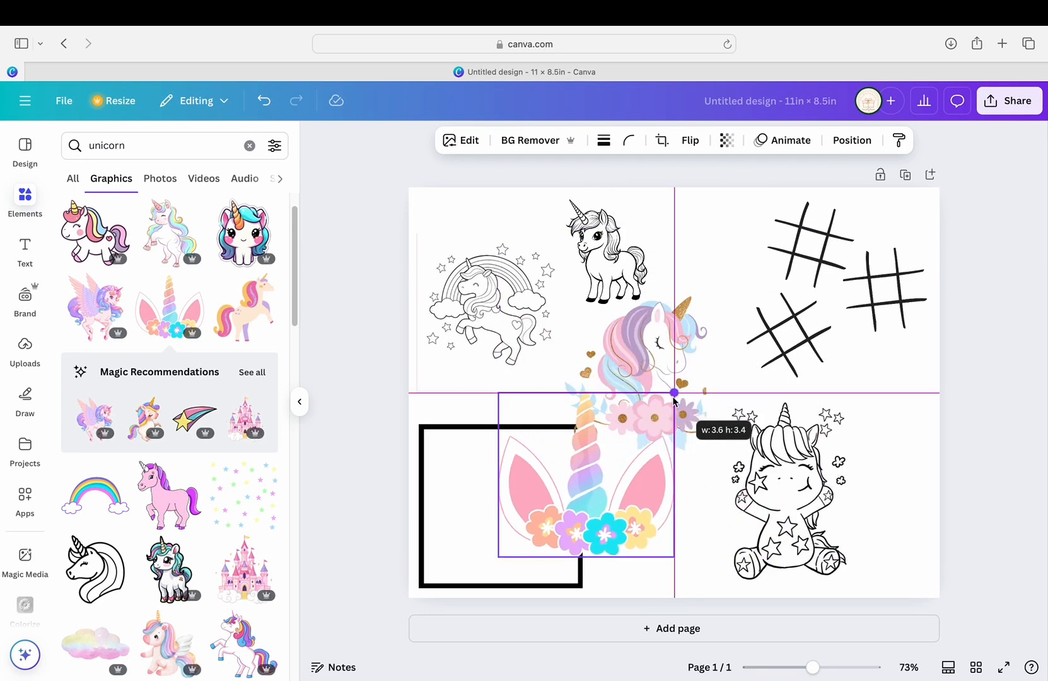
drag(615, 484, 513, 517)
drag(512, 585, 512, 581)
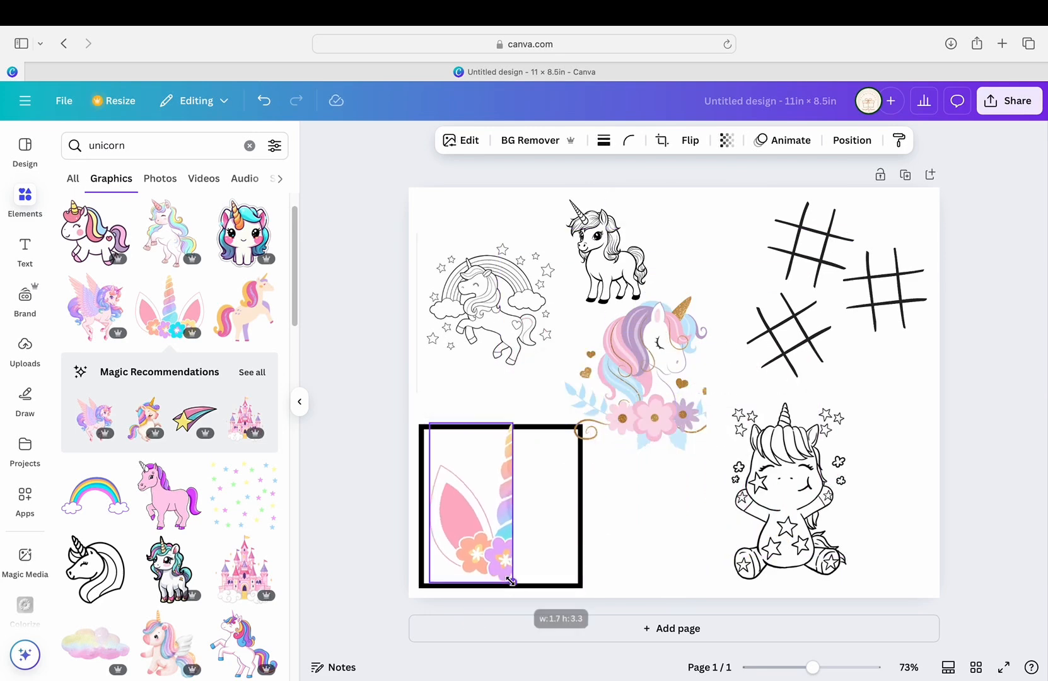
click(618, 519)
click(509, 436)
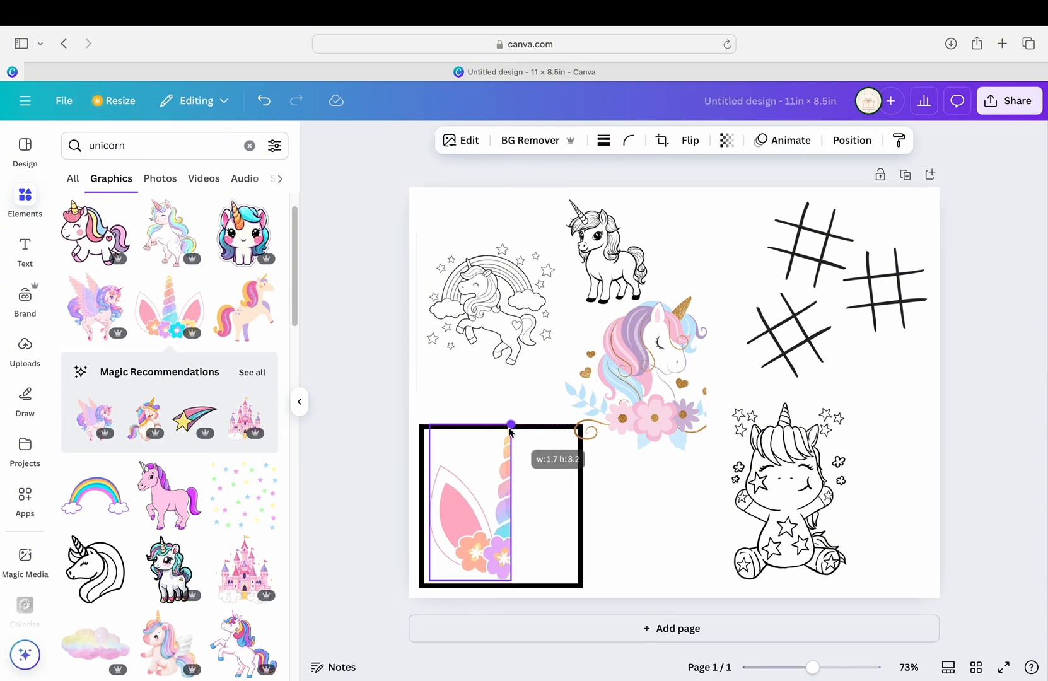
click(650, 527)
Search the graphics for "unicorn connect the dots" and add the dot-to-dot unicorn with the horizontal body.
click(174, 144)
double_click(174, 144)
text(unicorn)
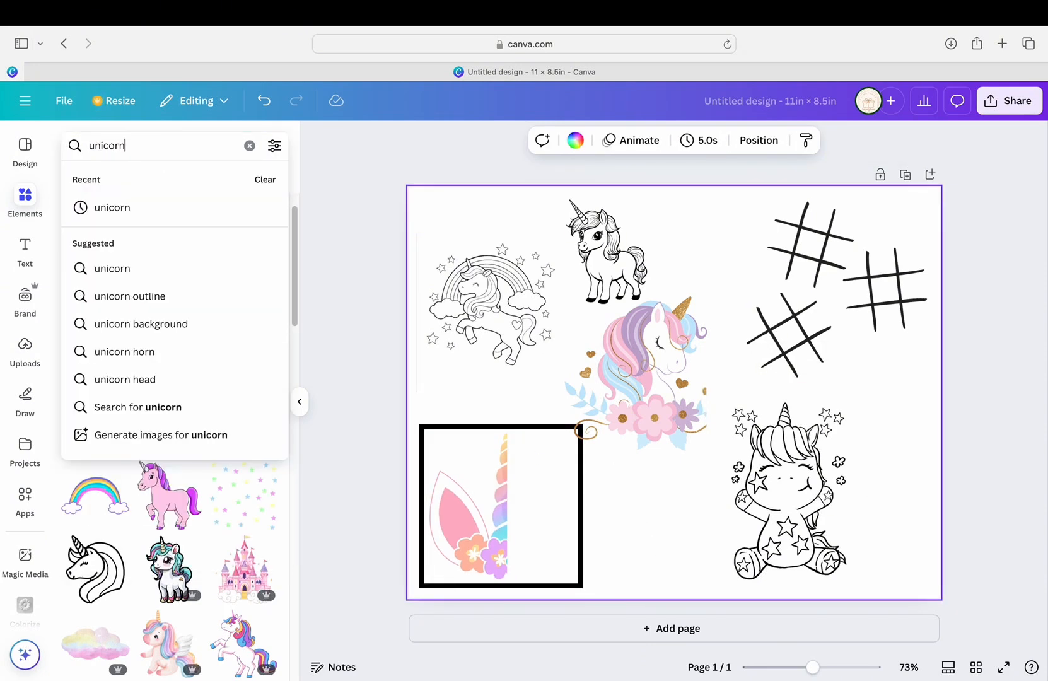
text( co)
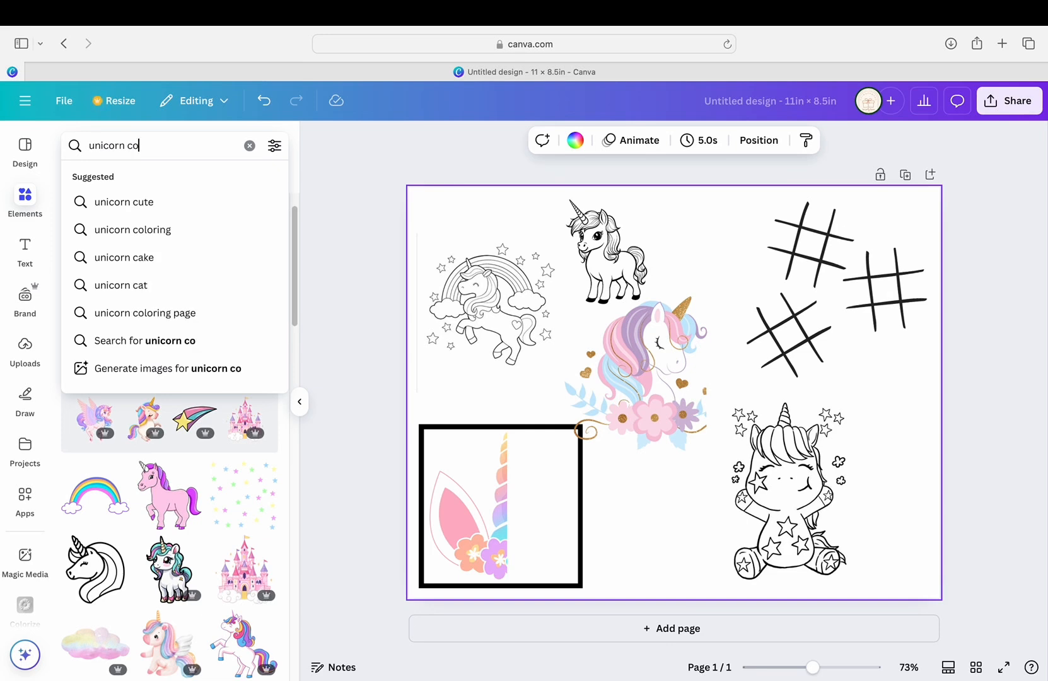
text(nnect the dots)
key(Return)
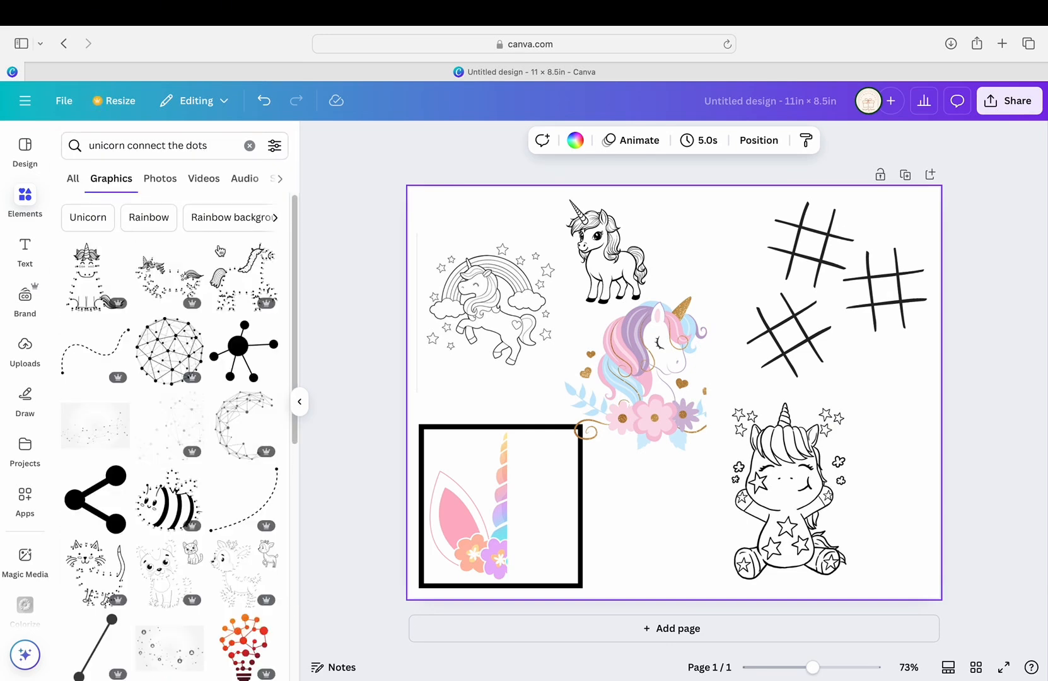
scroll(207, 394, down, 15)
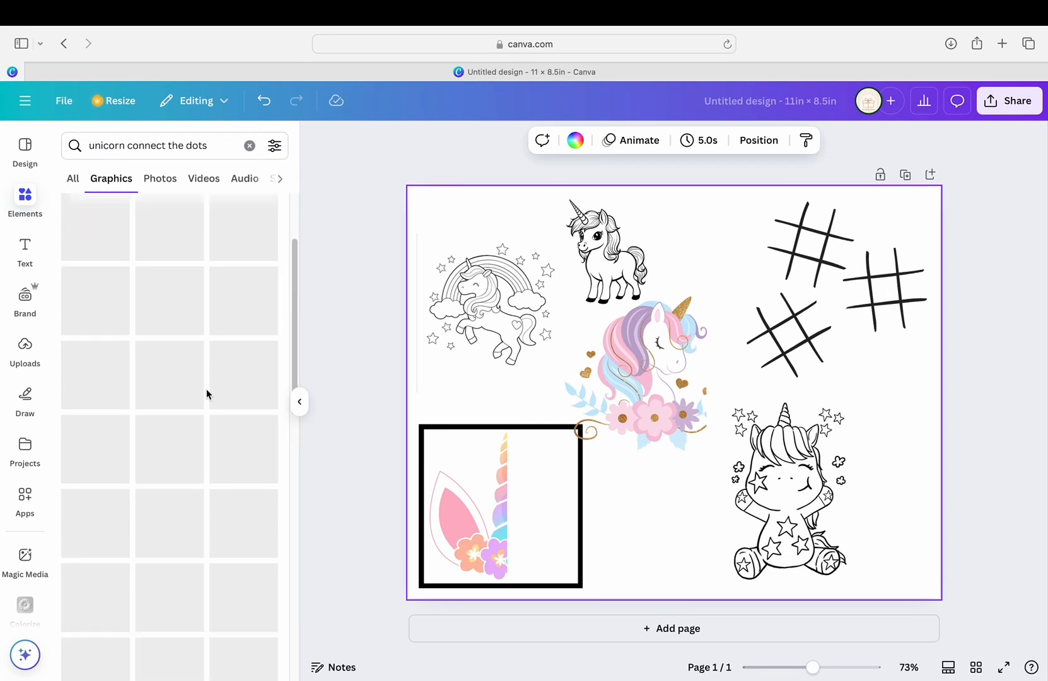
scroll(207, 394, up, 10)
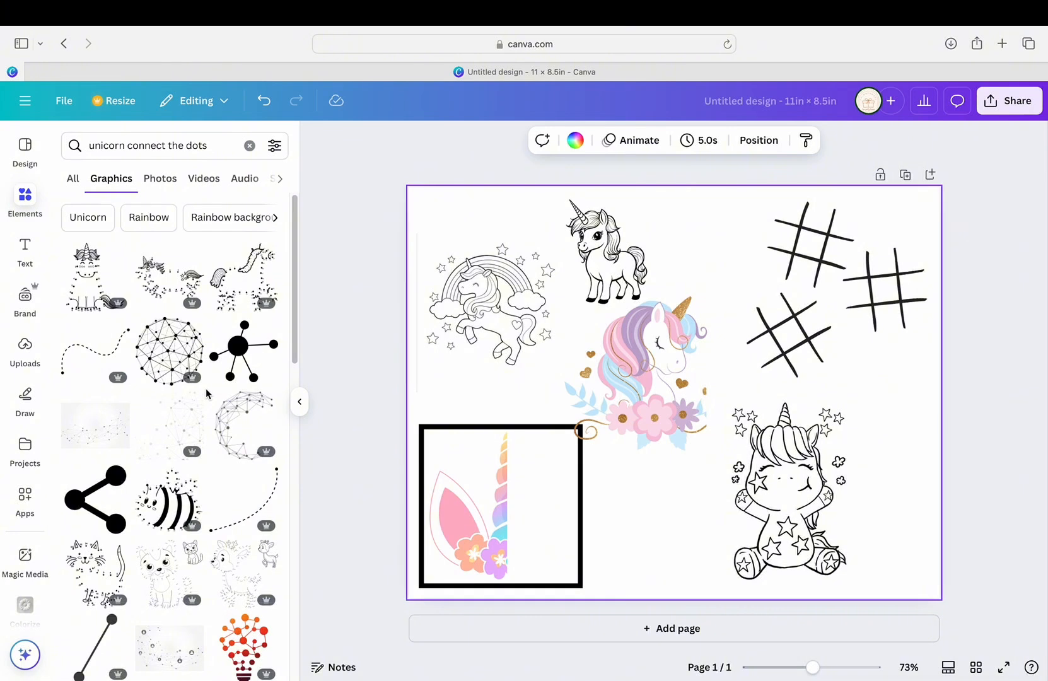
click(187, 286)
Resize and rotate the dot-to-dot unicorn into the page's upper-left corner, moving the rainbow unicorn down beside the black square.
drag(710, 391, 610, 288)
drag(527, 373, 453, 375)
drag(637, 338, 603, 330)
click(681, 241)
click(513, 305)
Shrink the seated star unicorn and move it up beside the standing unicorn.
click(791, 507)
drag(870, 384, 823, 446)
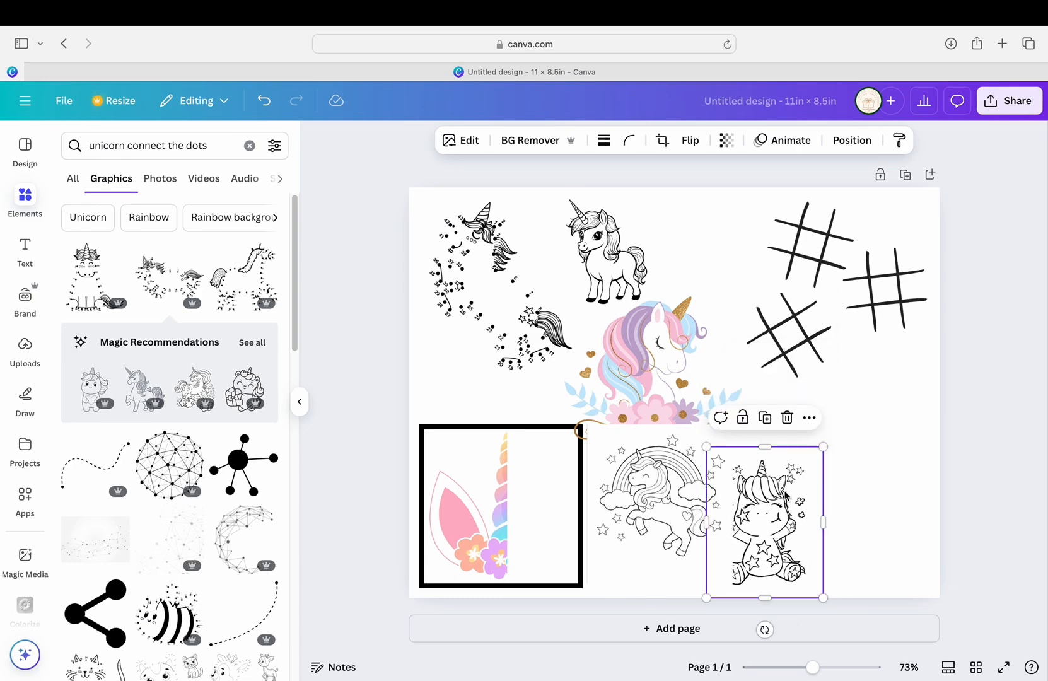
drag(765, 517, 733, 291)
Remove the backgrounds of the rainbow unicorn and the seated star unicorn.
click(699, 465)
click(508, 146)
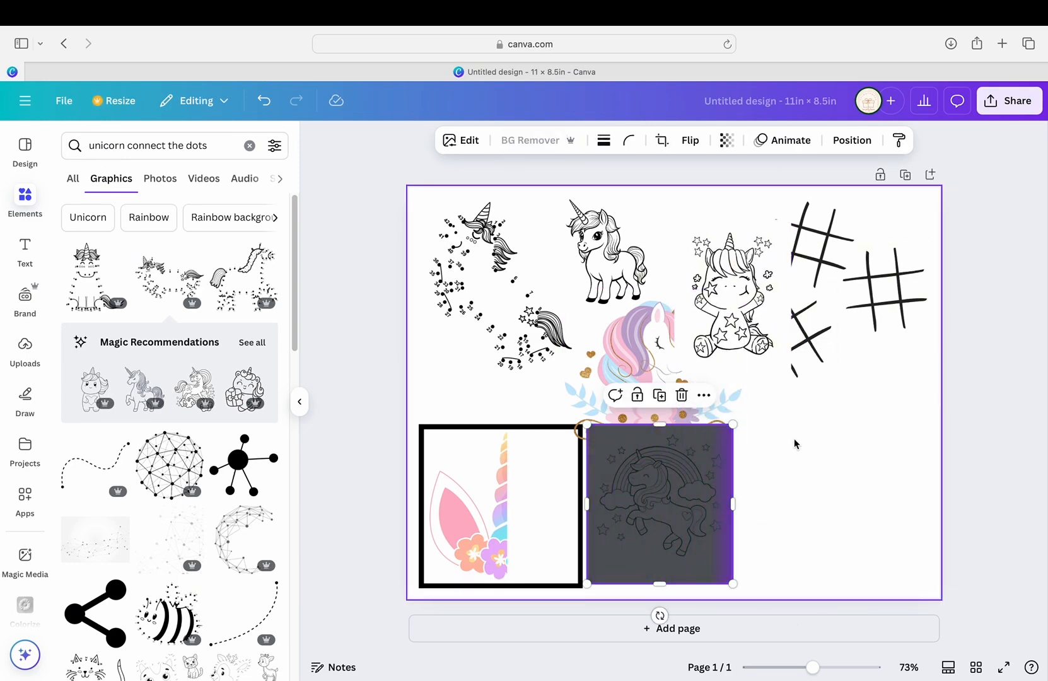
click(755, 304)
click(534, 148)
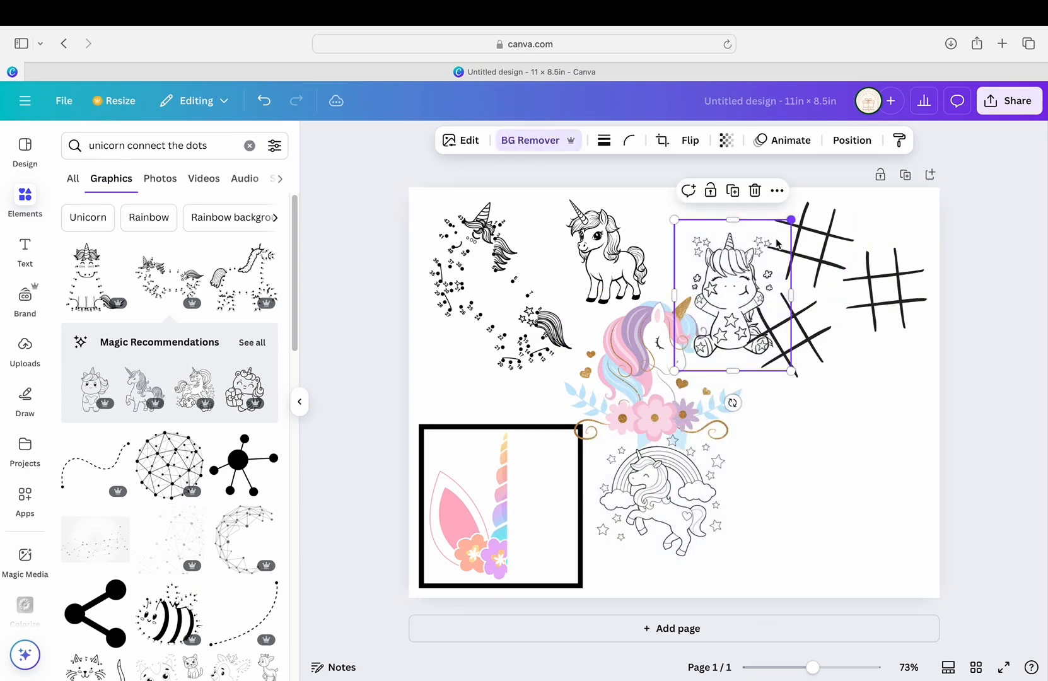
Shrink the seated and rainbow unicorns and stack them between the standing unicorn and the tic-tac-toe grids.
drag(791, 220, 750, 273)
drag(718, 320, 727, 258)
click(659, 499)
drag(732, 422, 667, 495)
drag(627, 539, 723, 333)
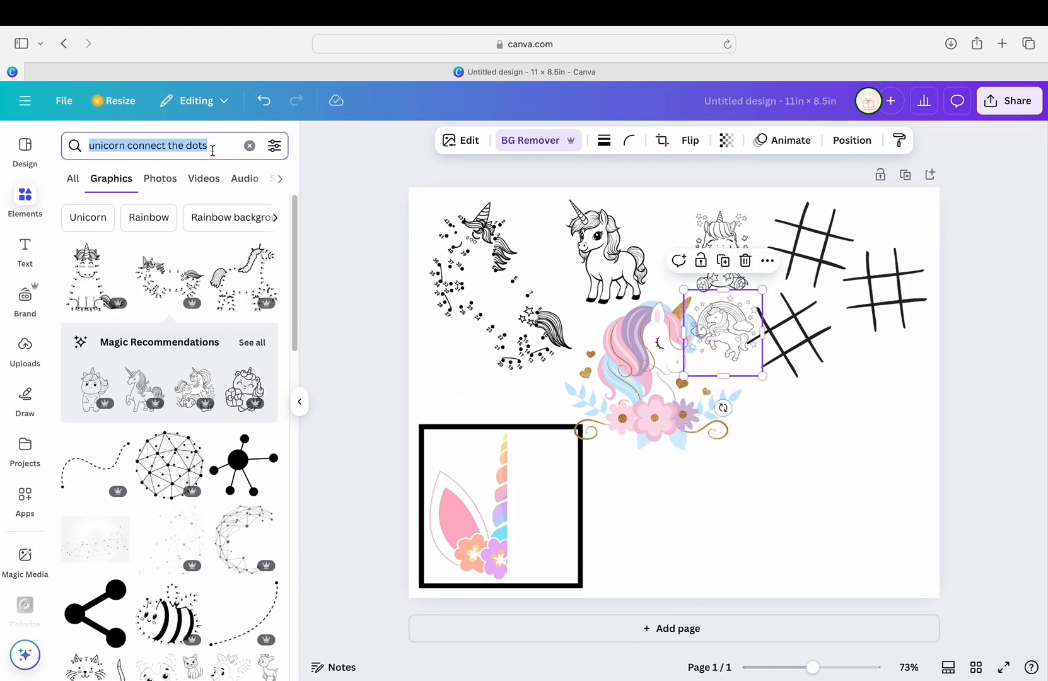
Search the graphics for "maze", add the black square maze and fit it into the page's lower-right corner.
text(maze)
key(Return)
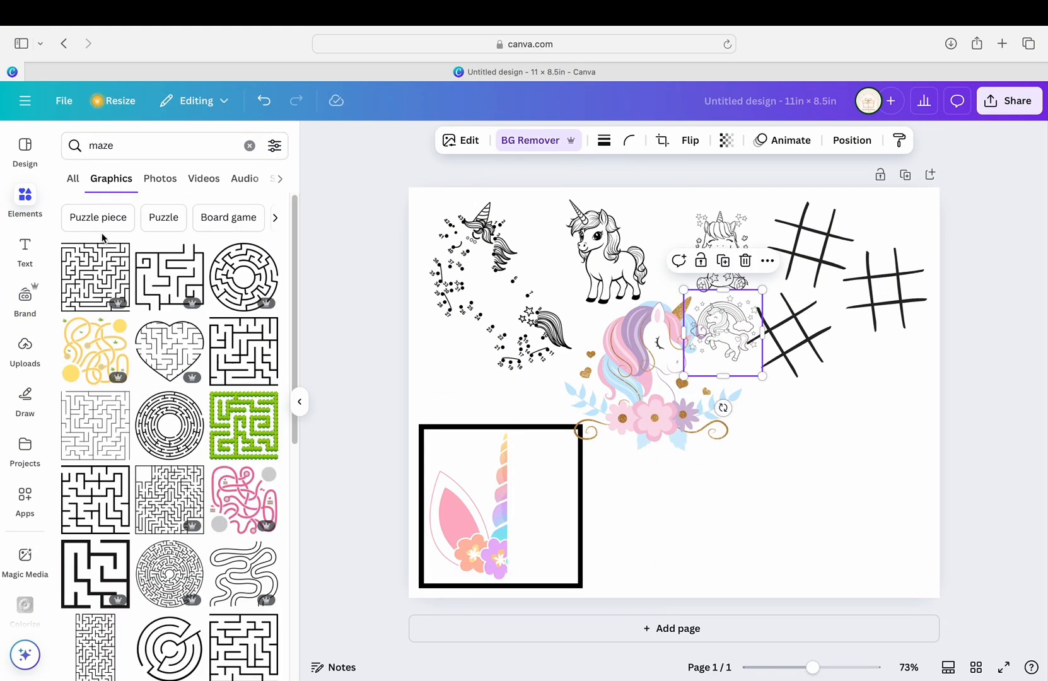
scroll(154, 470, down, 2)
scroll(155, 475, up, 2)
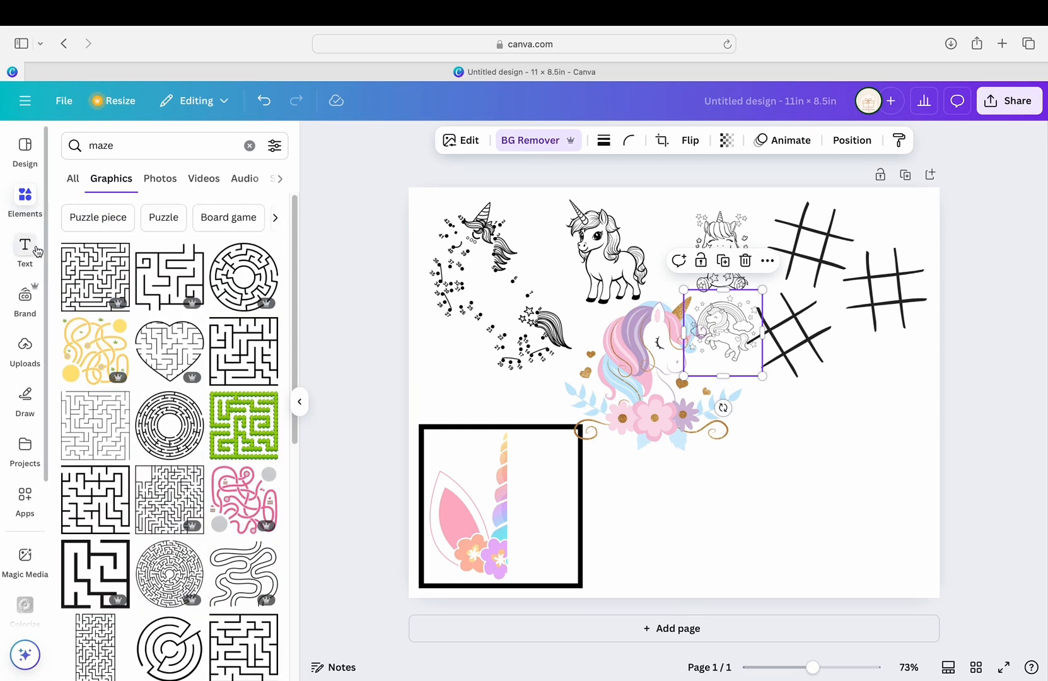
click(88, 290)
drag(679, 444, 854, 556)
drag(931, 416, 915, 432)
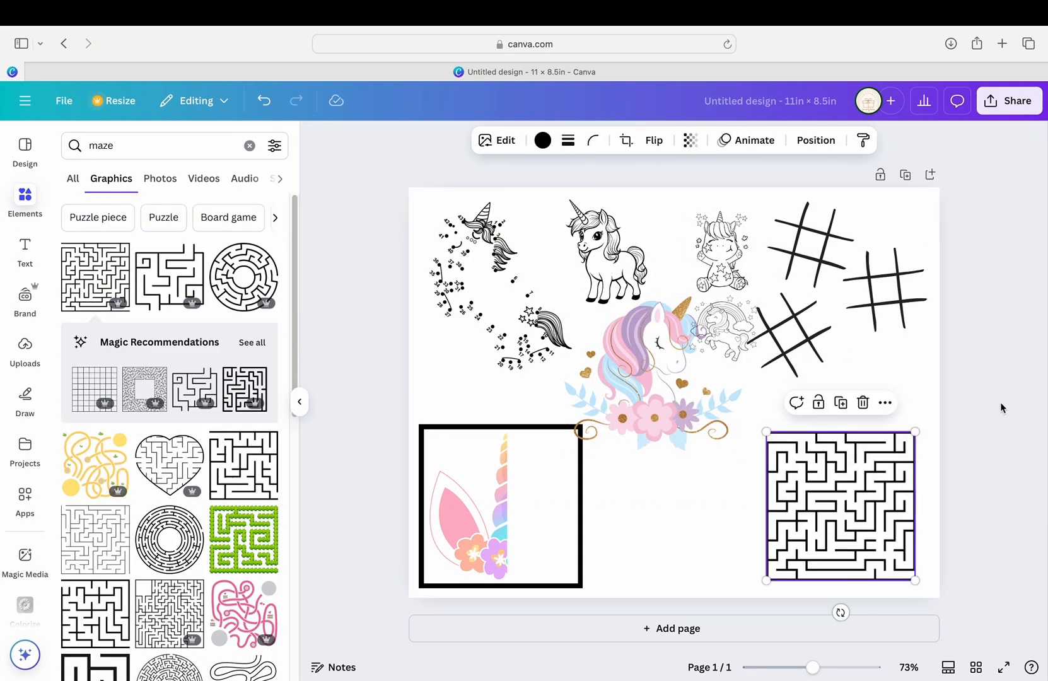
Search the graphics for "unicorn" and browse the designs.
text(unicorn)
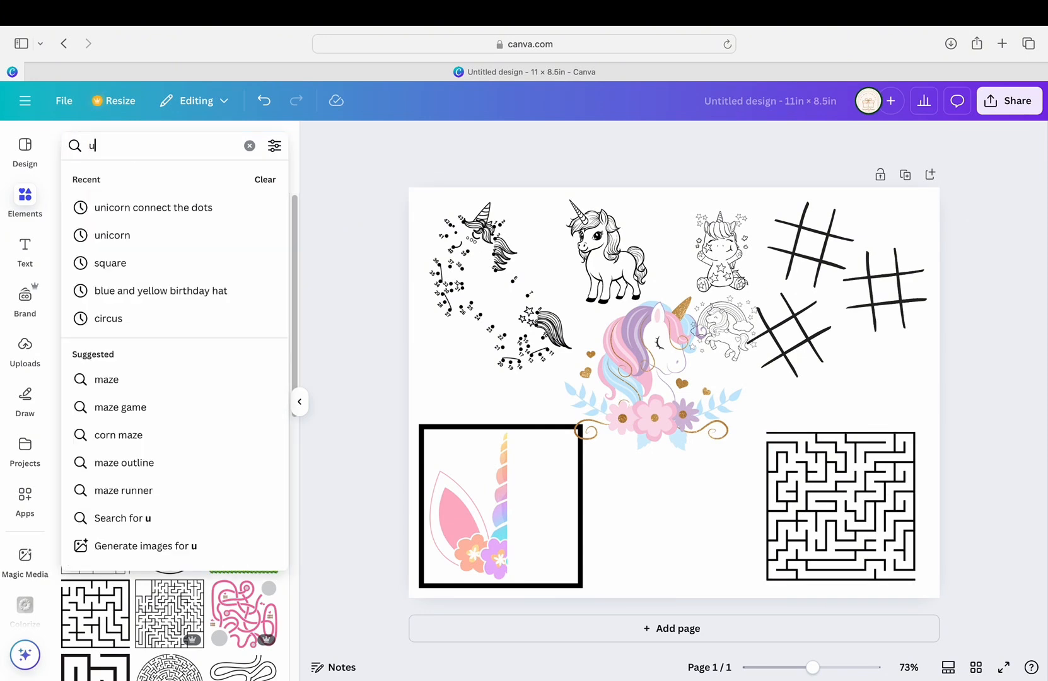
key(Return)
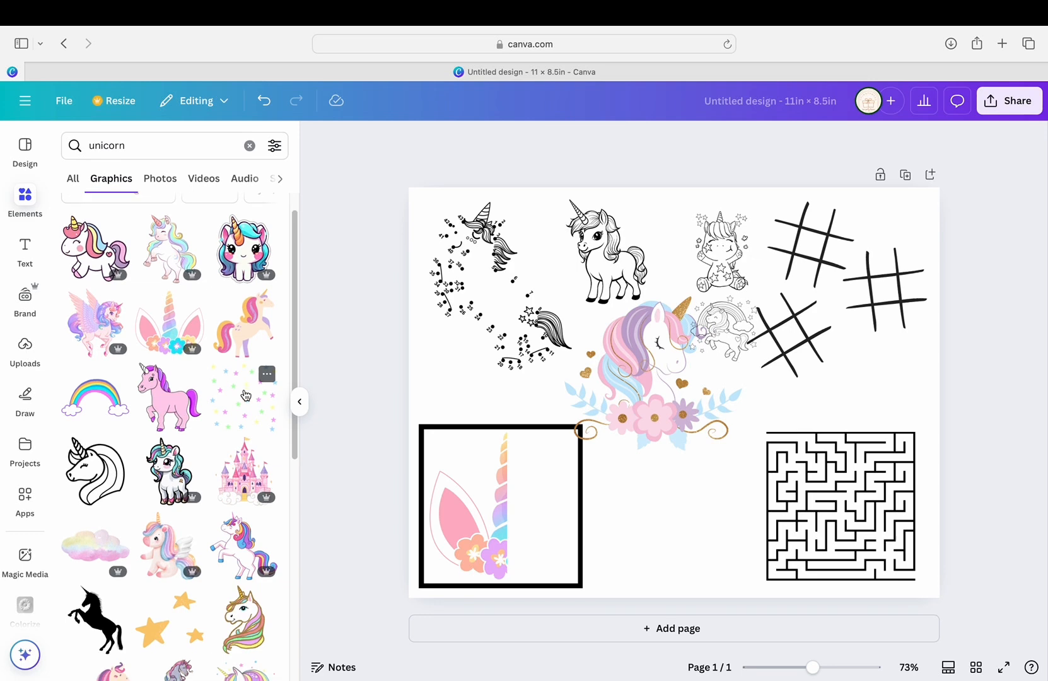
scroll(246, 394, down, 3)
click(243, 596)
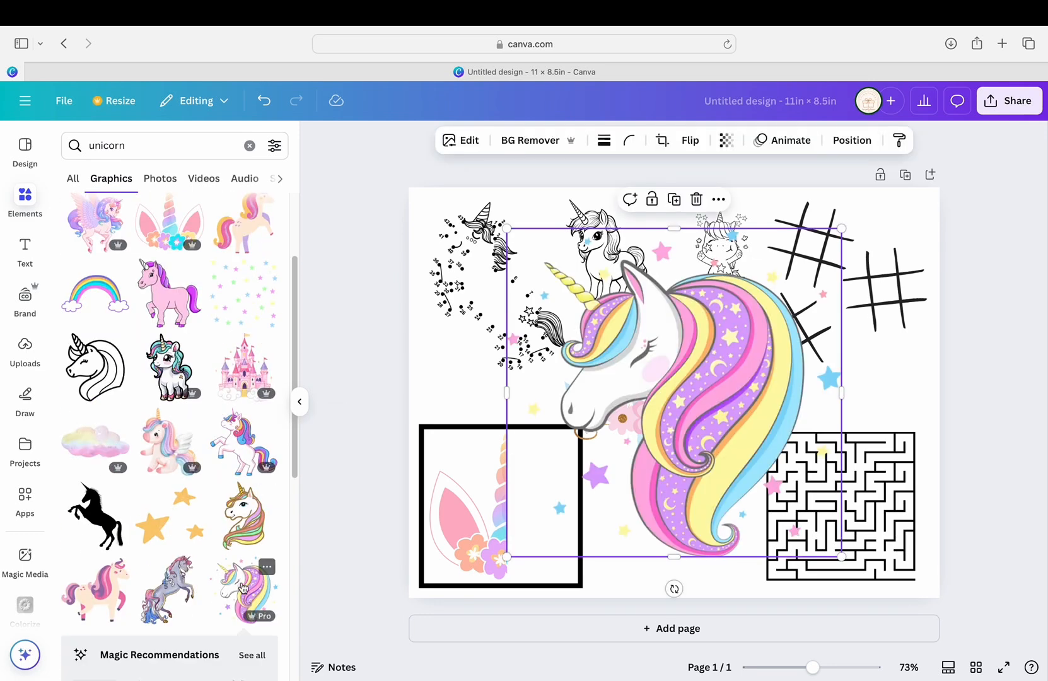
drag(842, 236, 691, 384)
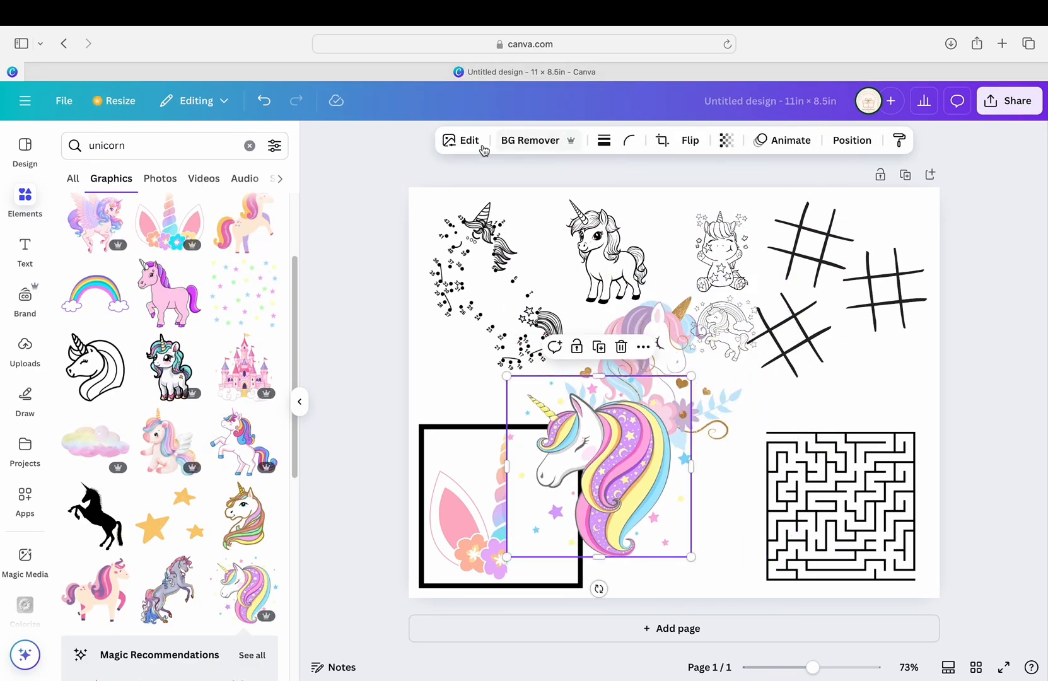
click(622, 348)
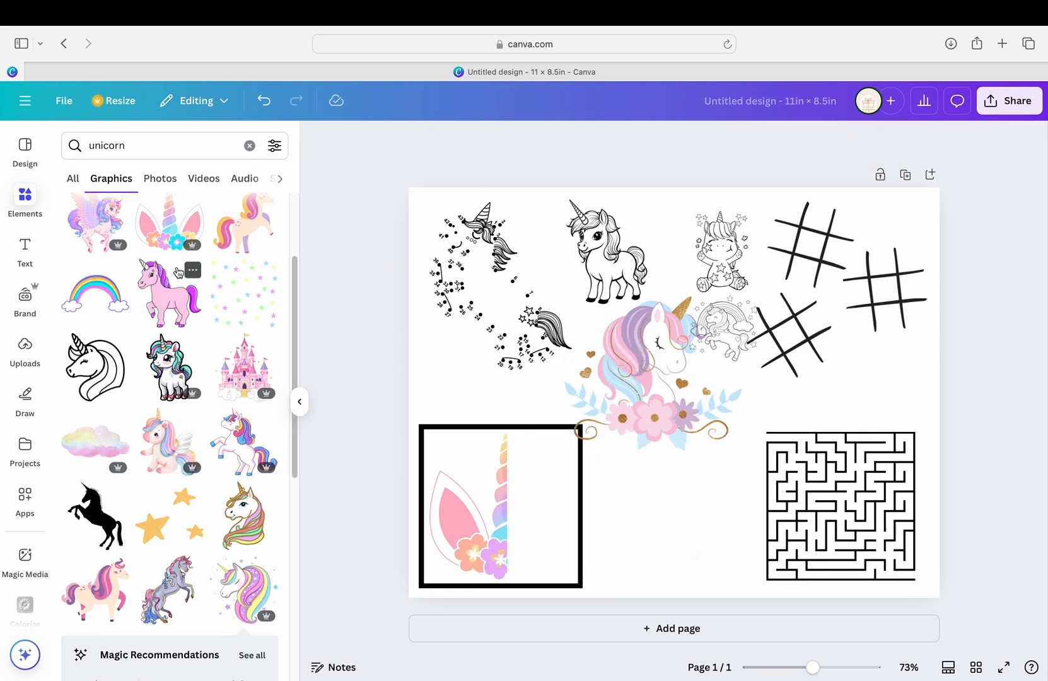
click(244, 293)
drag(675, 390, 569, 352)
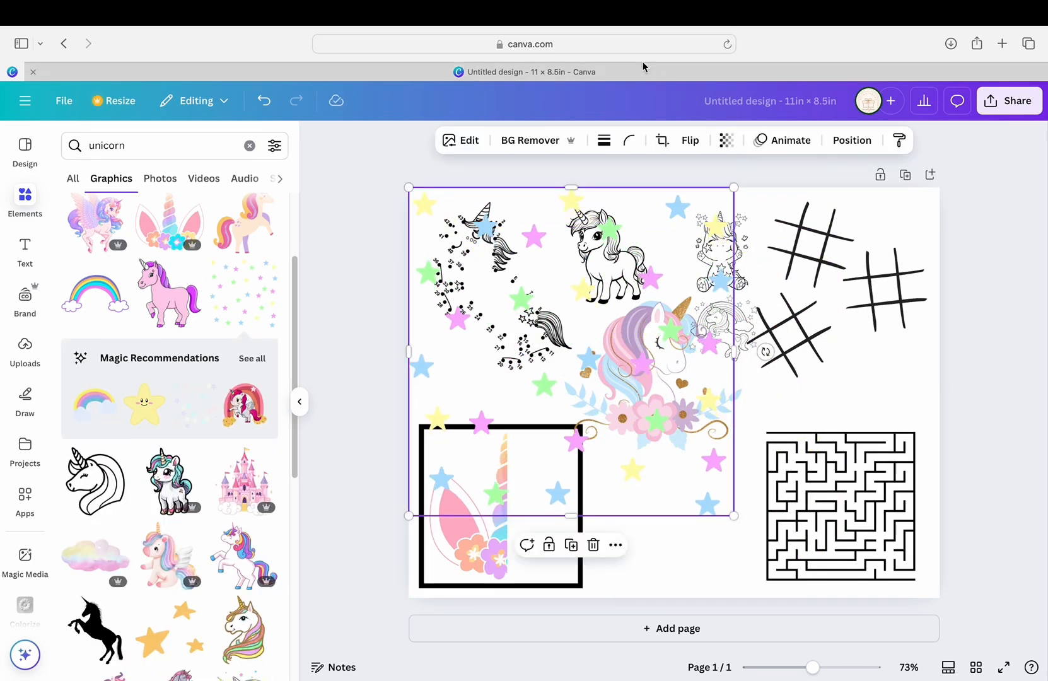
click(593, 545)
Add the rearing pastel unicorn graphic, flip it horizontally and shrink it to a small figure.
scroll(203, 316, up, 3)
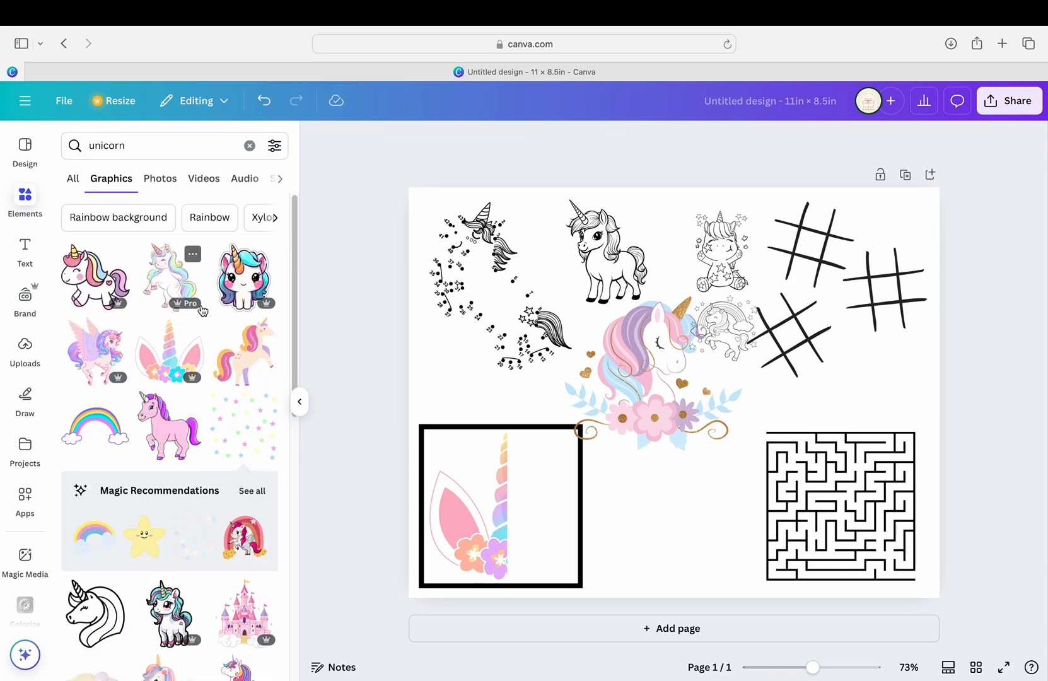
click(170, 271)
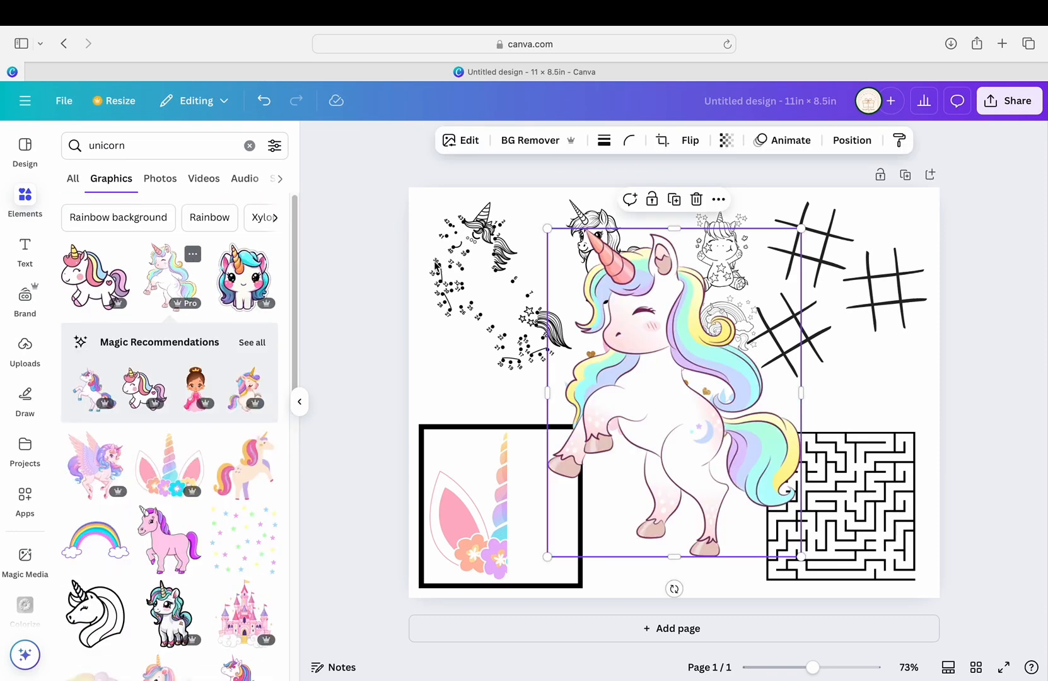
click(690, 140)
click(686, 177)
drag(801, 228, 730, 479)
Tilt the maze clockwise within the lower-right area and place the small pastel unicorn by its upper-left side.
click(806, 504)
drag(842, 613, 784, 613)
drag(817, 529, 812, 507)
click(933, 511)
drag(726, 494, 762, 403)
drag(783, 361, 771, 396)
click(878, 373)
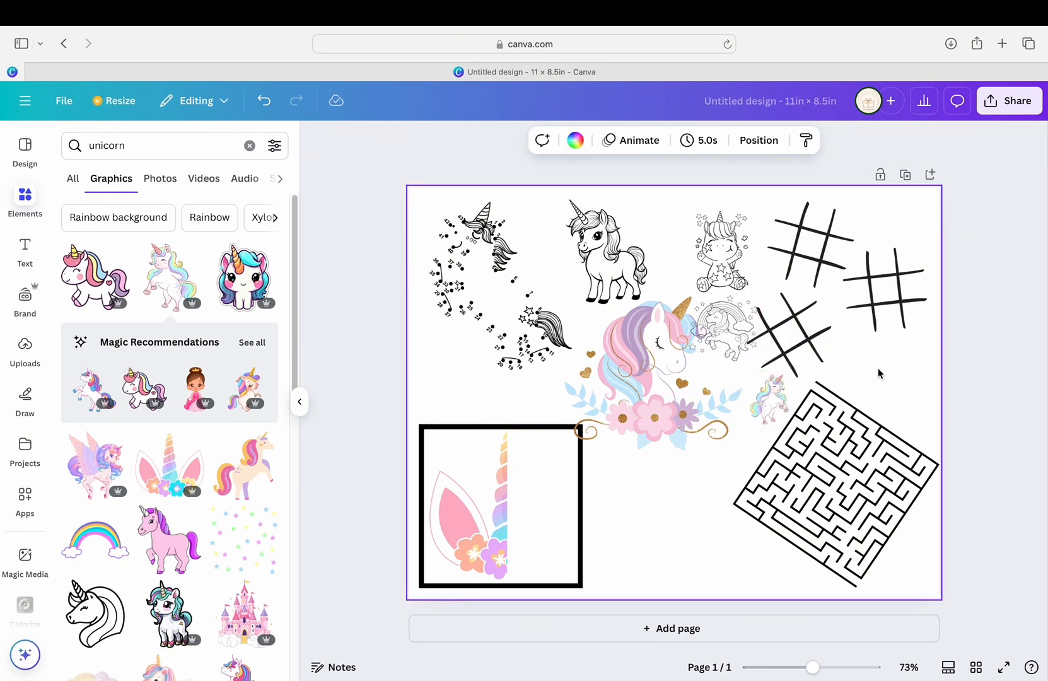
Reduce the maze's clockwise tilt and nudge the small unicorn just outside the maze's upper-left corner.
click(843, 463)
drag(777, 571, 837, 613)
click(931, 428)
click(865, 455)
click(943, 468)
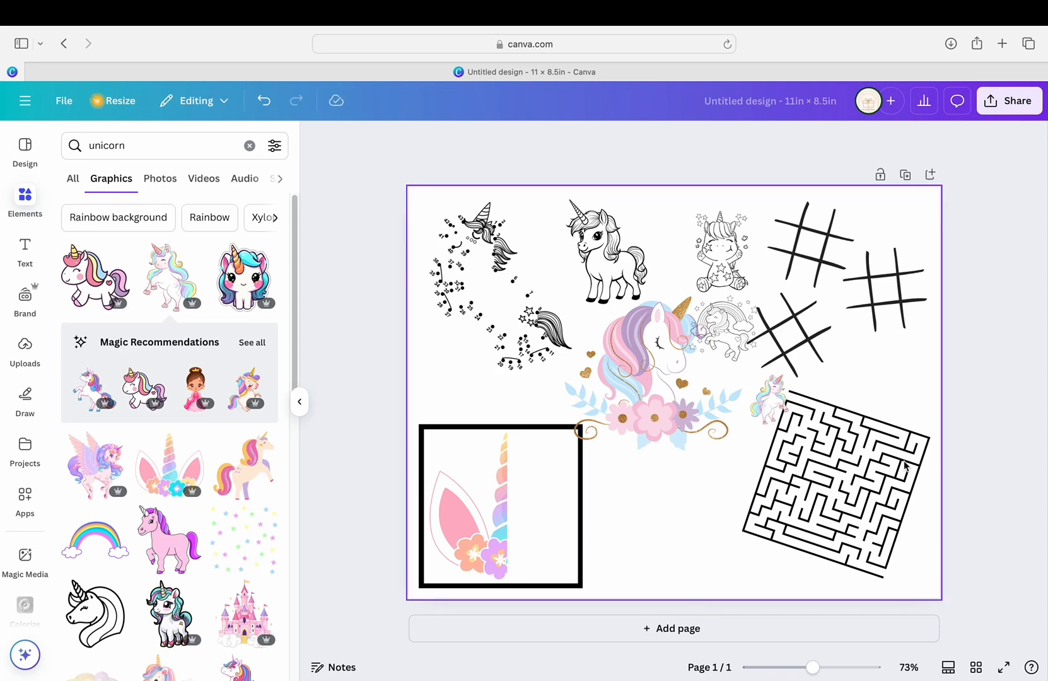
click(787, 424)
drag(788, 429, 784, 424)
click(859, 377)
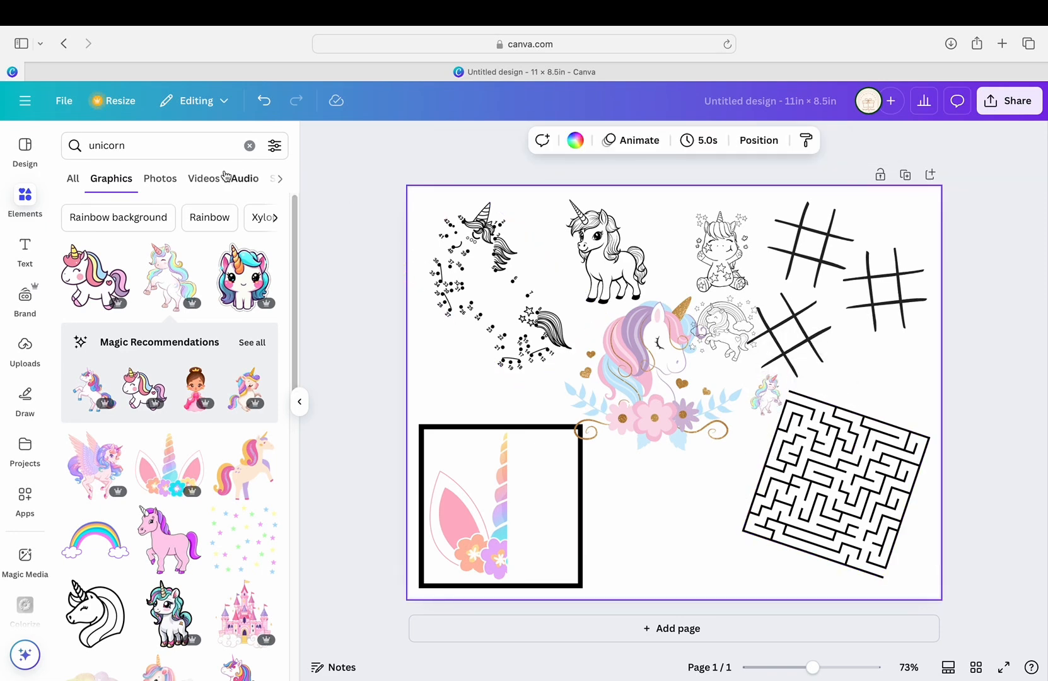
Search the graphics for "pastel rainbow", add the pastel rainbow with clouds and fit it small at the maze's lower-right corner.
click(154, 146)
text(pastel)
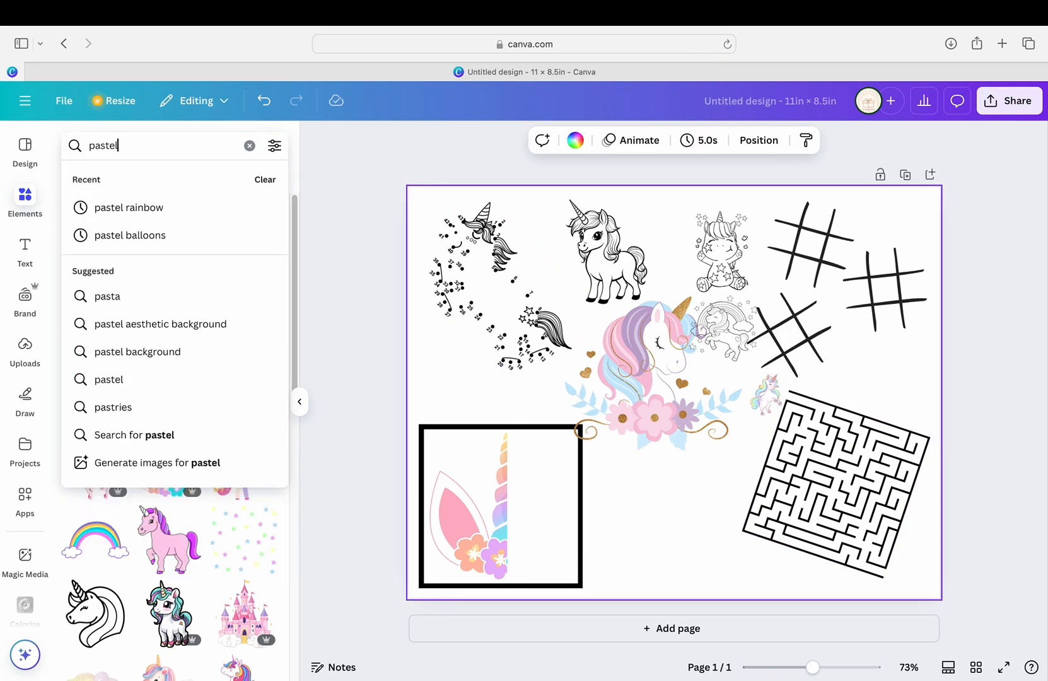
text( rainbow)
key(Return)
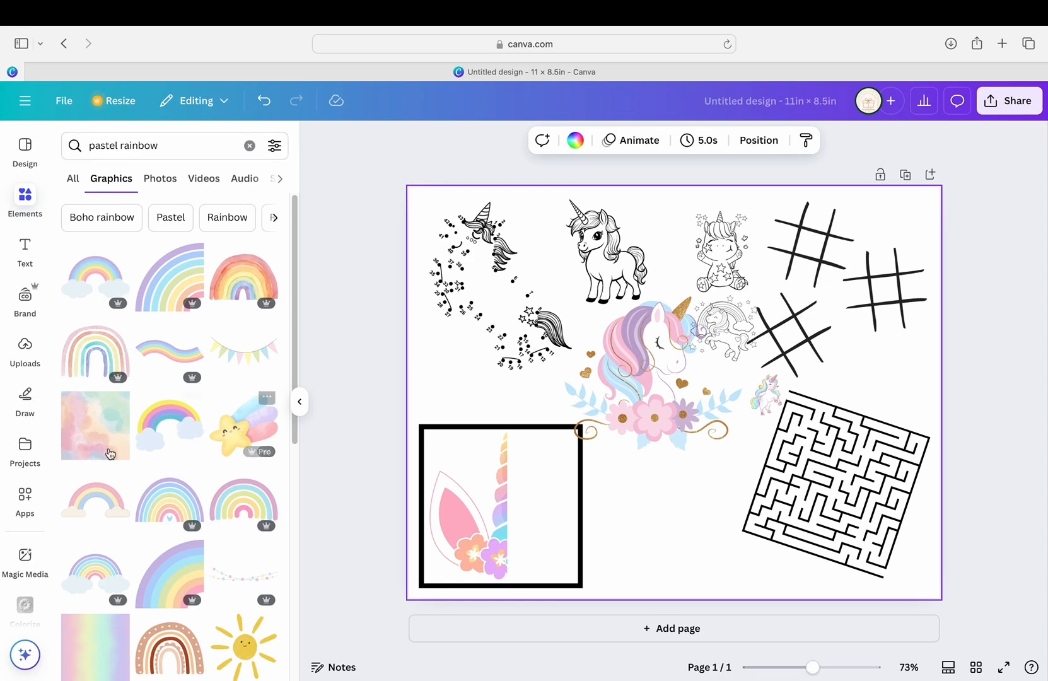
scroll(186, 523, down, 5)
scroll(184, 524, up, 5)
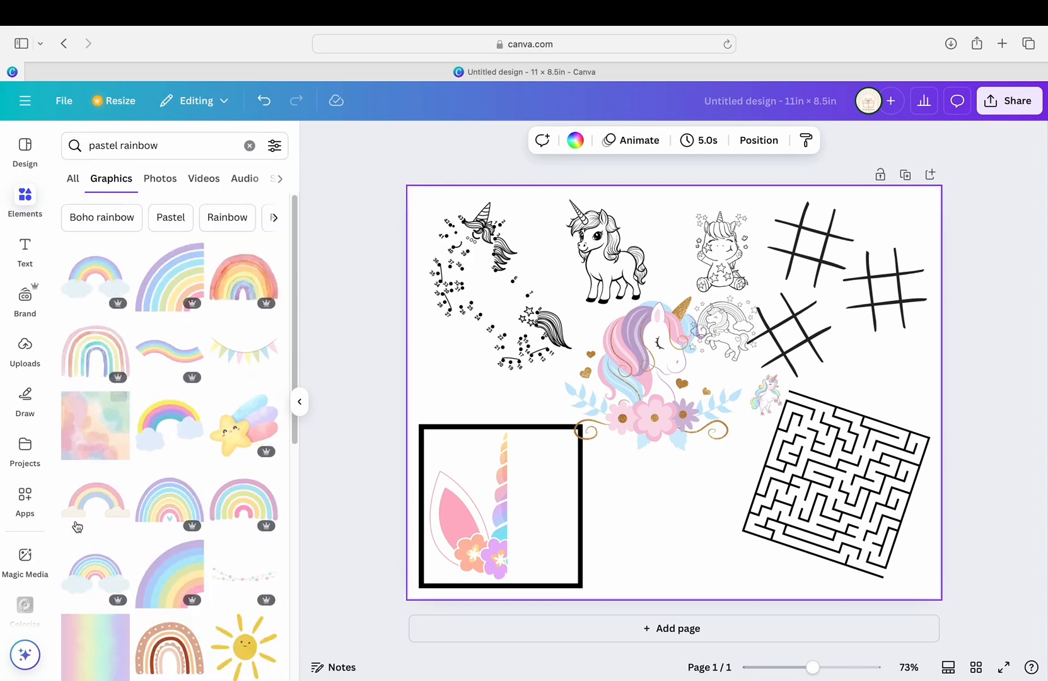
click(82, 574)
drag(900, 264, 872, 559)
drag(862, 611, 912, 620)
Recolor the maze light pink using the photo colors of the floral unicorn.
click(813, 544)
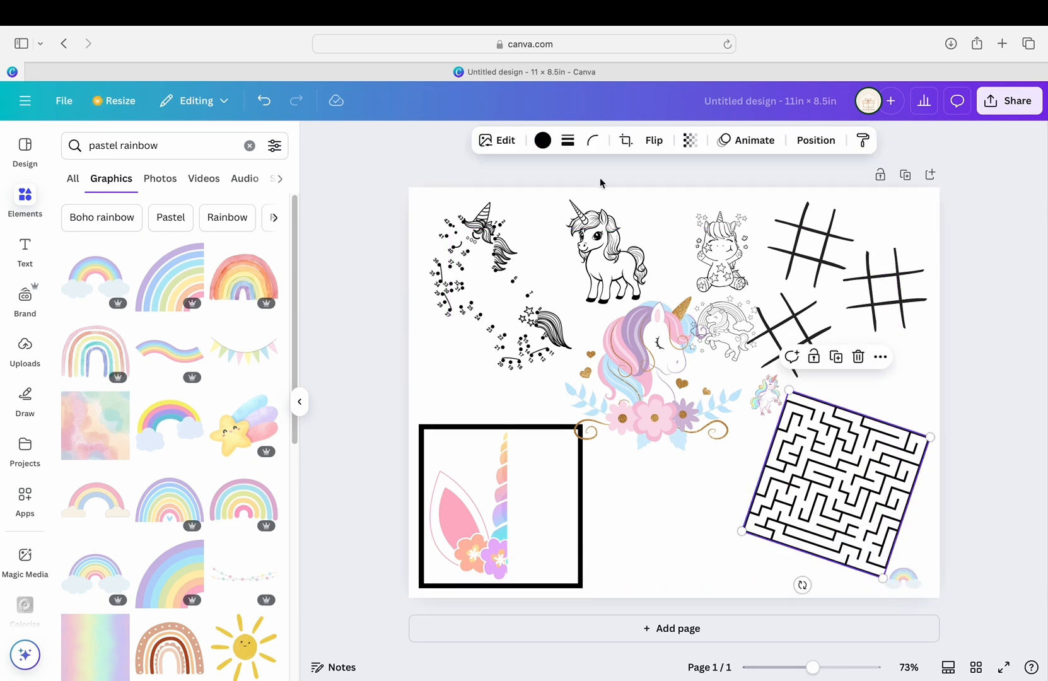
click(541, 142)
click(115, 558)
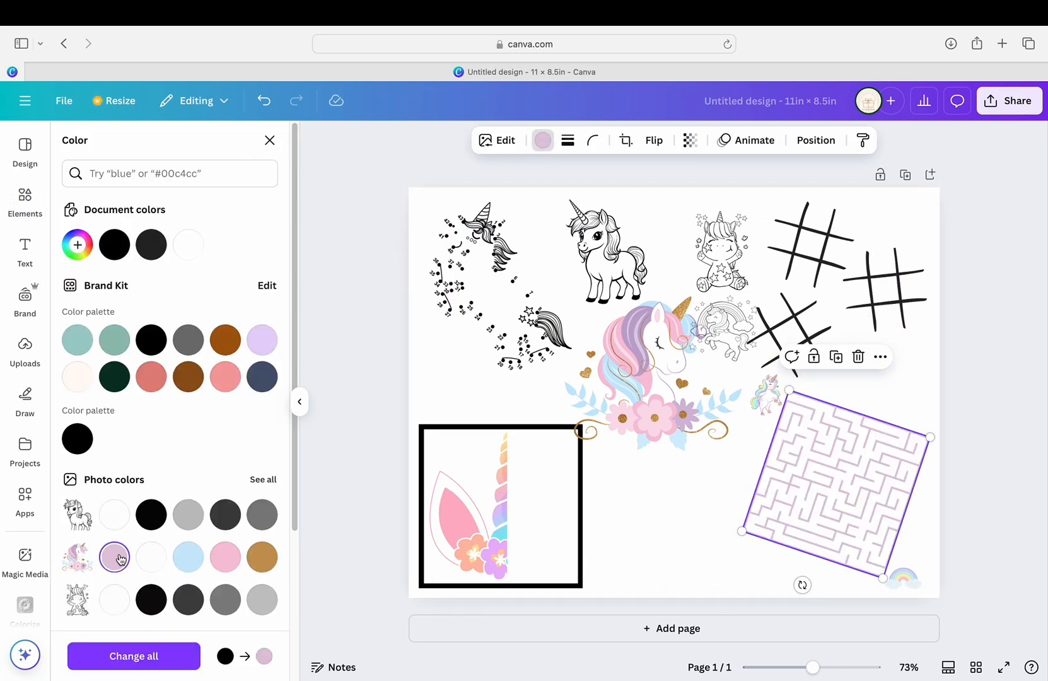
click(618, 520)
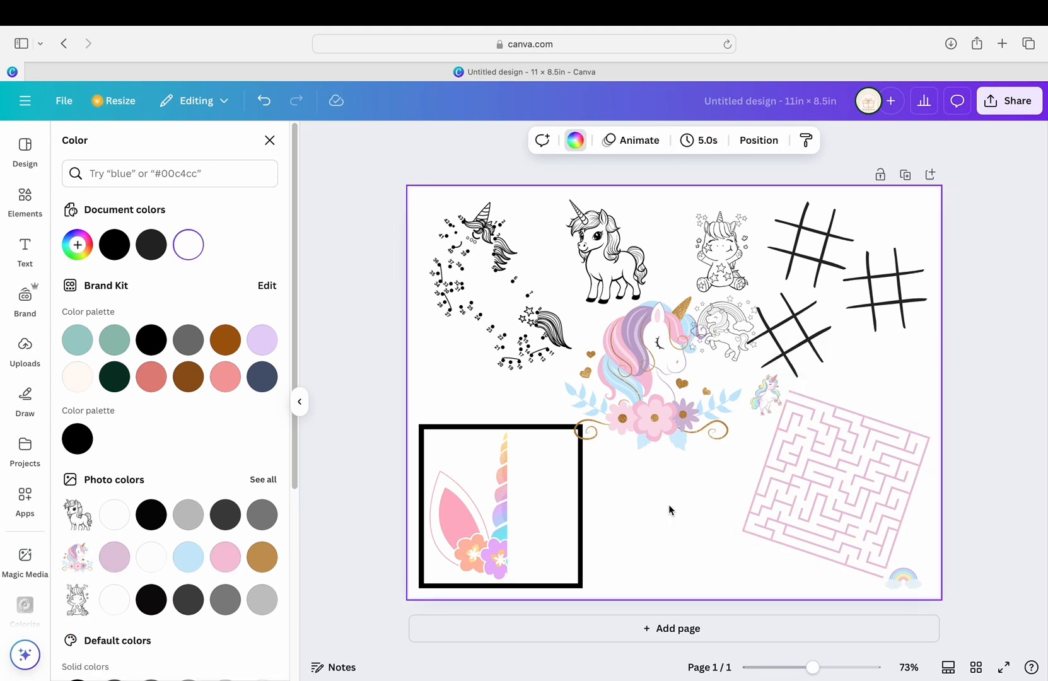
Recolor the lowest tic-tac-toe grid coral pink from the brand palette.
click(826, 339)
click(225, 376)
key(Escape)
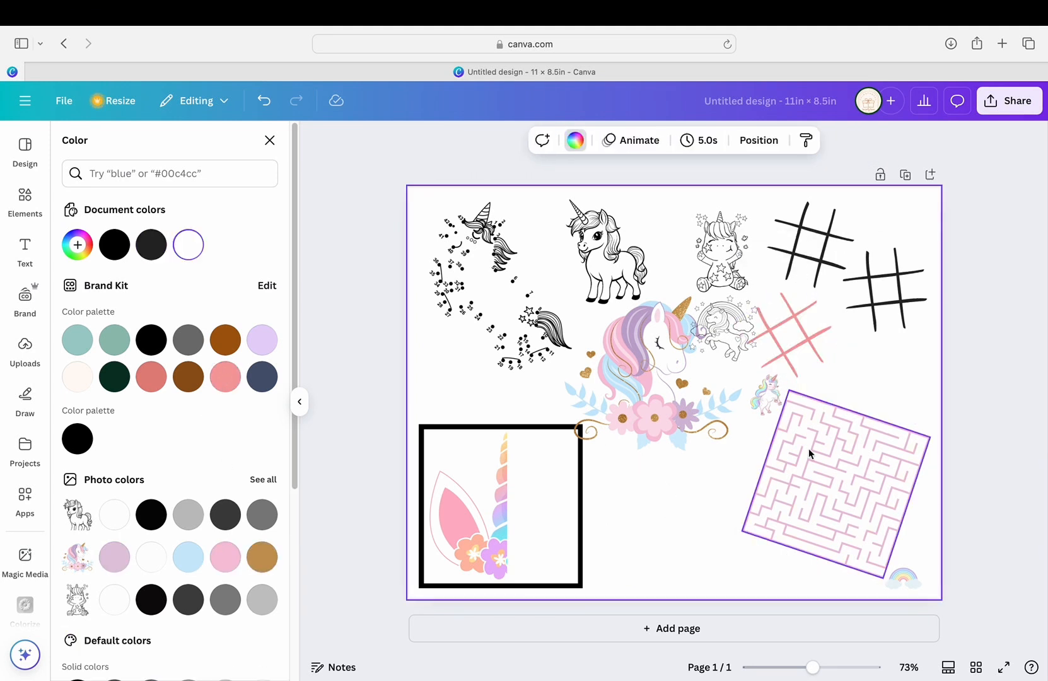
Recolor all three tic-tac-toe grids in the floral unicorn's light pink to match the maze.
click(826, 462)
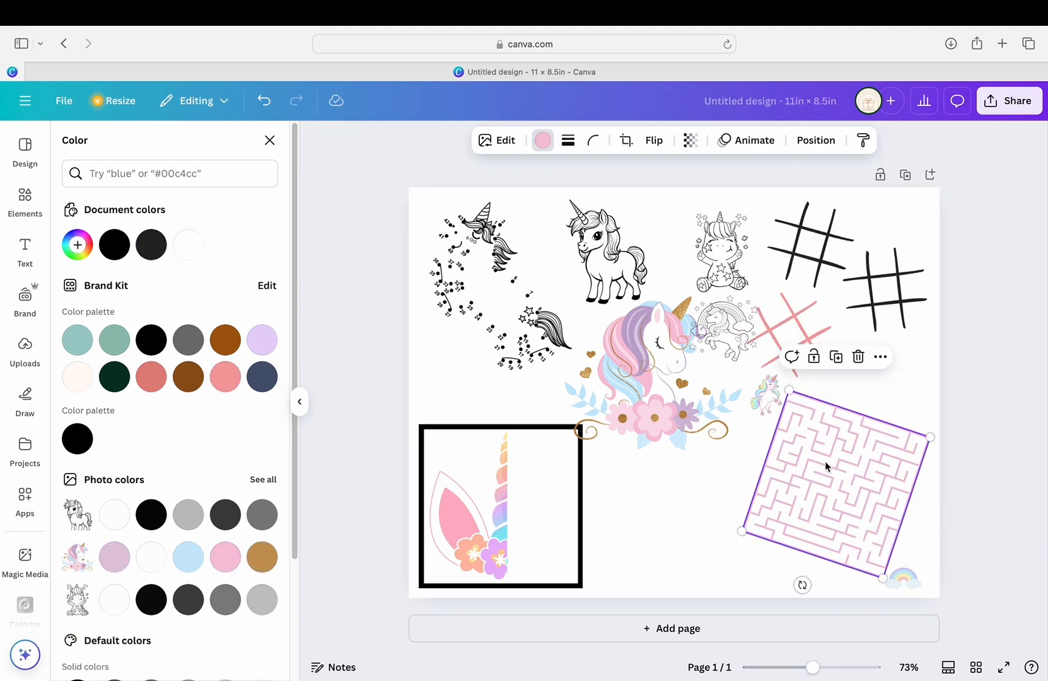
click(805, 342)
click(230, 558)
click(875, 304)
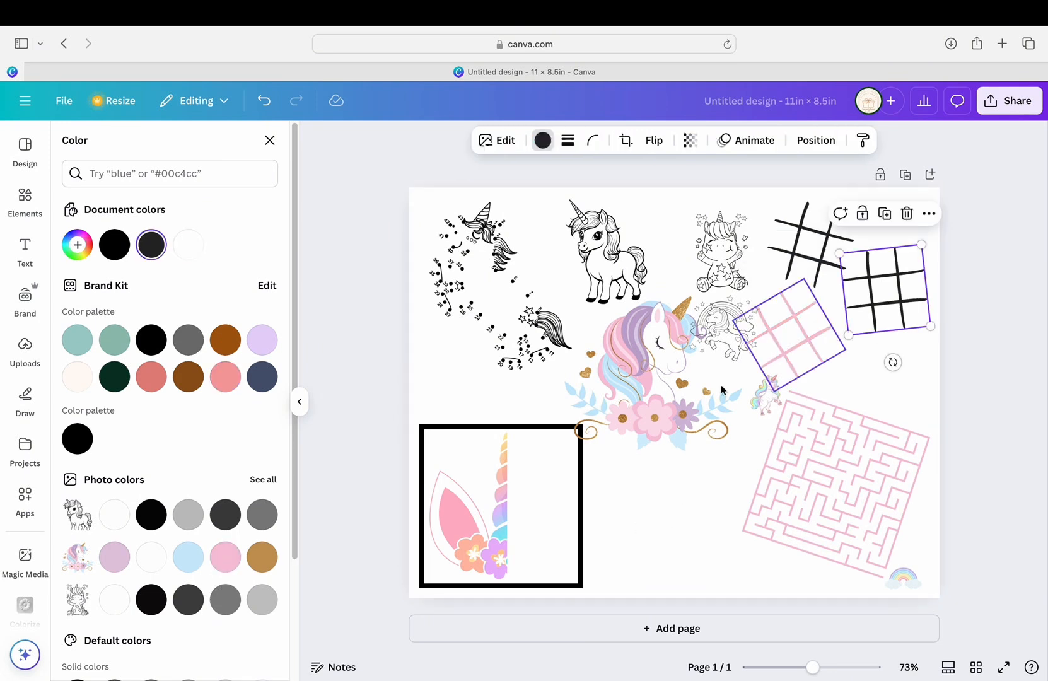
click(232, 552)
click(627, 370)
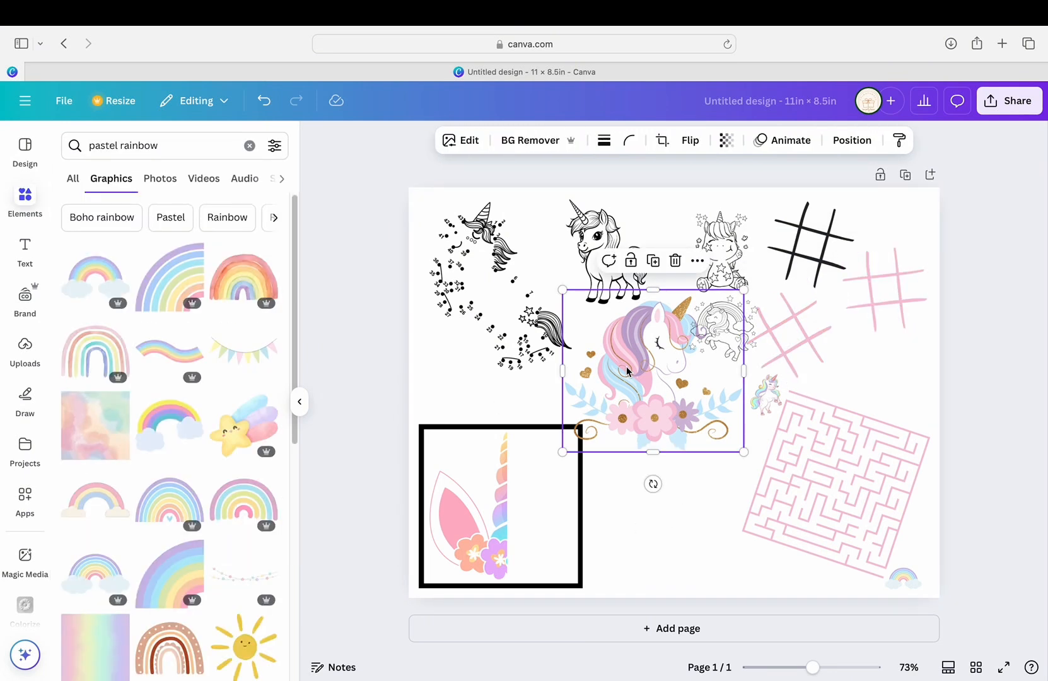
click(809, 249)
click(544, 140)
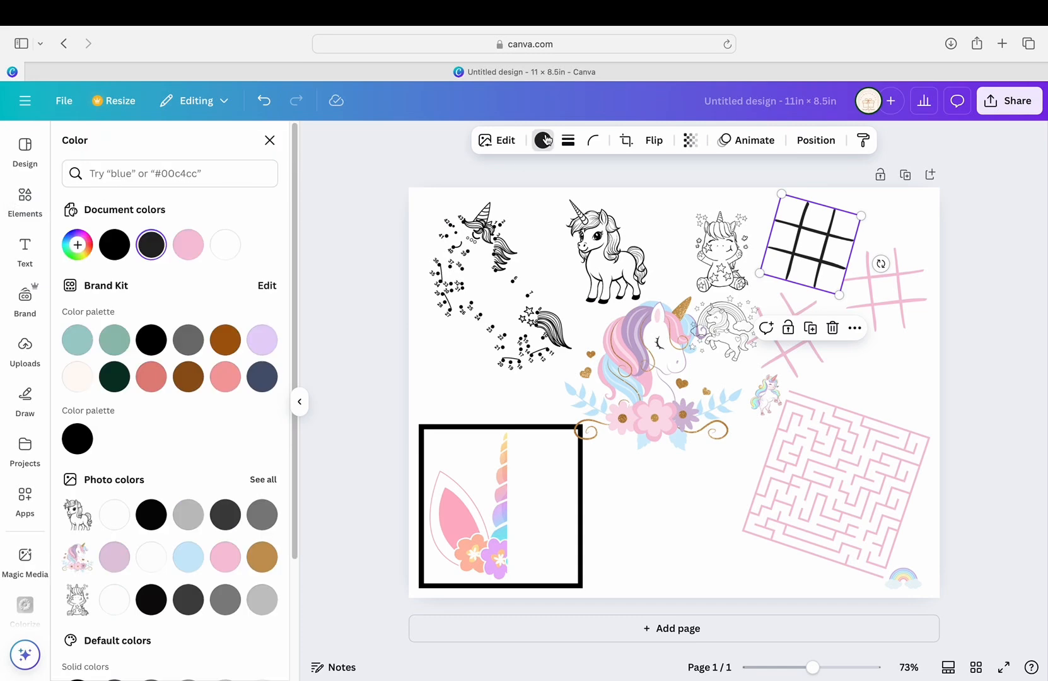
click(225, 557)
click(691, 495)
Shrink the floral unicorn head so it clears the coloring unicorns above it.
click(533, 338)
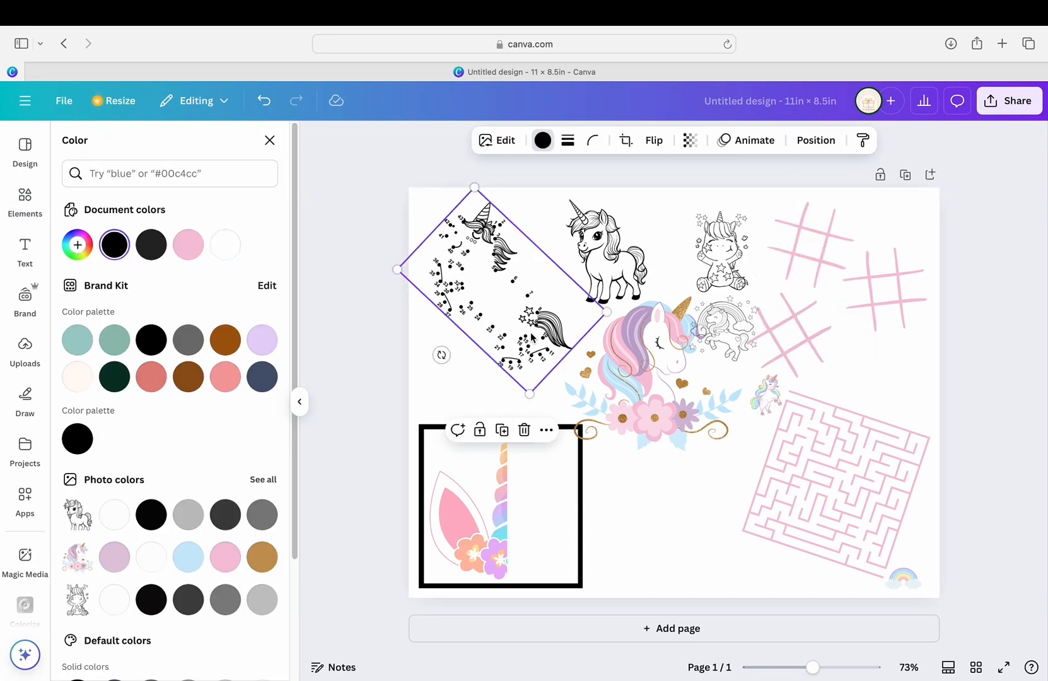
click(649, 556)
click(619, 424)
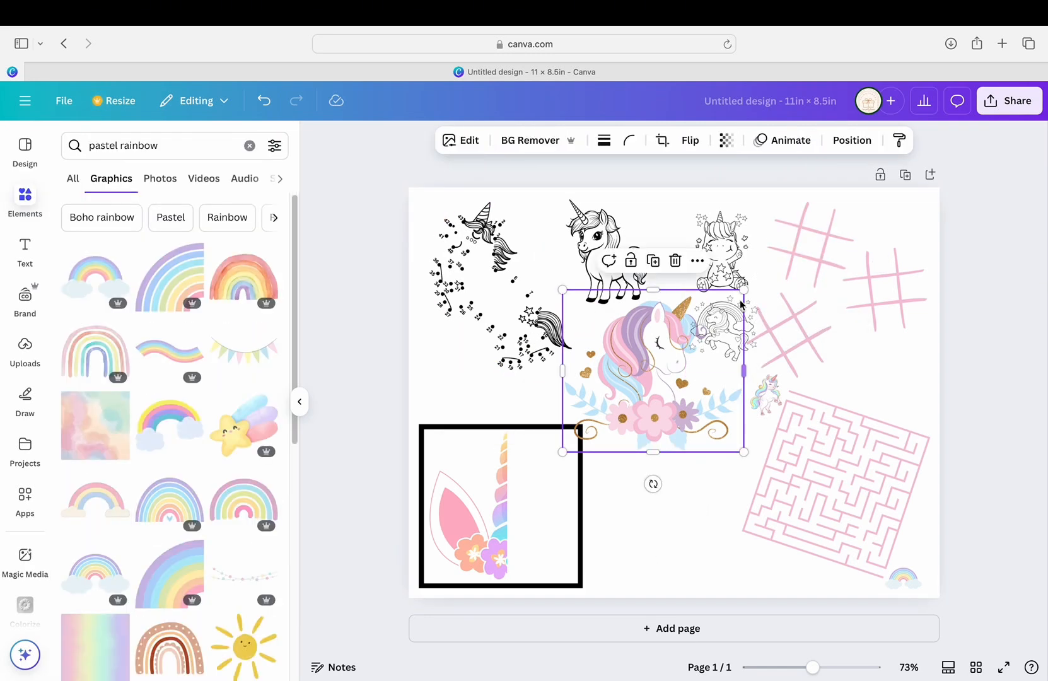
drag(744, 290, 693, 336)
Set the drawing square's border color to the light pink used in the document.
click(538, 434)
click(555, 140)
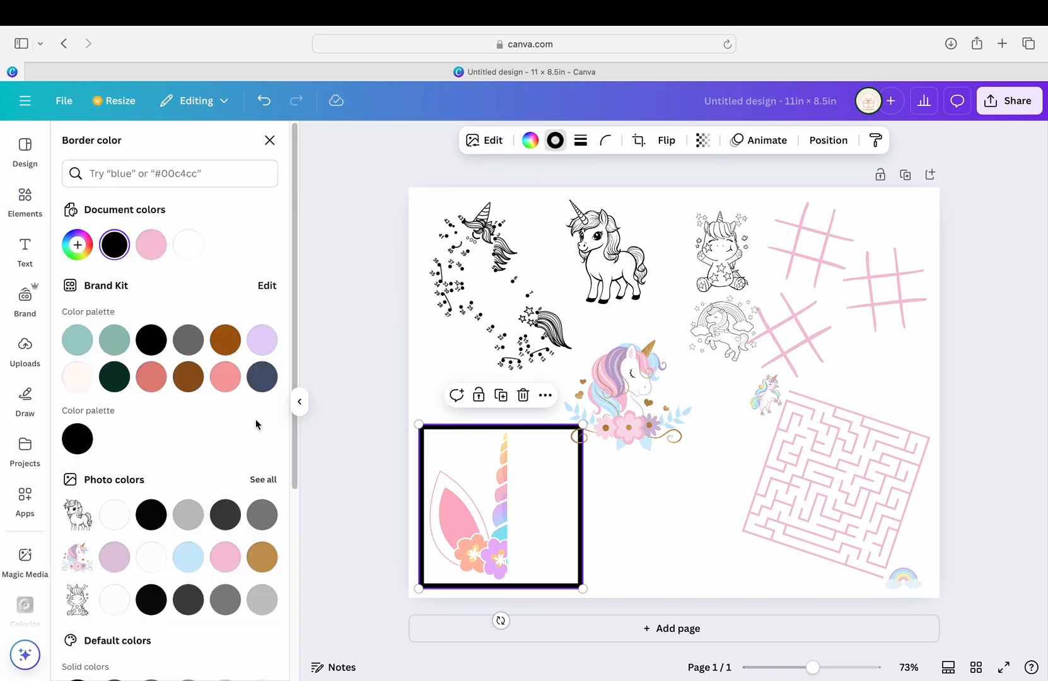
click(154, 250)
click(637, 500)
Add the watercolor striped rainbow and shrink it into the gap between the connect-the-dots and the drawing square.
click(625, 410)
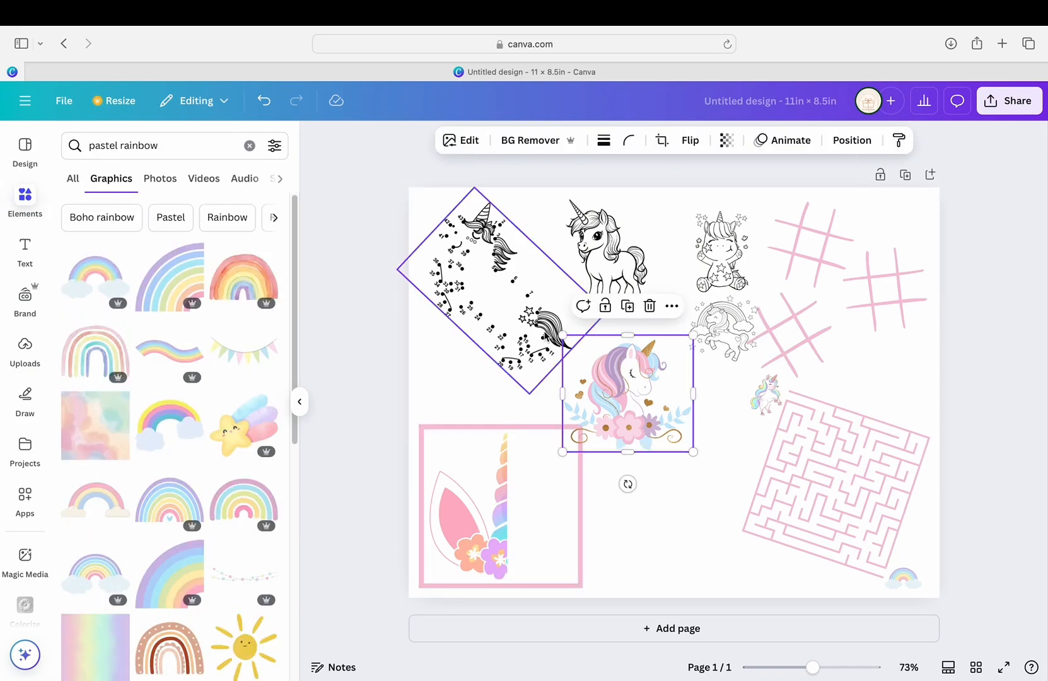
click(535, 325)
click(95, 352)
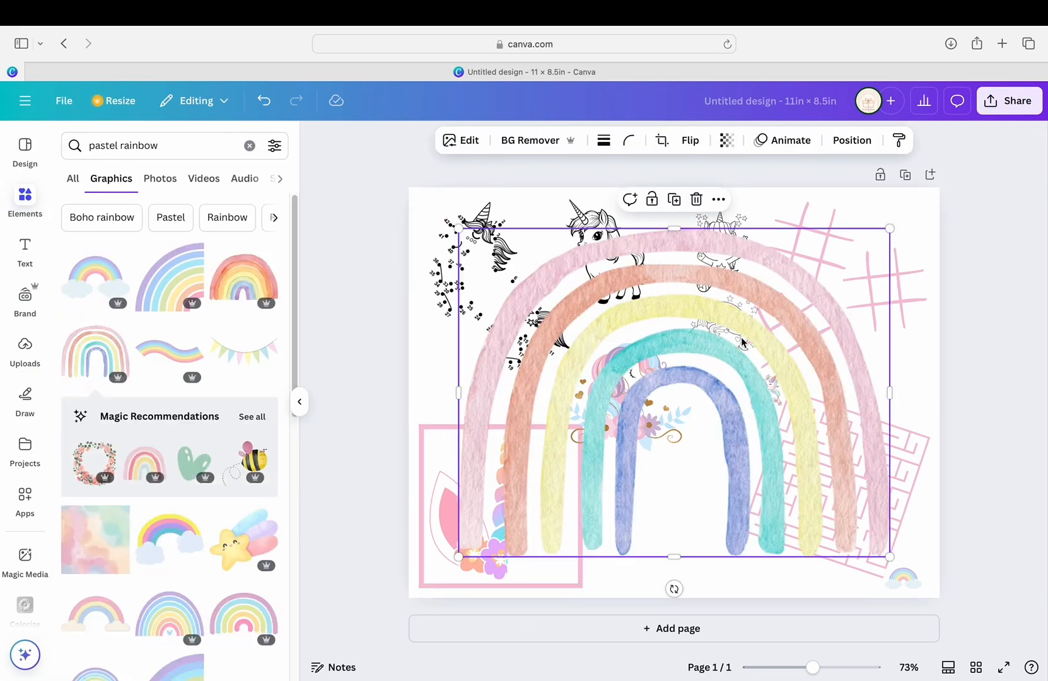
drag(888, 232, 460, 425)
click(654, 508)
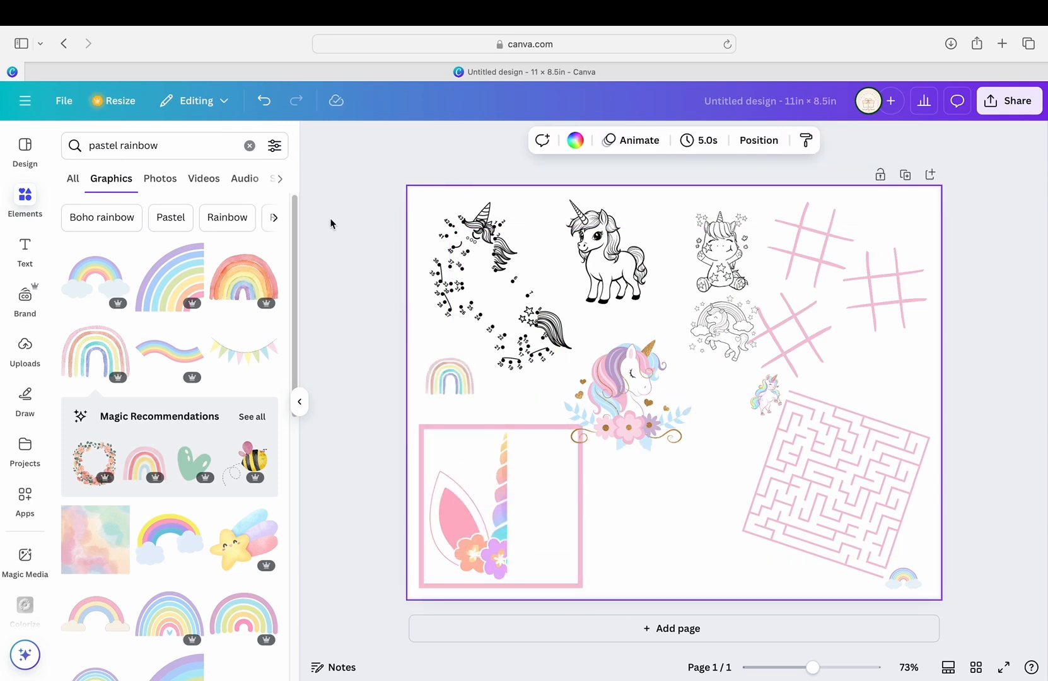
Search the graphics for "pastel unicorn horns" and browse the designs.
text(unicor)
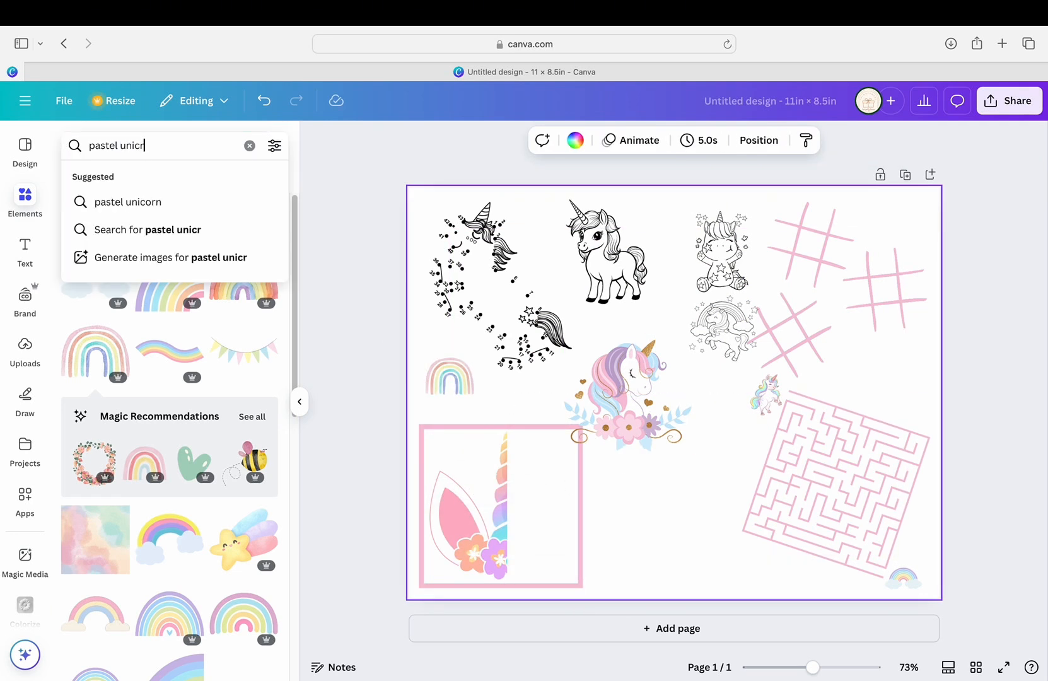
key(BackSpace)
text(orn horns)
key(Return)
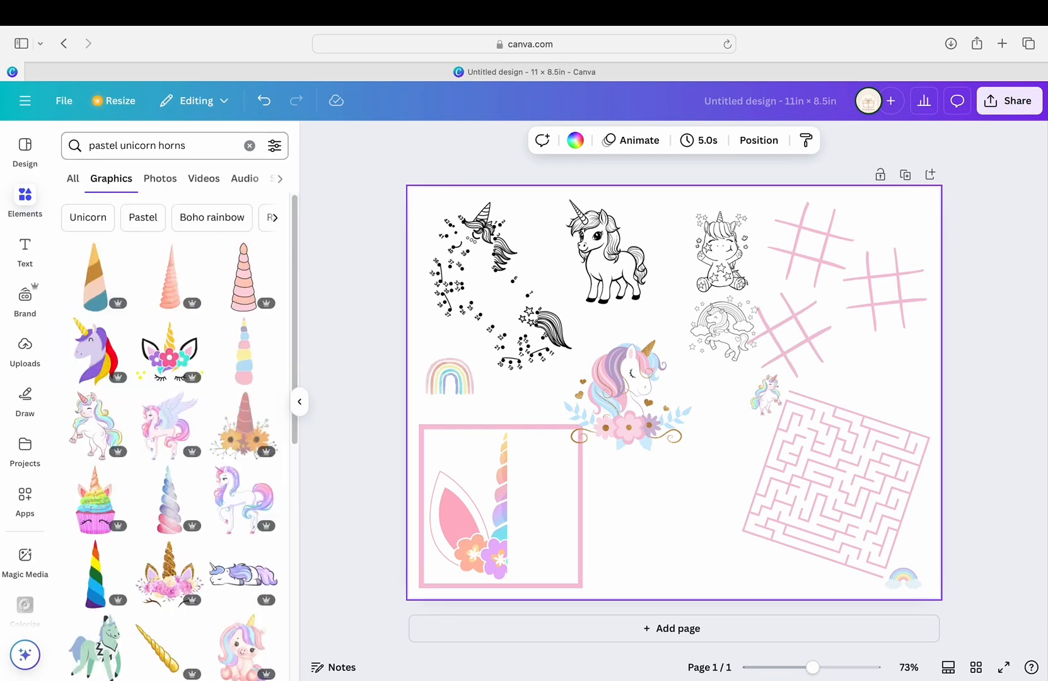
scroll(235, 441, down, 3)
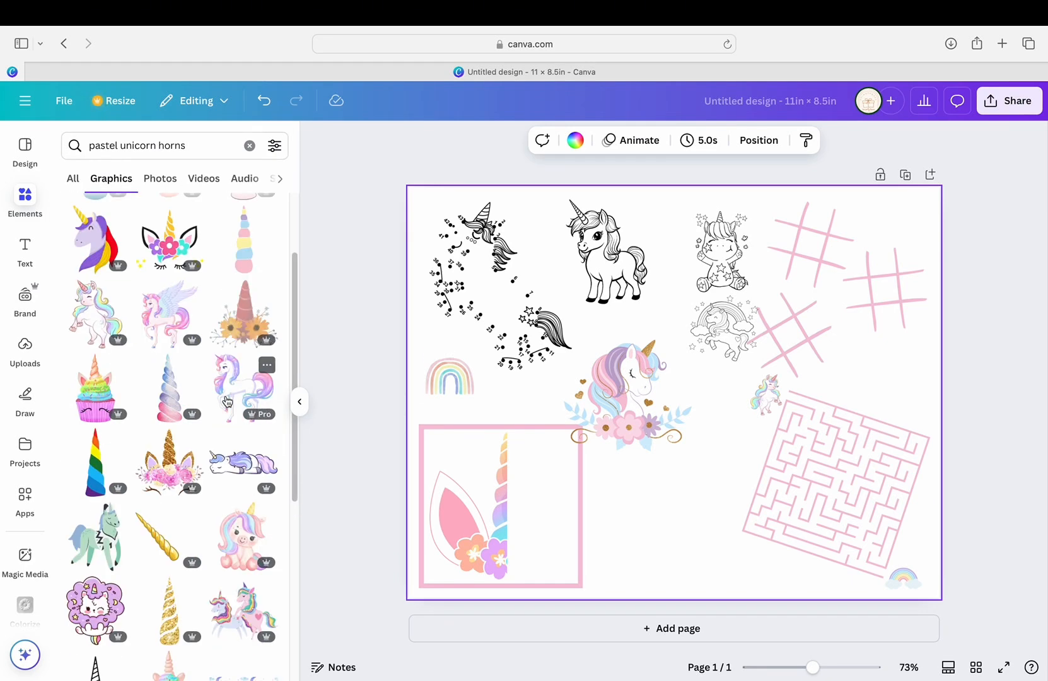
click(169, 386)
drag(734, 229, 630, 514)
click(659, 524)
click(622, 536)
key(Delete)
Duplicate the watercolor rainbow twice, placing one copy above the maze's right side and one at its lower-left corner.
click(449, 377)
click(459, 337)
drag(474, 386, 916, 375)
click(465, 374)
click(455, 331)
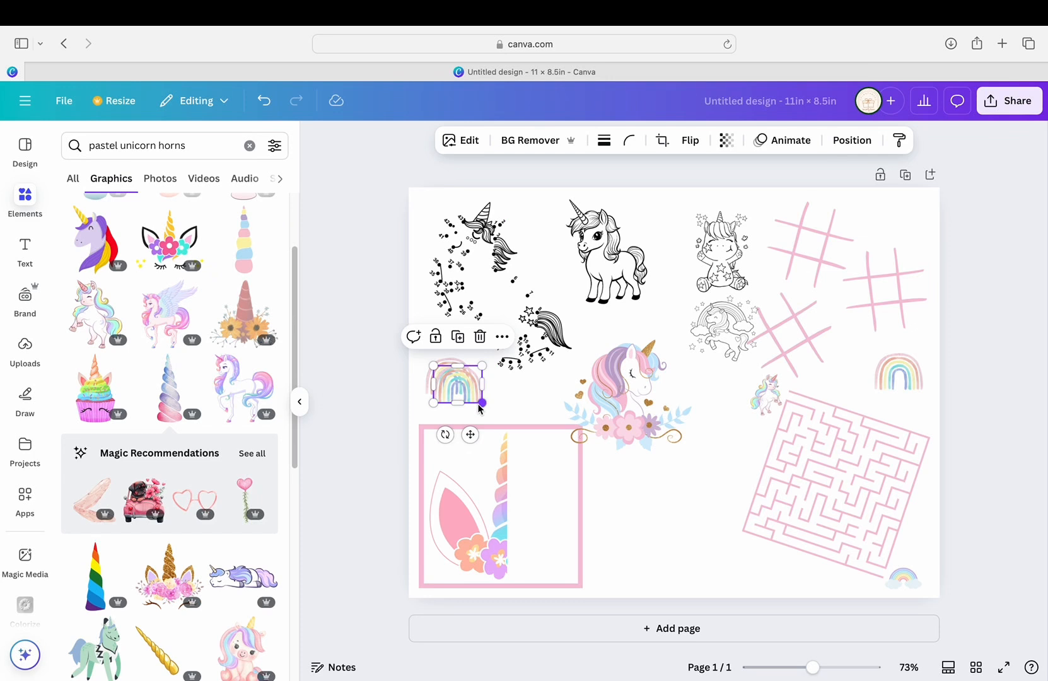
drag(463, 391, 768, 574)
Duplicate the rainbow above the maze and place the copy in the open space left of the maze.
click(902, 375)
click(901, 326)
drag(906, 360, 813, 396)
click(271, 109)
drag(910, 382, 703, 448)
Shrink the floral unicorn head further and move it just below the connect-the-dots unicorn's tail.
click(647, 380)
drag(690, 340, 641, 379)
drag(603, 416, 583, 380)
Enlarge the standing unicorn, and move the rainbow coloring unicorn lower left and enlarge it.
click(650, 310)
drag(650, 309, 674, 334)
drag(634, 285, 622, 280)
drag(710, 336, 690, 370)
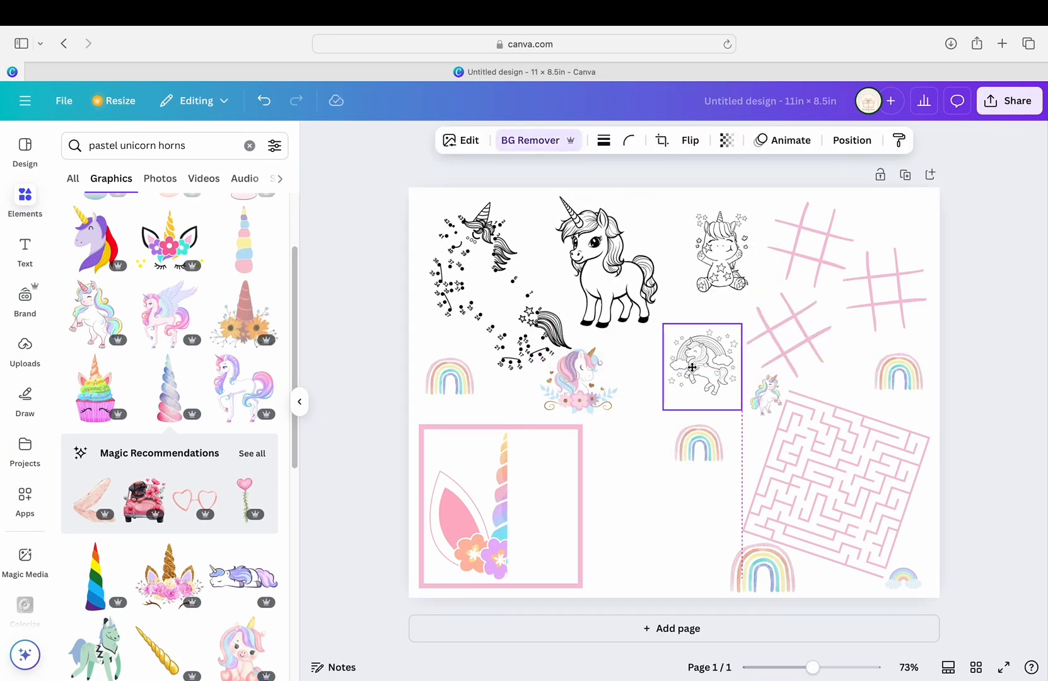
drag(663, 411, 627, 448)
click(503, 128)
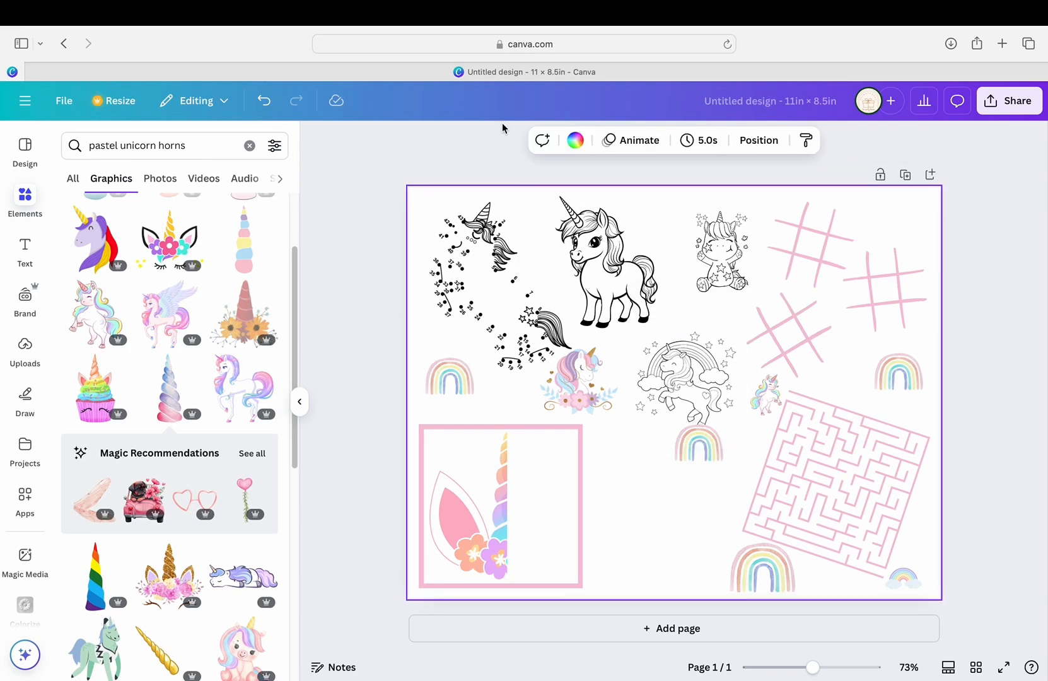
Add a brand heading reading "Finish the drawing", shrink it to size 18.7 and place it beside the drawing square.
click(26, 255)
click(171, 286)
text(FIN)
text(ish the f)
key(BackSpace)
text(drawing)
click(621, 366)
drag(629, 395, 617, 531)
drag(744, 514, 674, 527)
Make the "Finish the drawing" text bold and purple, and center it above the drawing square.
double_click(654, 535)
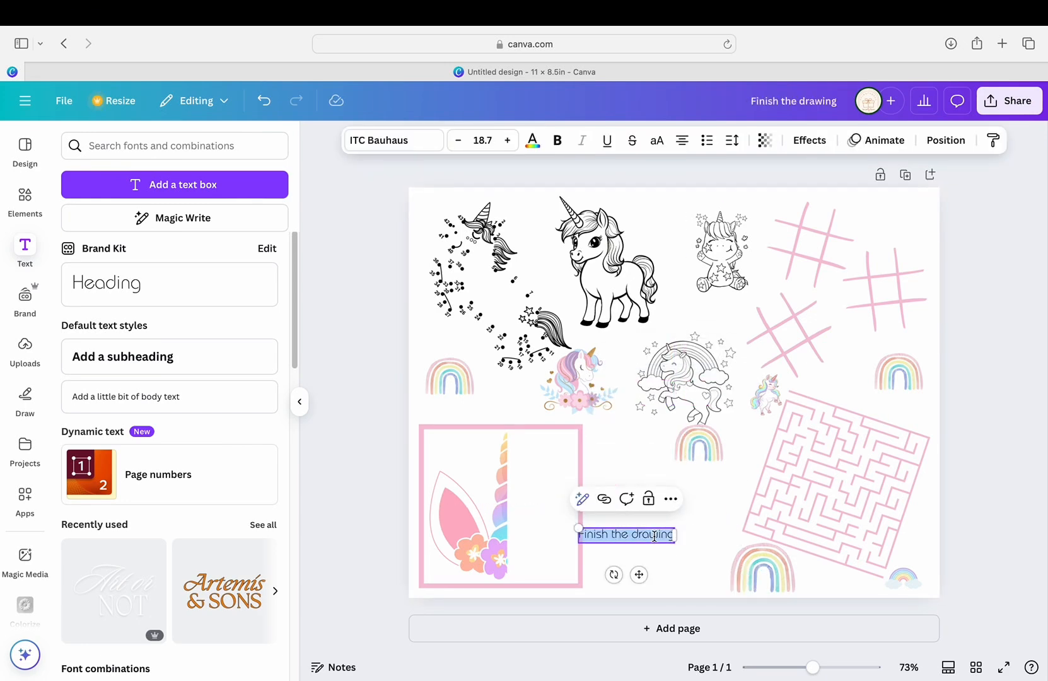
click(533, 144)
click(104, 568)
scroll(164, 488, down, 3)
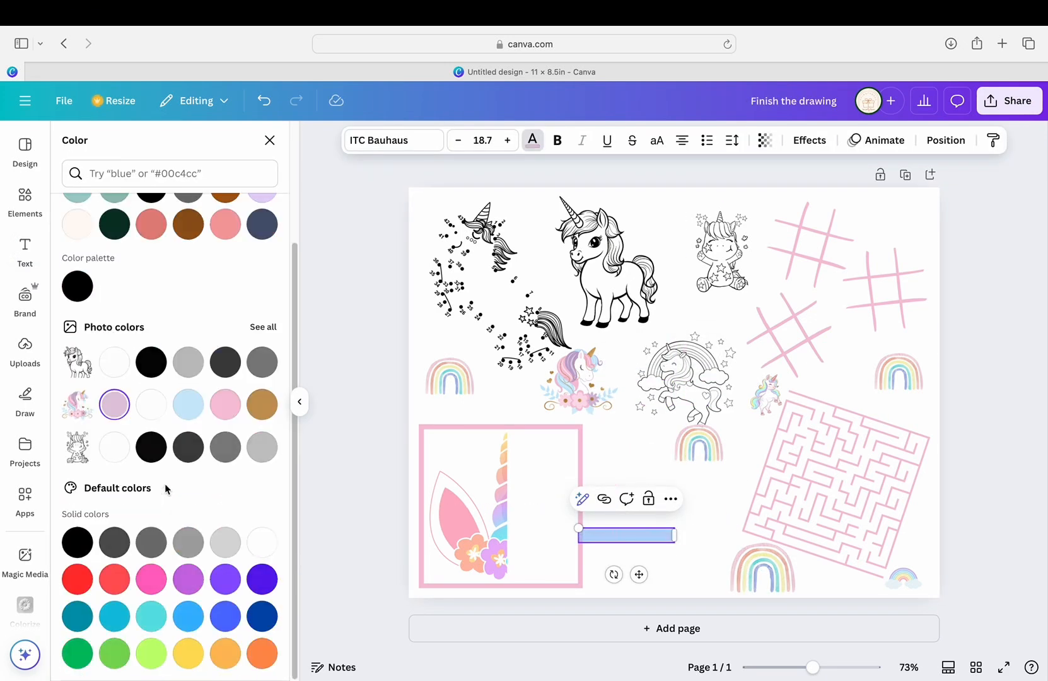
click(558, 142)
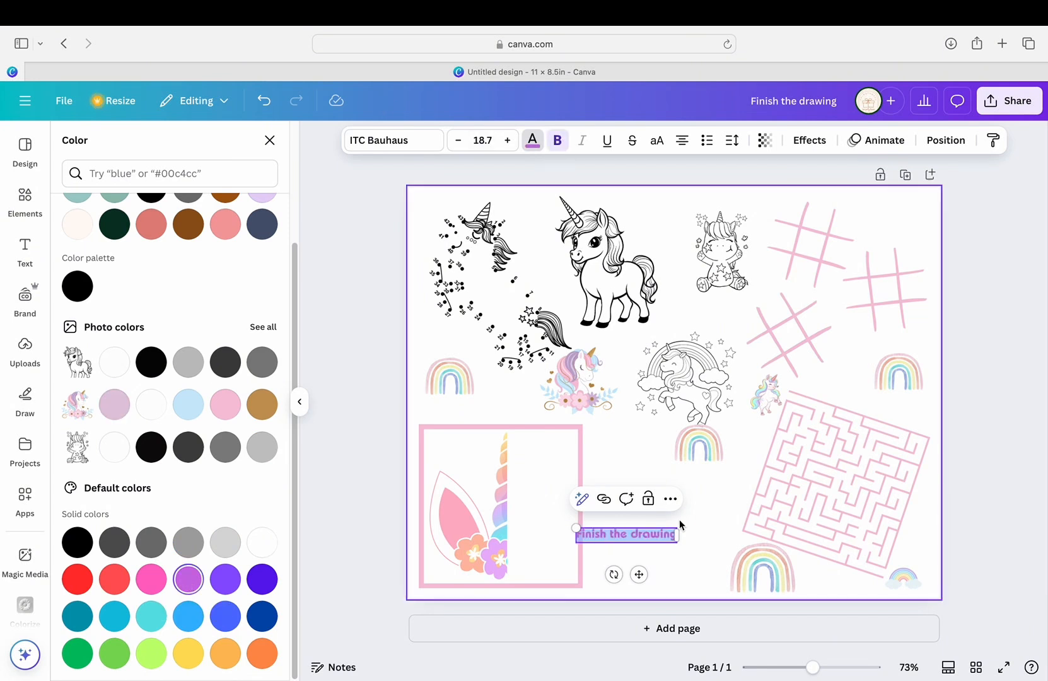
key(Escape)
mouse_move(638, 574)
mouse_down()
mouse_move(576, 622)
mouse_move(547, 532)
mouse_move(505, 454)
mouse_up()
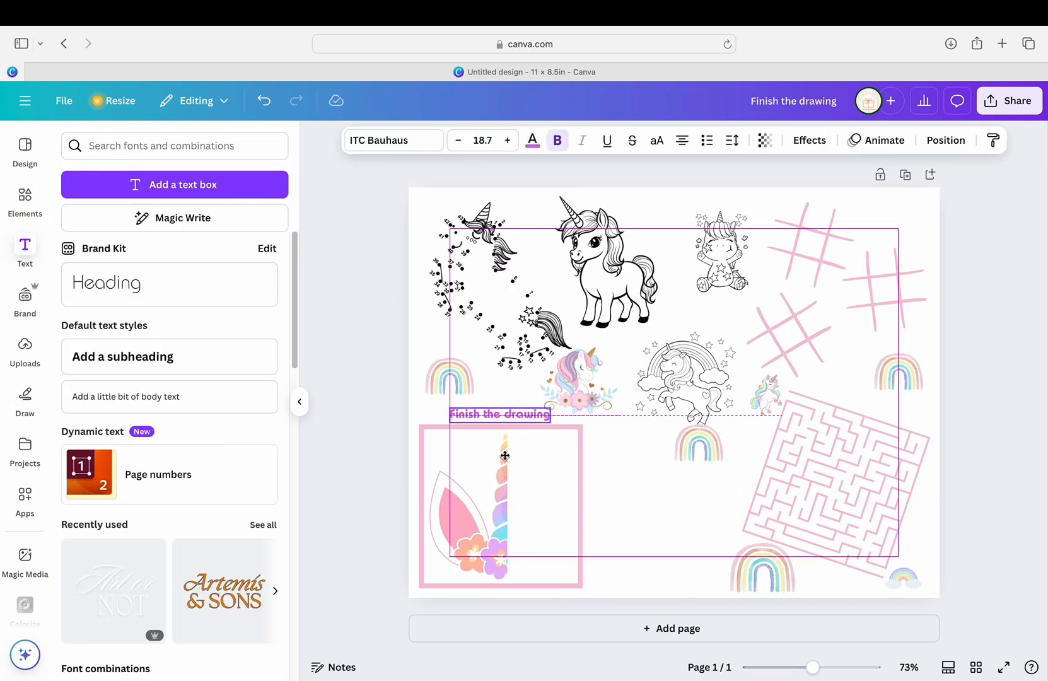
click(650, 480)
Set the drawing square's border color to the same purple as its heading.
click(577, 446)
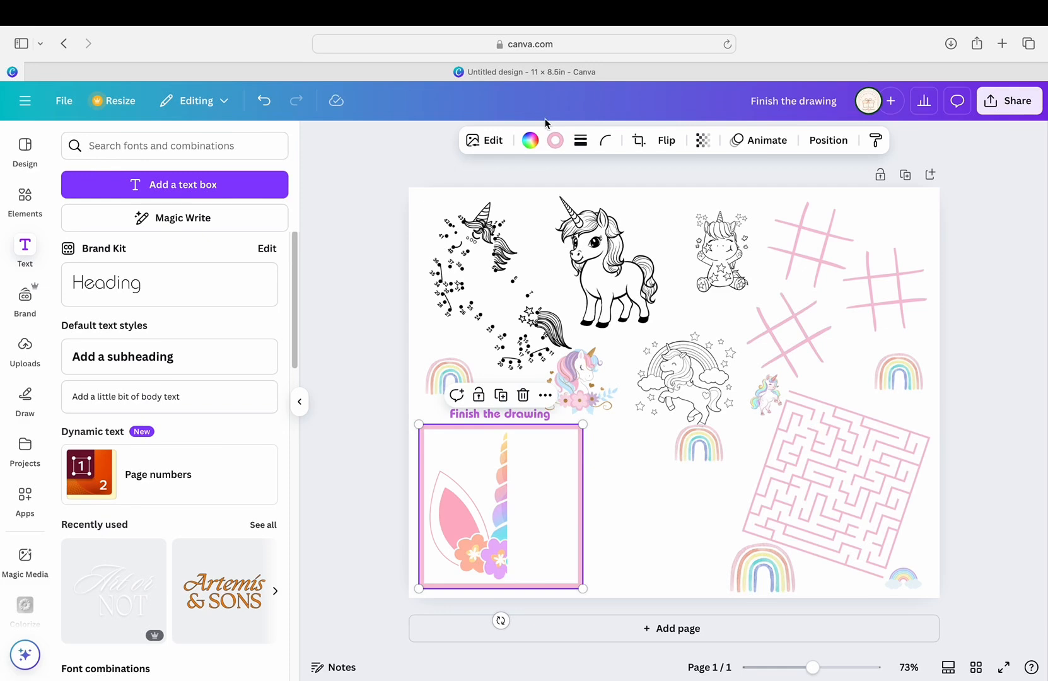
click(553, 140)
click(150, 243)
click(664, 486)
Recolor the lower-left and uppermost tic-tac-toe grids with the purple used for the "Finish the drawing" heading.
click(788, 335)
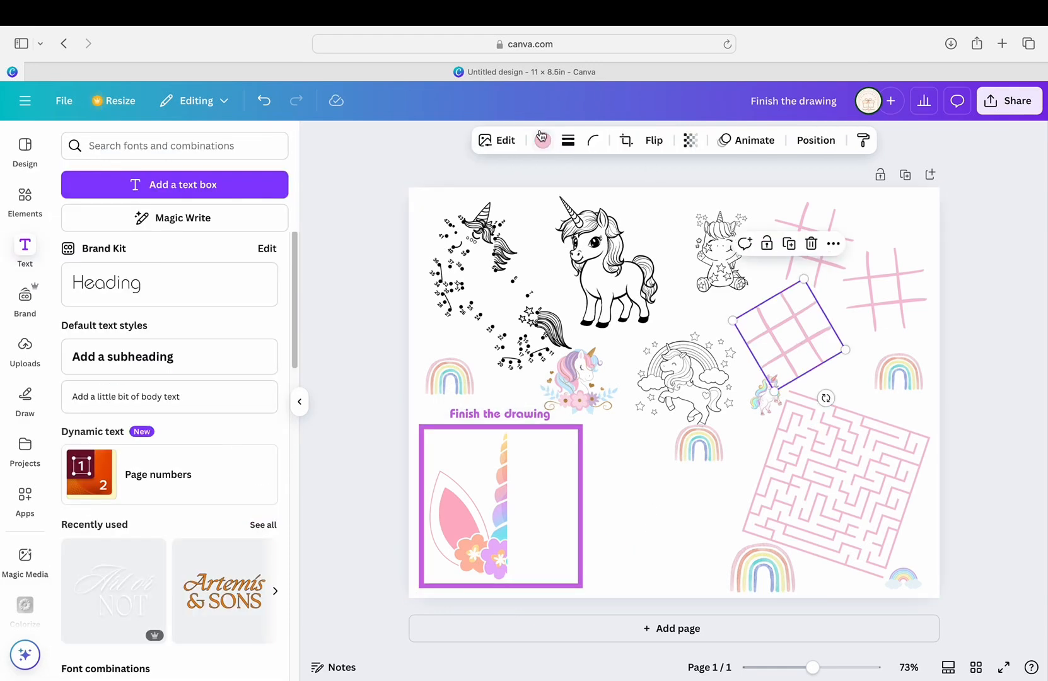
click(542, 140)
click(150, 243)
click(821, 275)
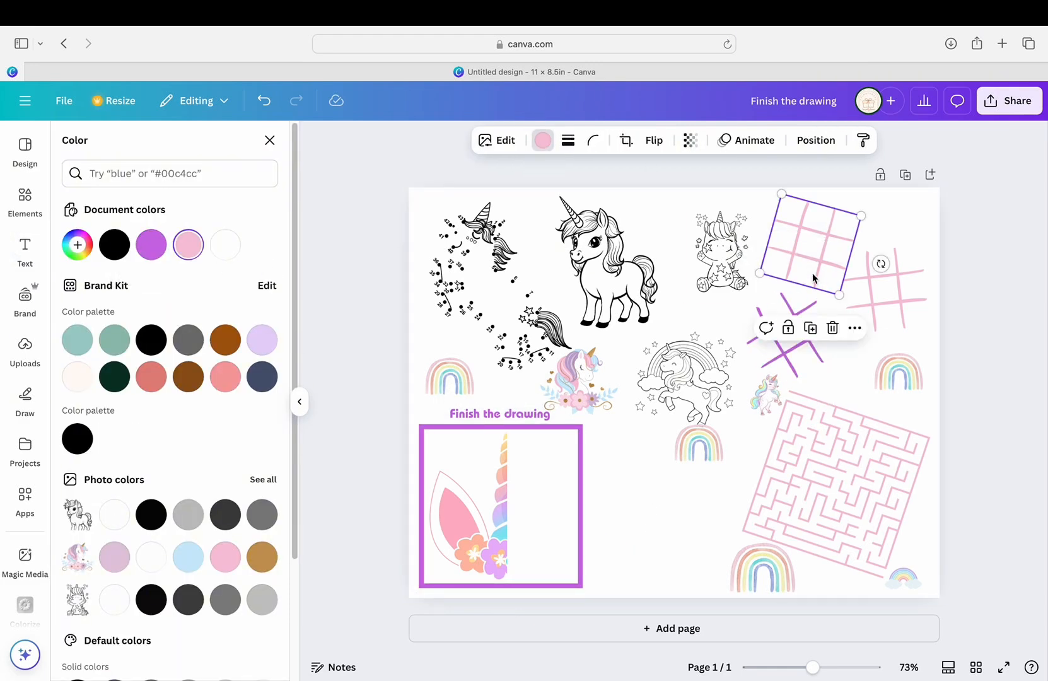
click(150, 243)
click(656, 508)
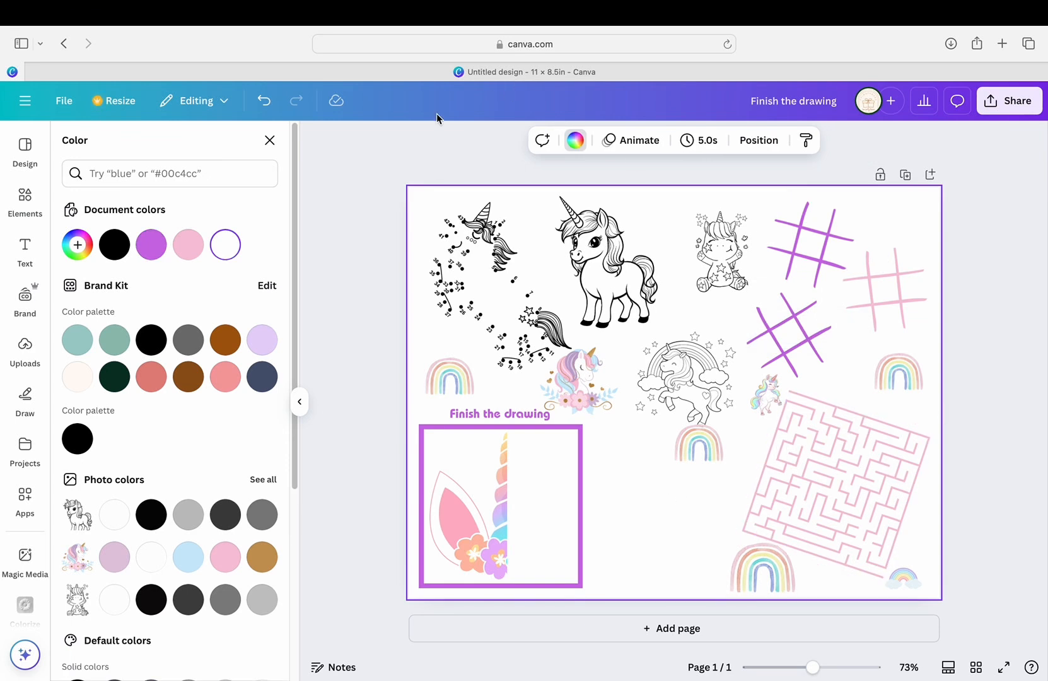
Recolor the maze and the remaining pink tic-tac-toe grid with the same document purple.
click(803, 456)
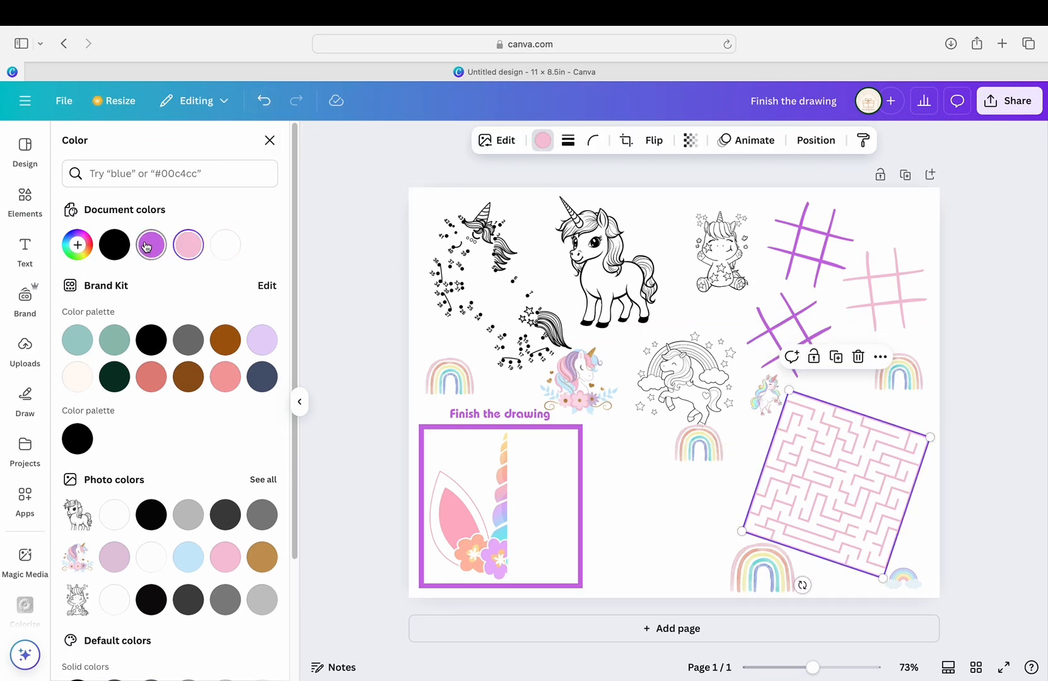
click(151, 243)
click(883, 290)
click(151, 243)
click(654, 495)
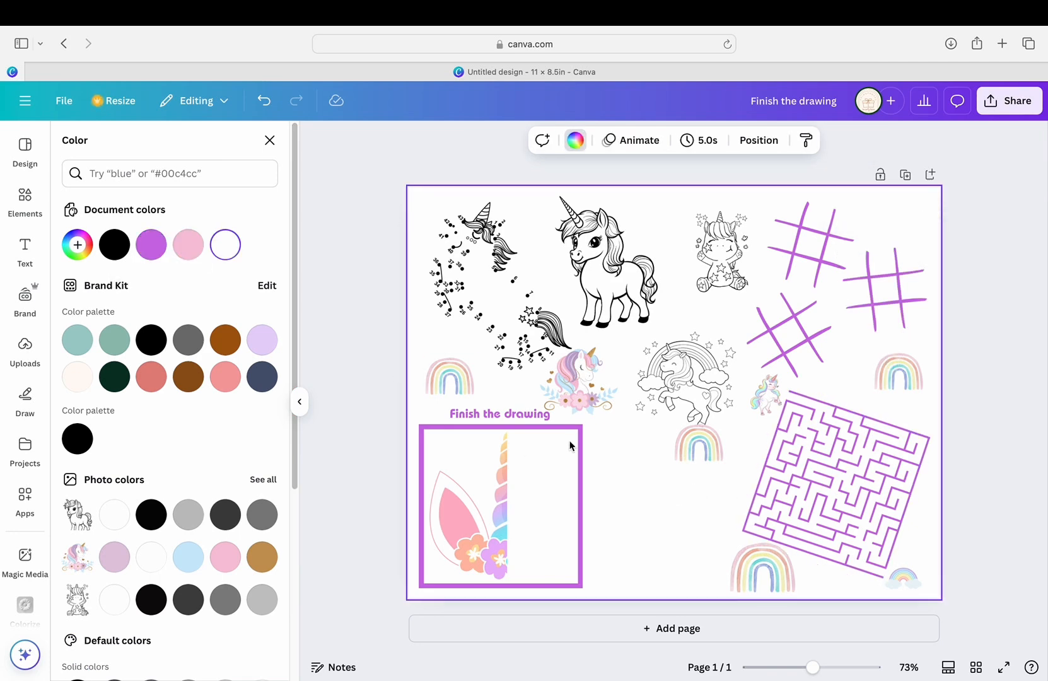
Set the font of the "Finish the drawing" heading to New Sun Playful.
click(500, 414)
double_click(505, 416)
click(421, 137)
click(120, 368)
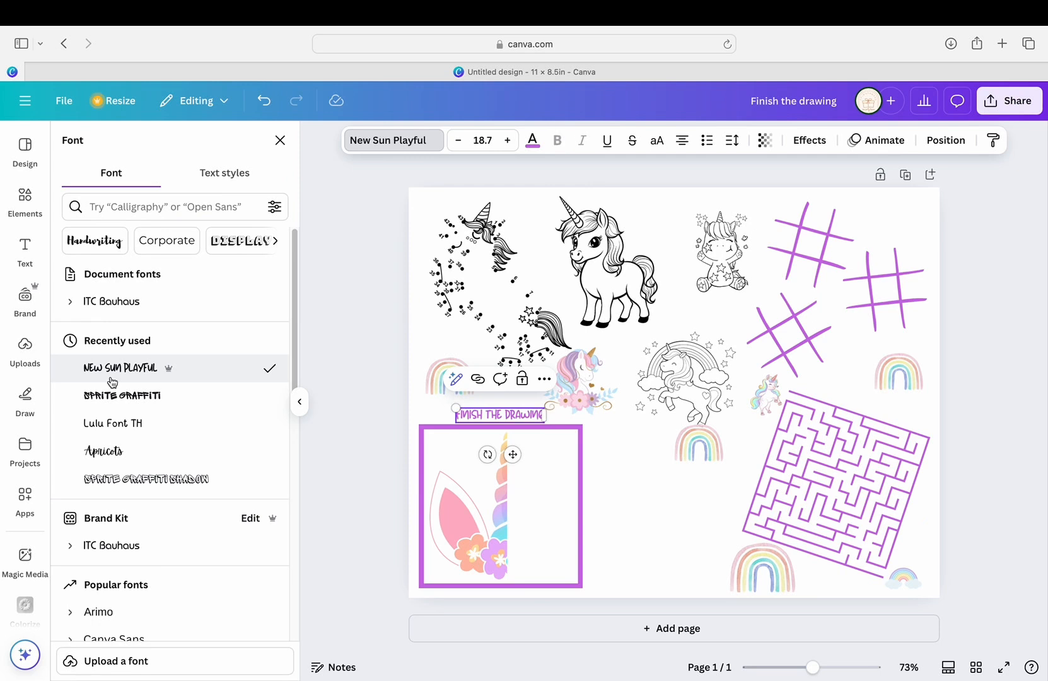
click(564, 463)
Duplicate the "Finish the drawing" heading, reword the copy as "Tic - Tac - Toe" and place it above the rightmost tic-tac-toe grid.
click(527, 415)
click(513, 381)
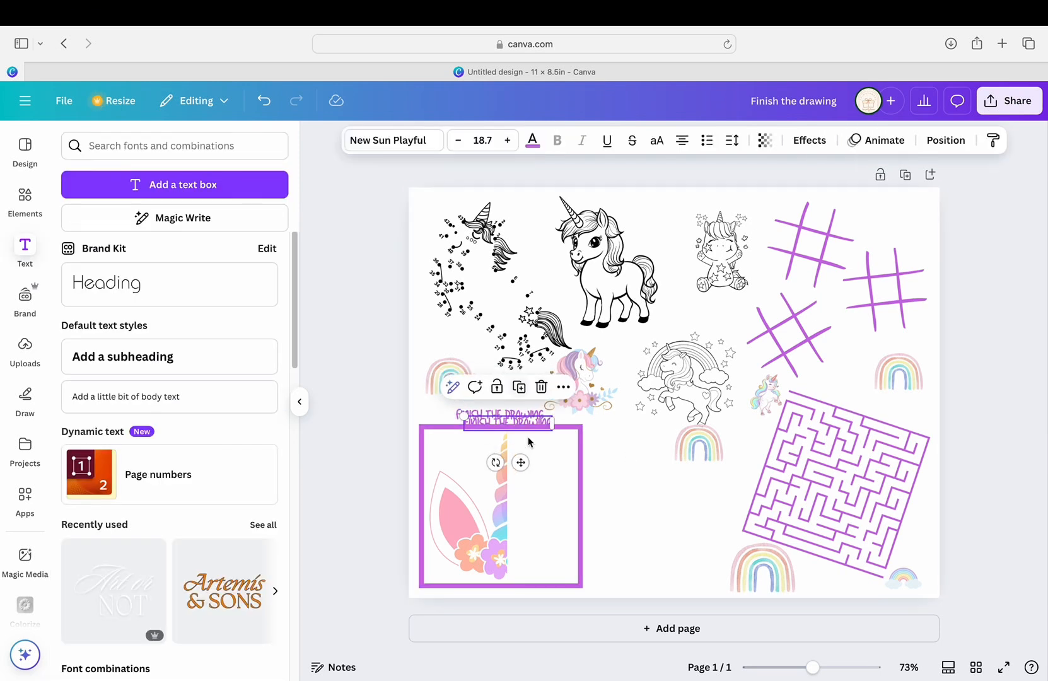
drag(520, 462, 846, 427)
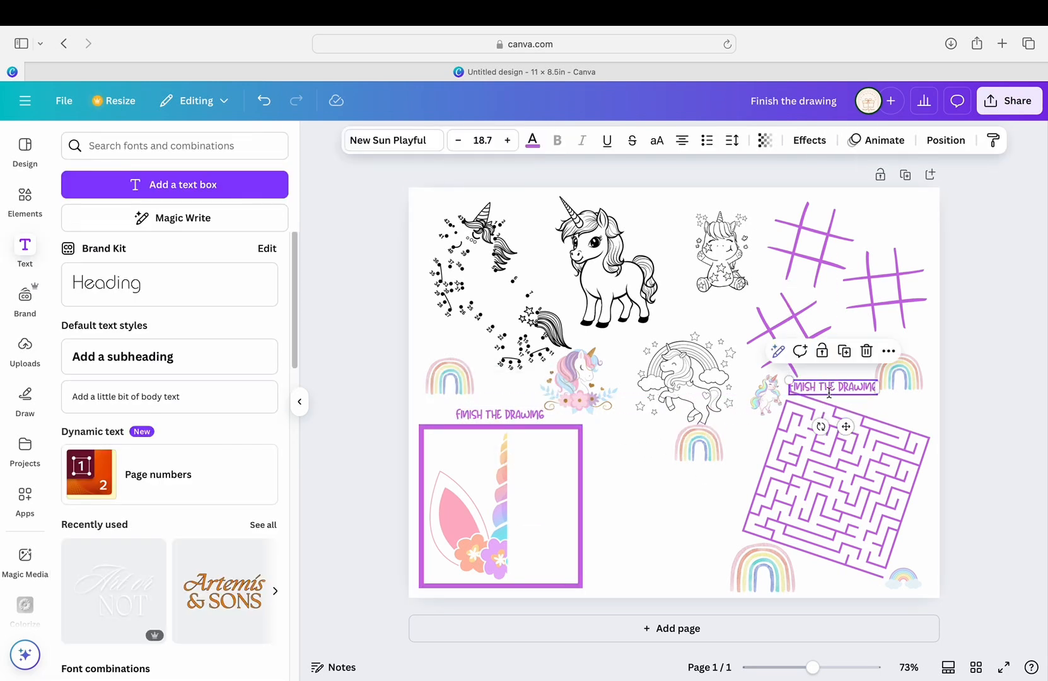
text(Tic)
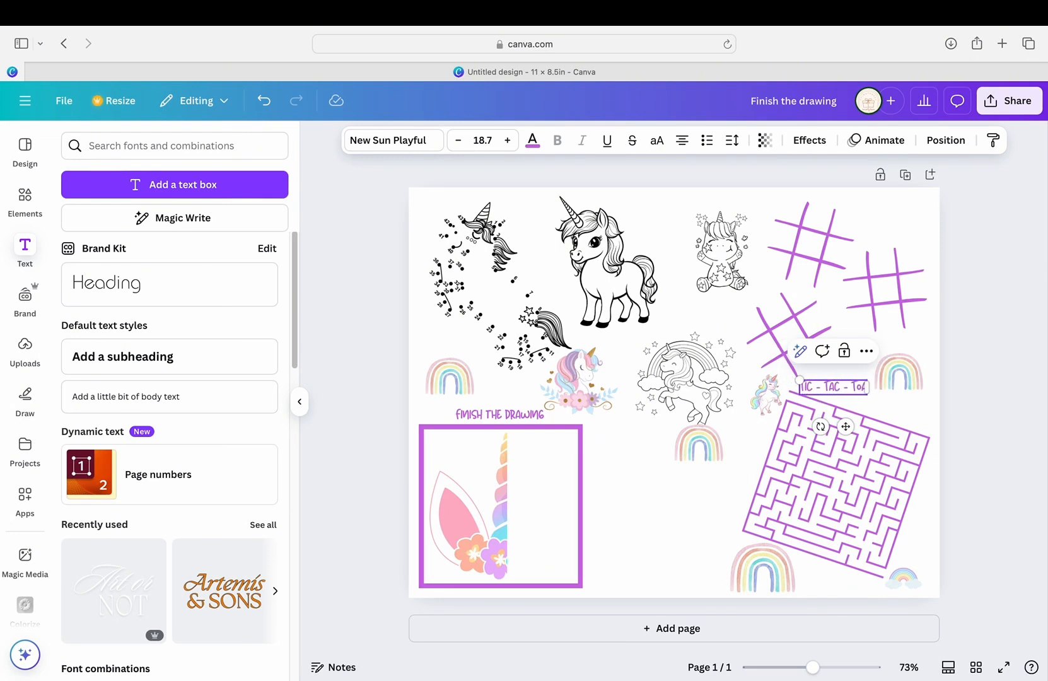
click(705, 442)
drag(835, 391, 887, 215)
Duplicate the tic-tac-toe label, reword it as "Help the unicorn find the rainbow", tilt it along the maze's upper edge and reduce it to size 18.
key(super+d)
drag(905, 258, 854, 421)
drag(895, 378, 863, 386)
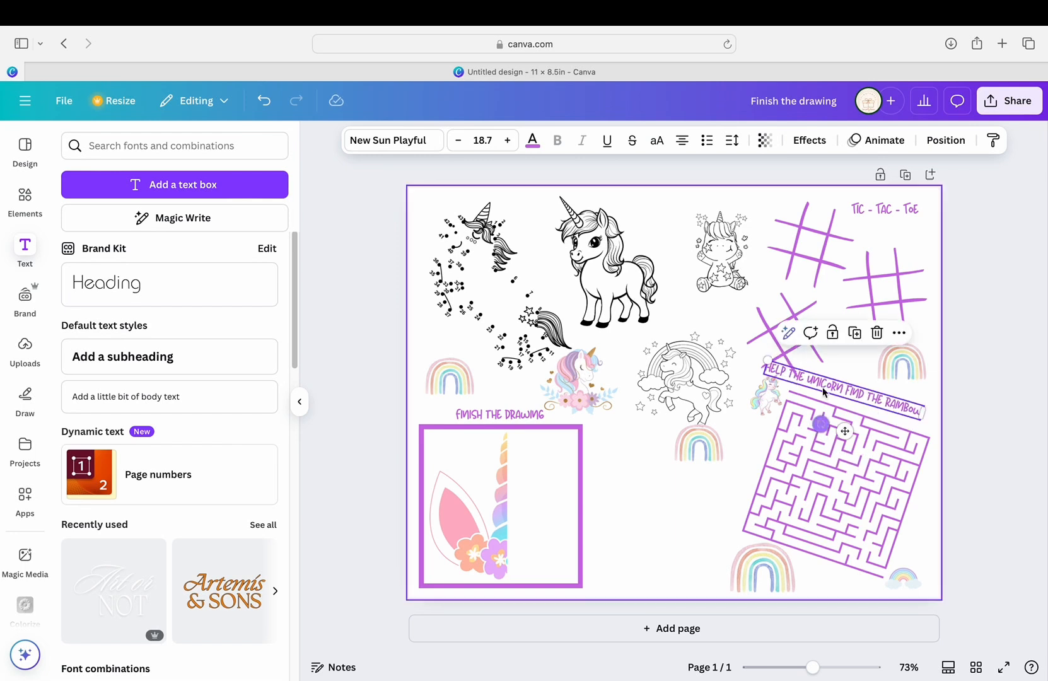
drag(845, 430, 862, 443)
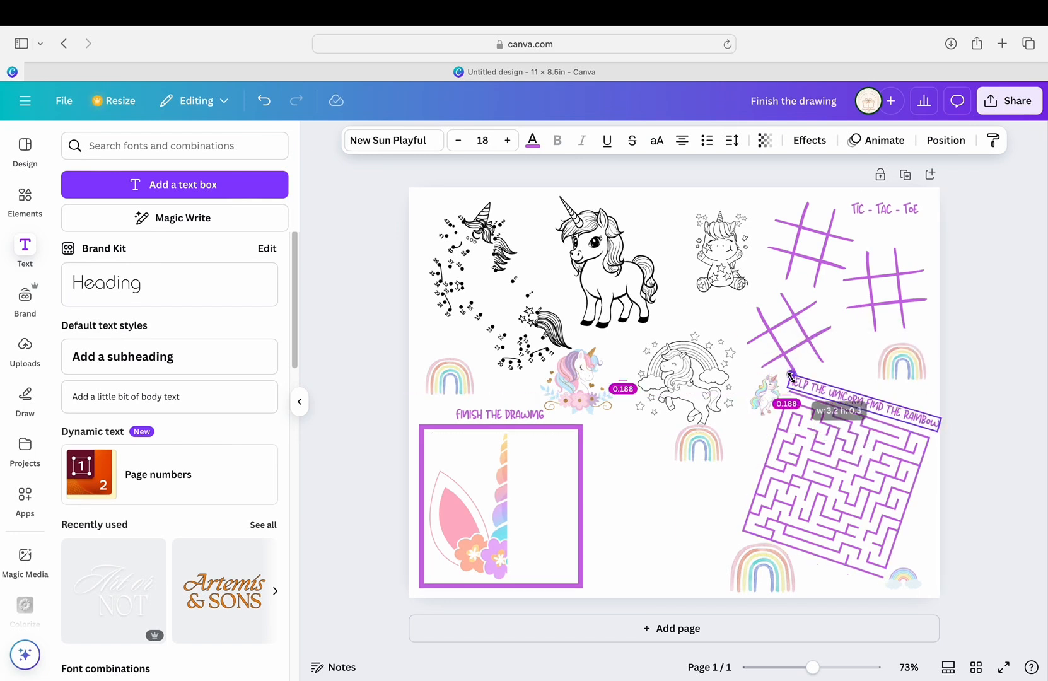
click(662, 484)
Fine-tune the position of the maze label and nudge the lower tic-tac-toe grid up and away from it.
click(827, 394)
drag(837, 438, 835, 441)
drag(763, 330, 761, 325)
click(696, 522)
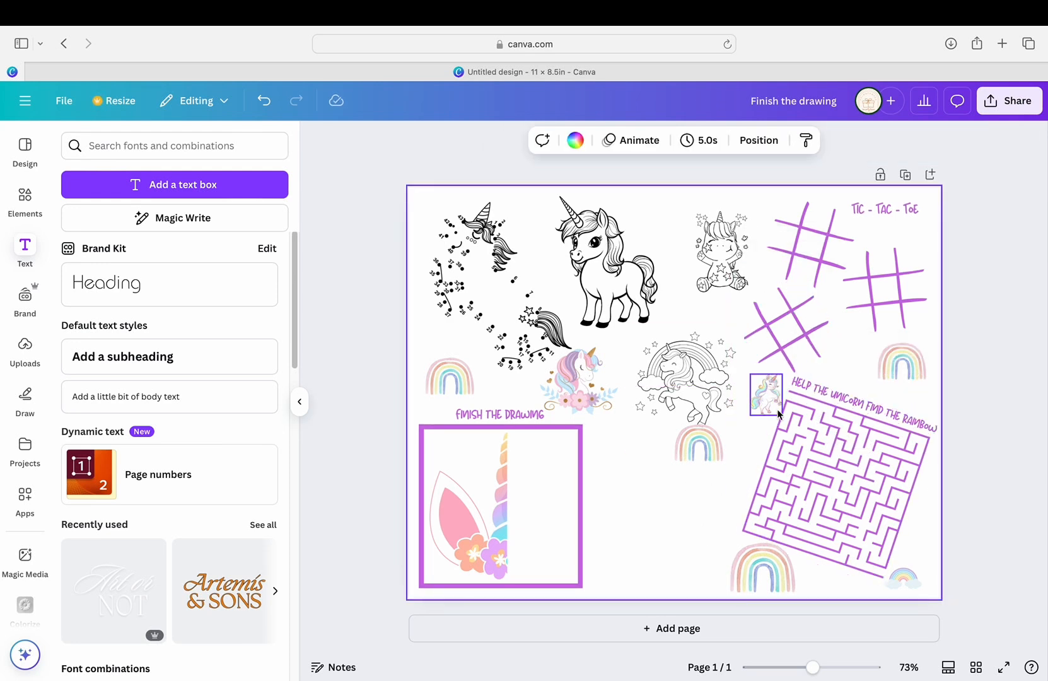
Duplicate the tic-tac-toe label near the dot drawing, reword it as "Connect the dots" and shift the standing unicorn right to make room.
click(860, 212)
click(895, 174)
drag(904, 256, 539, 251)
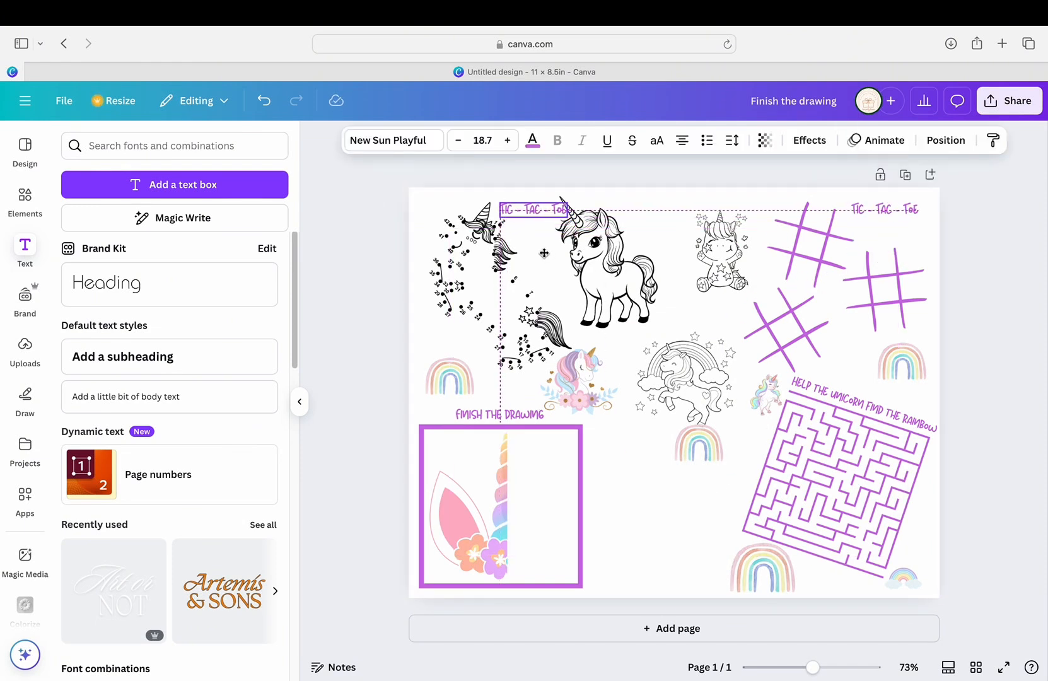
double_click(523, 210)
key(BackSpace)
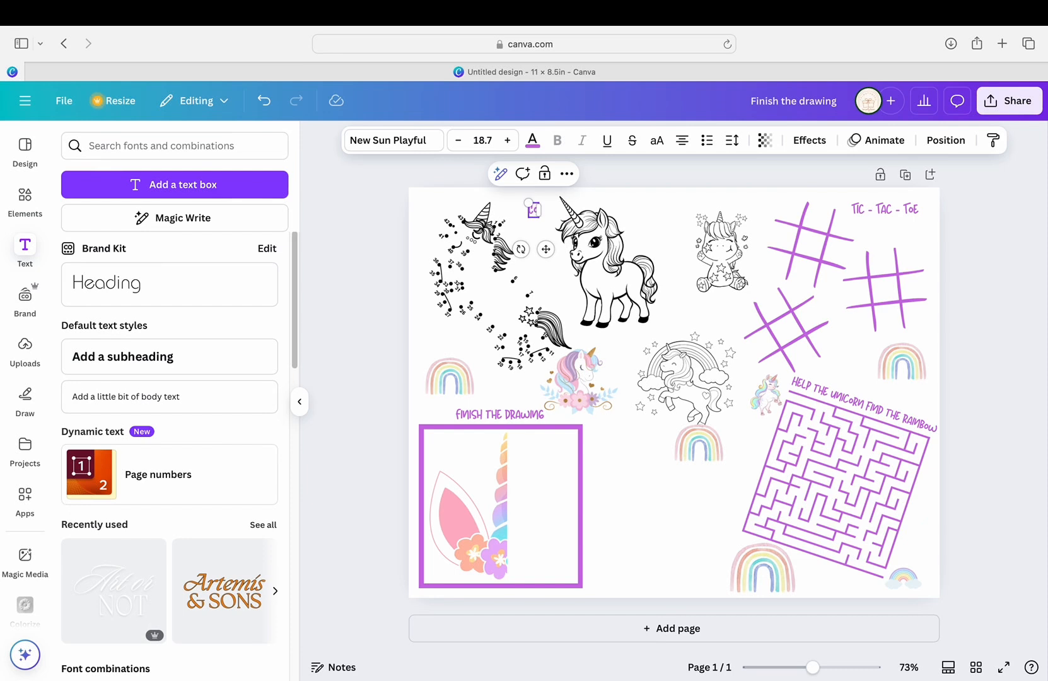
drag(560, 200, 585, 195)
click(537, 216)
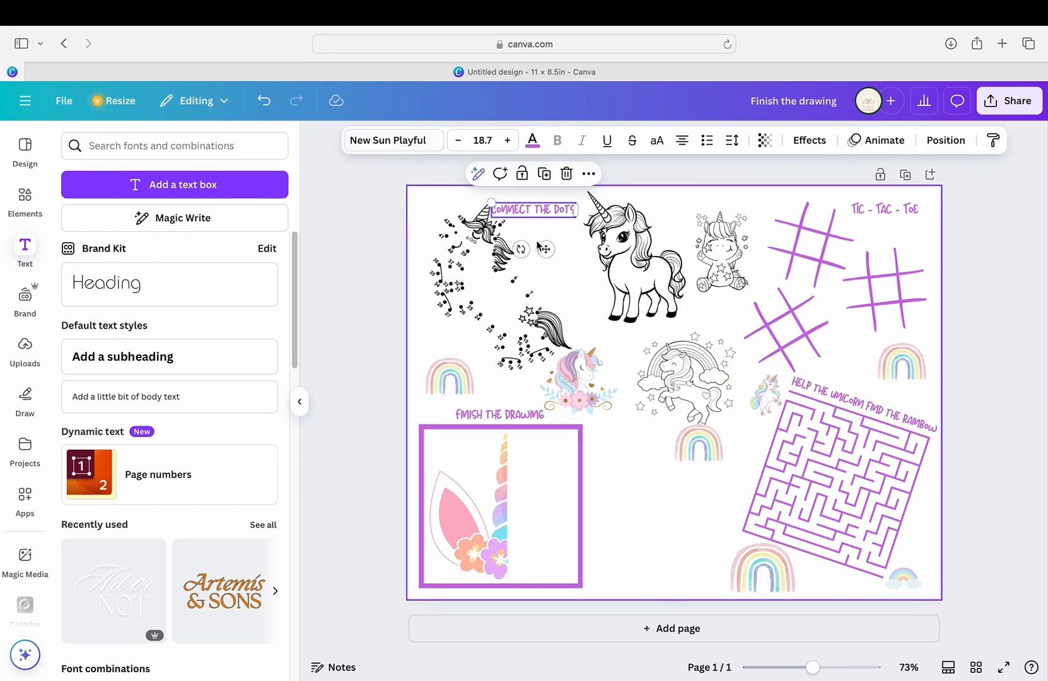
Move the "Connect the dots" label to the lower left of the dot drawing, above the rainbow, and shrink it slightly.
drag(546, 249, 469, 383)
drag(413, 338, 419, 341)
click(491, 368)
click(490, 346)
drag(472, 384, 467, 383)
click(485, 384)
Shift the drawing square and its half unicorn face up slightly, and center the "Finish the drawing" label beneath the square.
drag(493, 427, 629, 526)
click(506, 493)
click(466, 612)
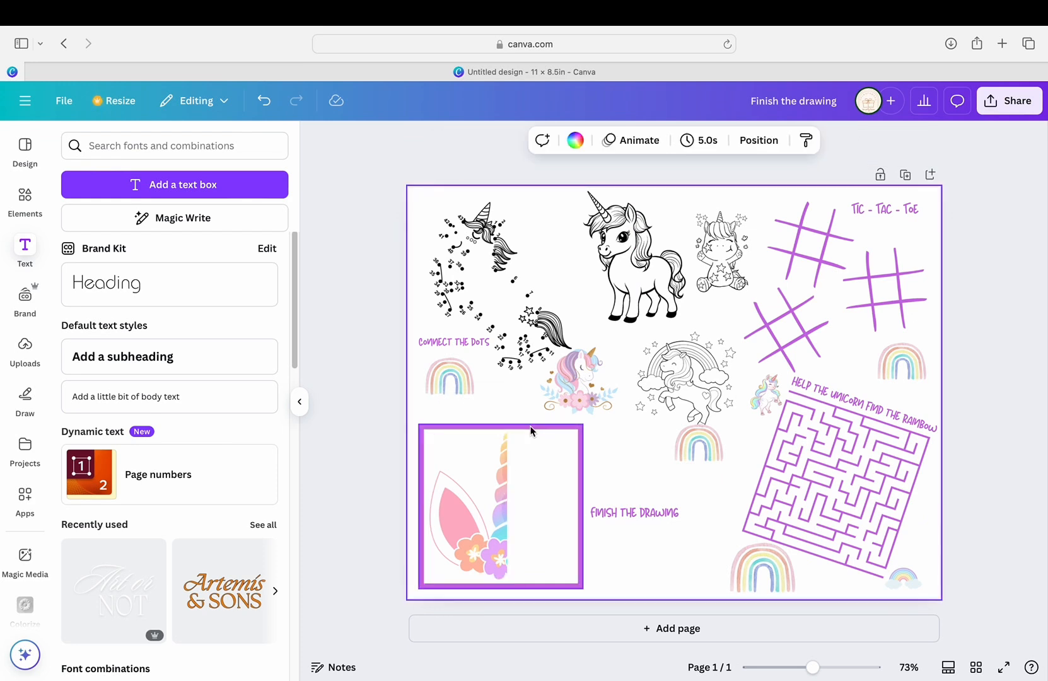
click(501, 452)
shift+click(516, 427)
drag(516, 426, 515, 417)
drag(634, 517, 499, 590)
click(672, 526)
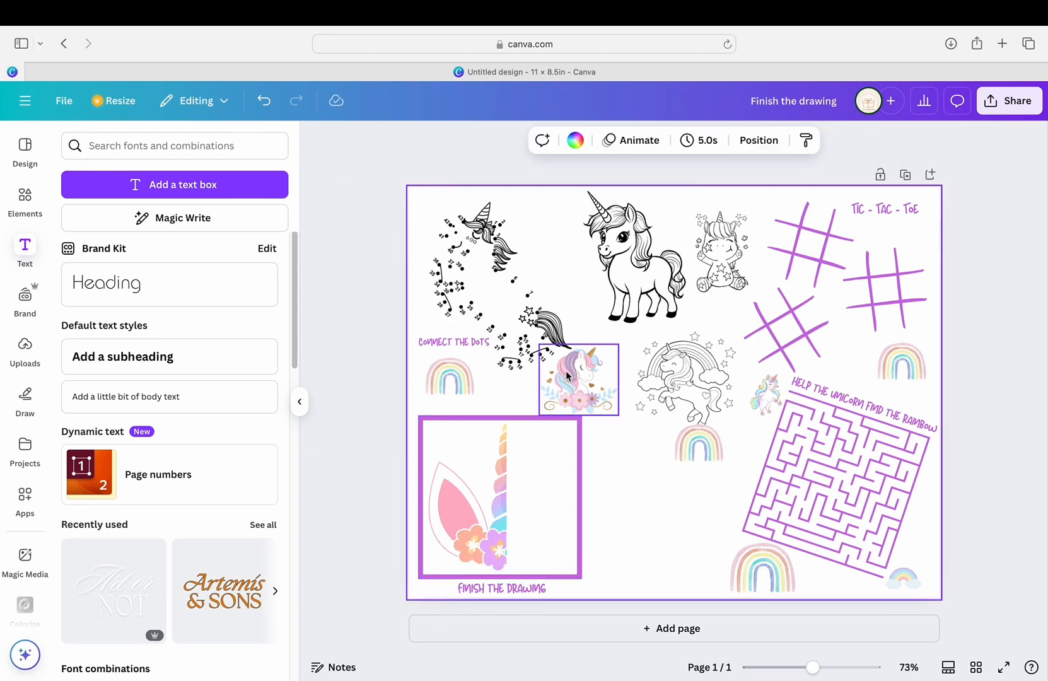
click(525, 424)
click(555, 141)
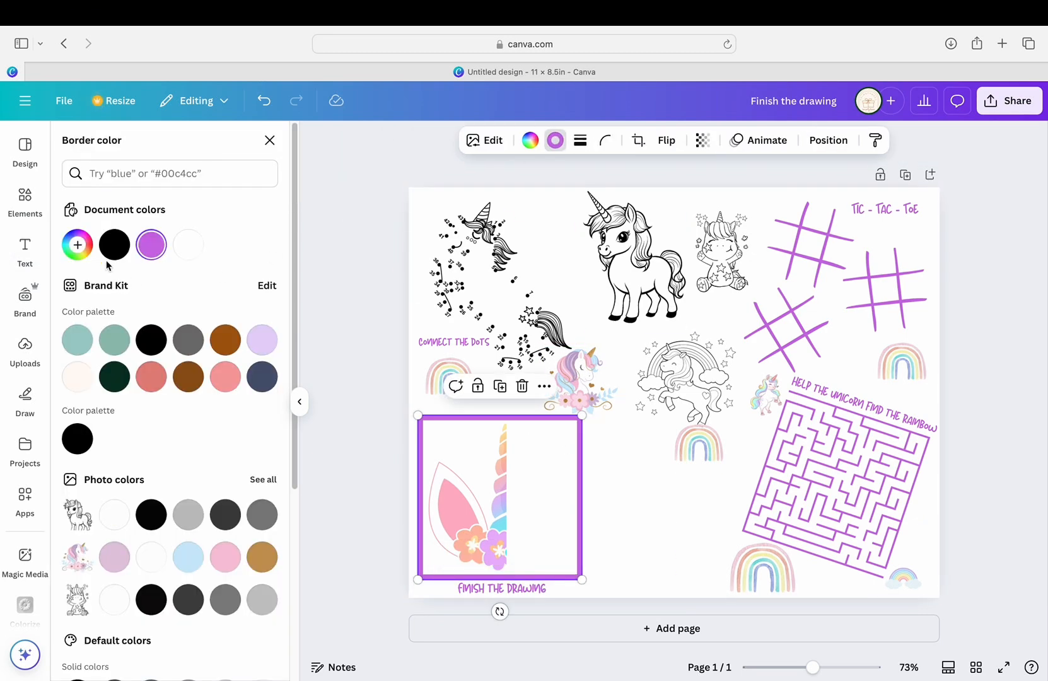
click(77, 245)
click(671, 506)
Nudge the floral unicorn head and the large lower rainbow, and move the shrunken central rainbow under the tic-tac-toe label.
drag(583, 391, 599, 385)
click(630, 505)
click(700, 451)
drag(723, 425, 707, 436)
drag(705, 494, 929, 278)
click(775, 577)
drag(795, 545, 790, 547)
Duplicate the tic-tac-toe label into the lower center of the page and reword it as "How many rainbows can you find?".
click(882, 210)
click(898, 180)
drag(893, 268, 673, 478)
double_click(664, 443)
text(How wha)
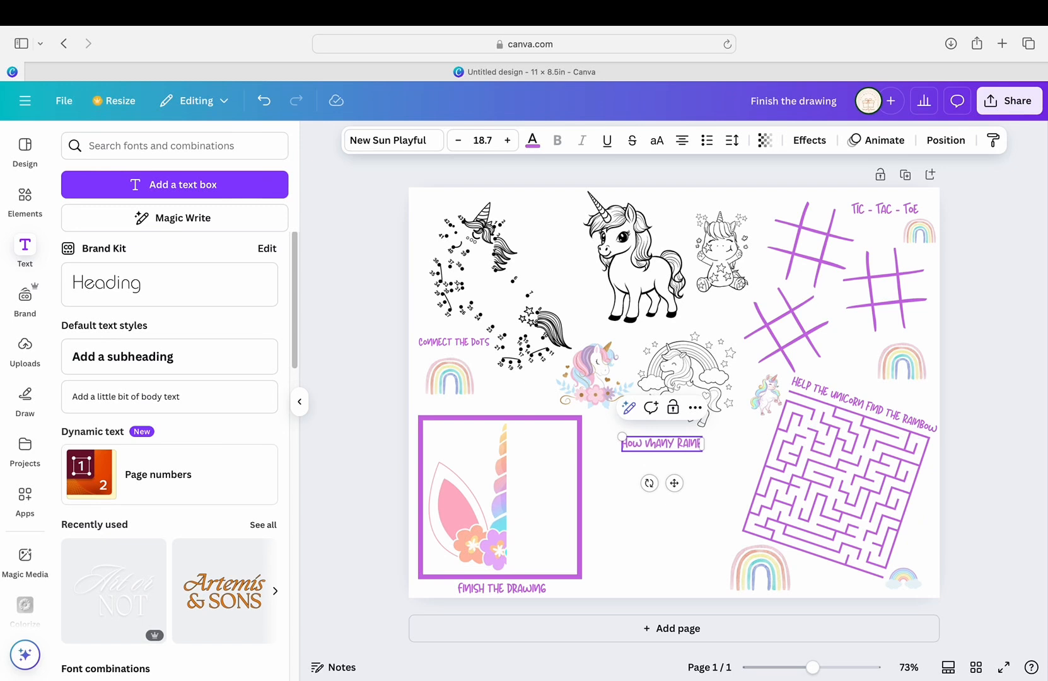
text(?)
Adjust the position of the rainbow question and place a copy of the small tic-tac-toe rainbow directly beneath it.
click(665, 460)
click(686, 445)
drag(673, 484, 679, 477)
click(920, 232)
drag(938, 282, 686, 501)
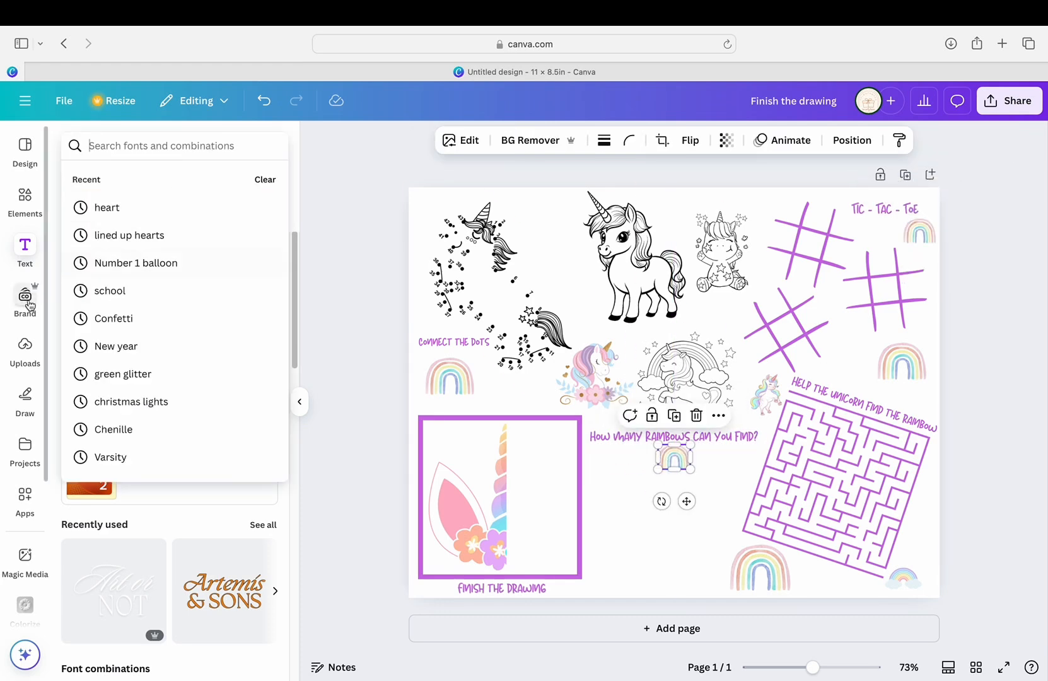
Search the graphics for "arrow" and add the curved hand-drawn black arrow to the page.
click(25, 200)
click(123, 145)
text(astel uarronicorn horns)
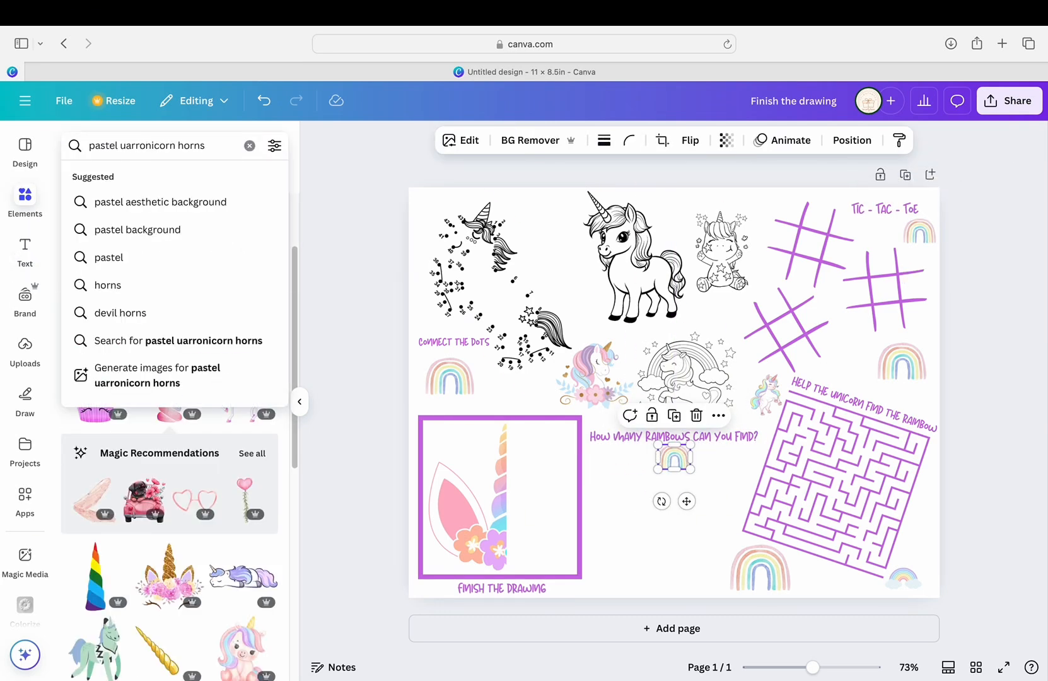
triple_click(122, 145)
text(arrow)
key(Return)
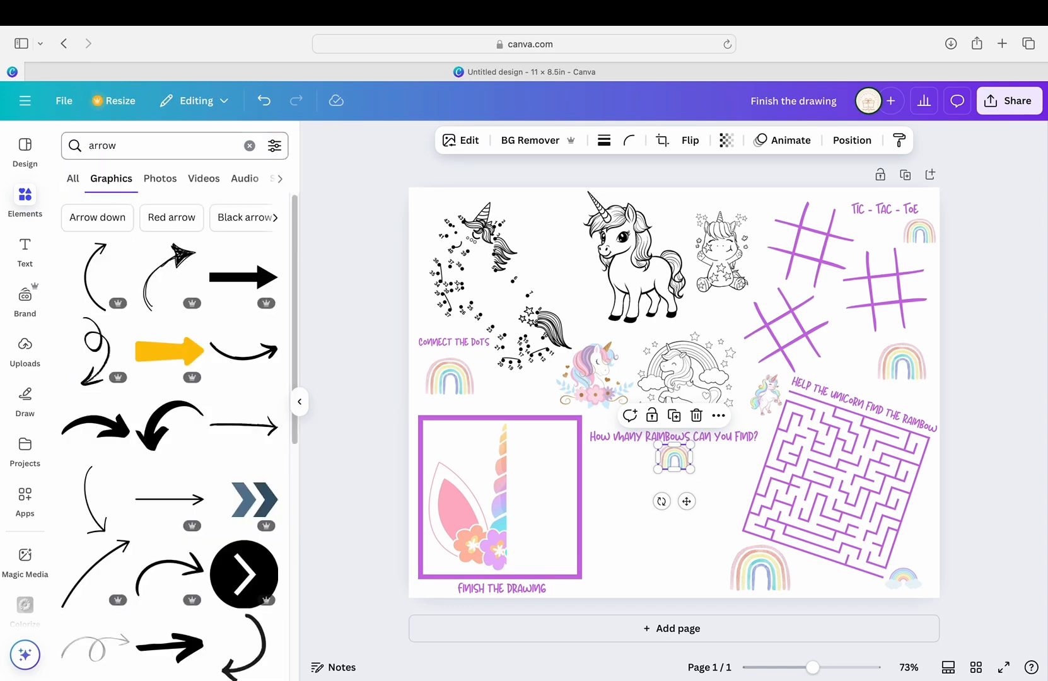
click(161, 278)
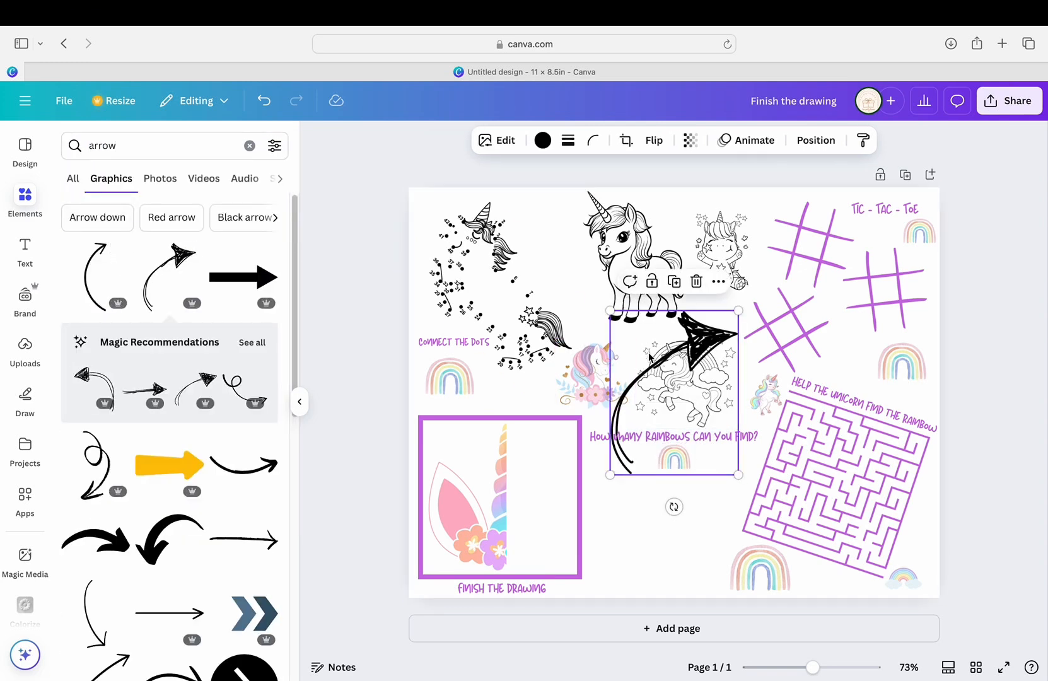
Shrink and flip the curved arrow, and place it beside the small rainbow under the question, pointing at it.
drag(738, 312, 645, 431)
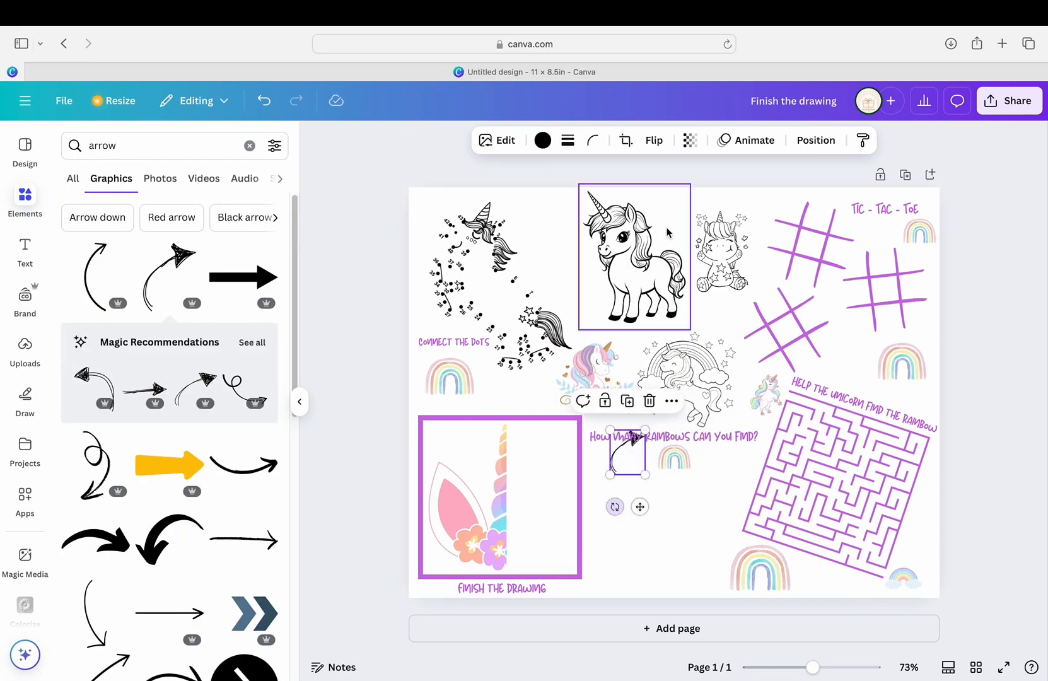
click(655, 140)
click(647, 181)
click(659, 204)
drag(640, 506, 702, 503)
click(659, 514)
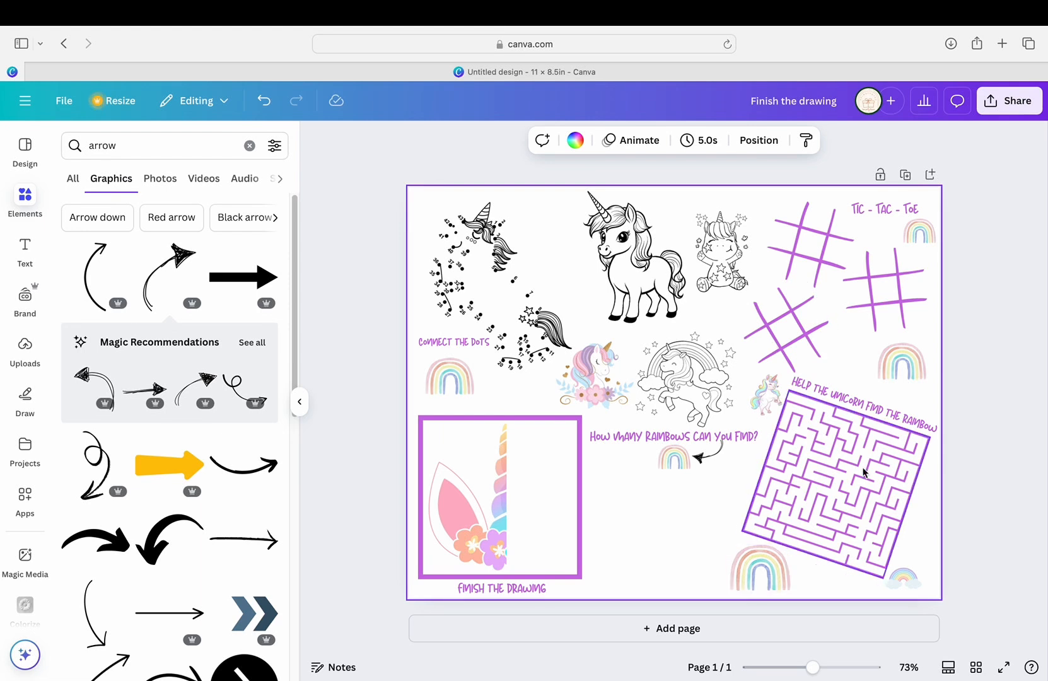
Duplicate the rainbow above the maze, place a smaller copy beside the dot drawing's head and another beside the uppermost tic-tac-toe grid.
click(918, 359)
click(905, 316)
drag(923, 420, 544, 272)
drag(556, 198, 541, 211)
drag(535, 270, 784, 251)
click(522, 252)
Delete the sitting unicorn and the rainbow coloring unicorn, and move the floral unicorn head beside the tic-tac-toe grids.
click(750, 243)
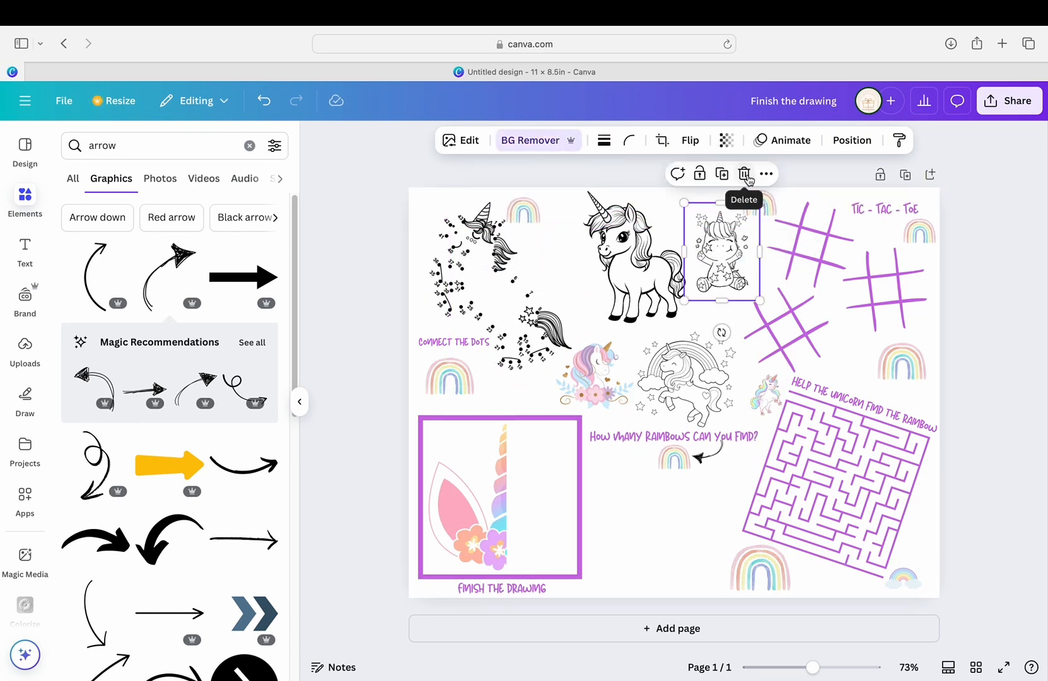
click(744, 175)
click(684, 381)
key(Delete)
click(609, 377)
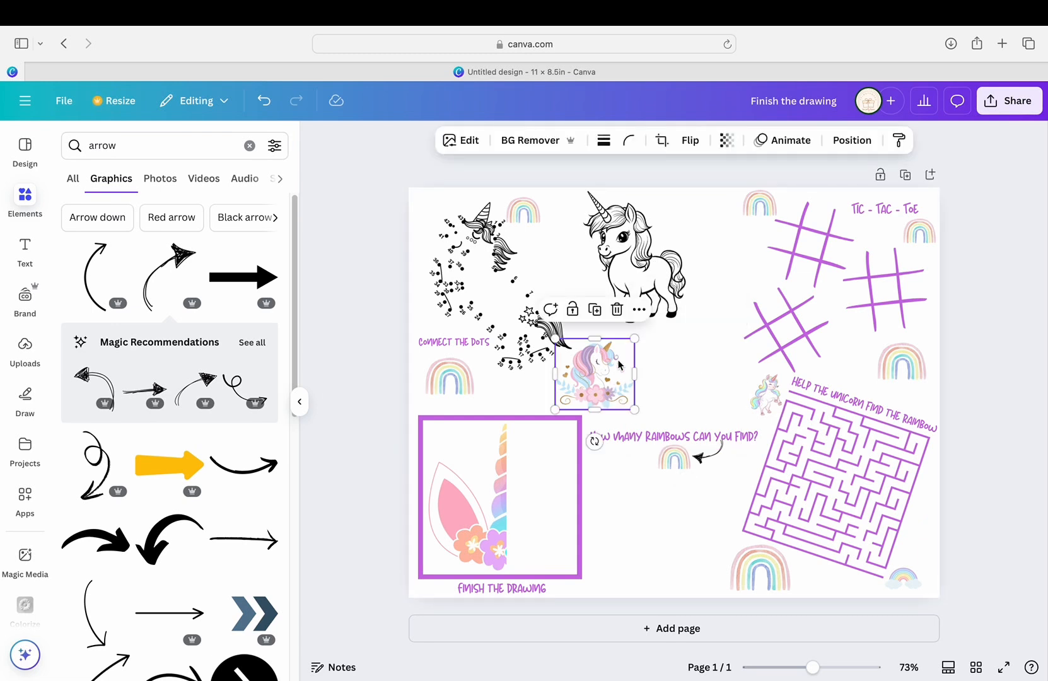
drag(611, 377, 757, 276)
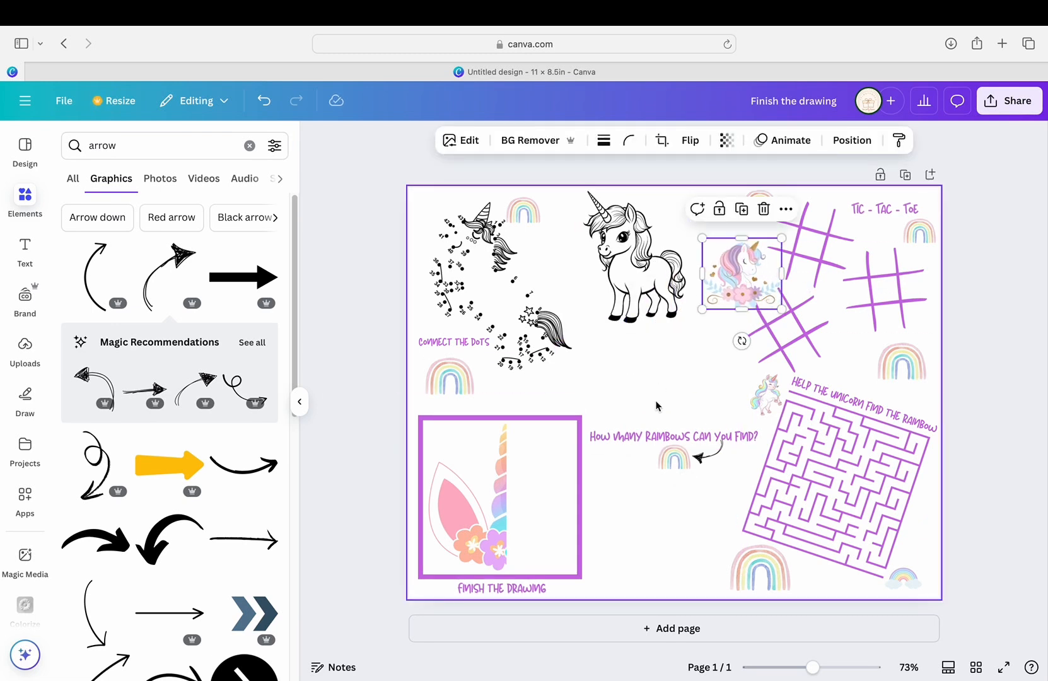
Duplicate the rainbow question above itself, replace its text with the birthday child's first name in possessive form and enlarge it to size 38.
click(656, 433)
click(684, 401)
drag(697, 486, 676, 420)
double_click(662, 377)
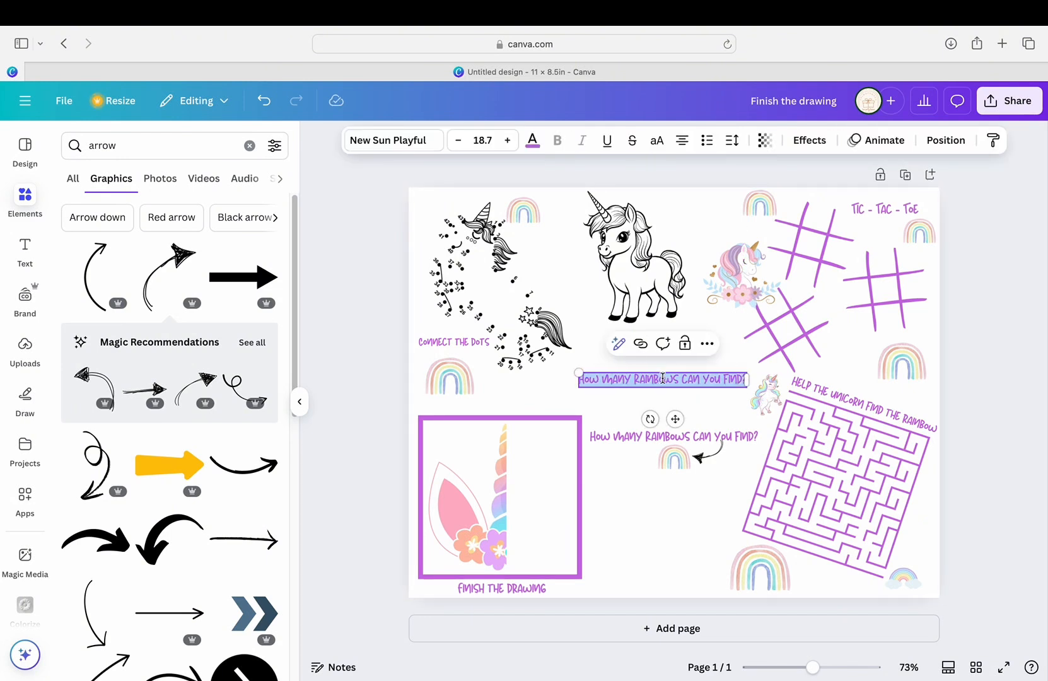
text(All)
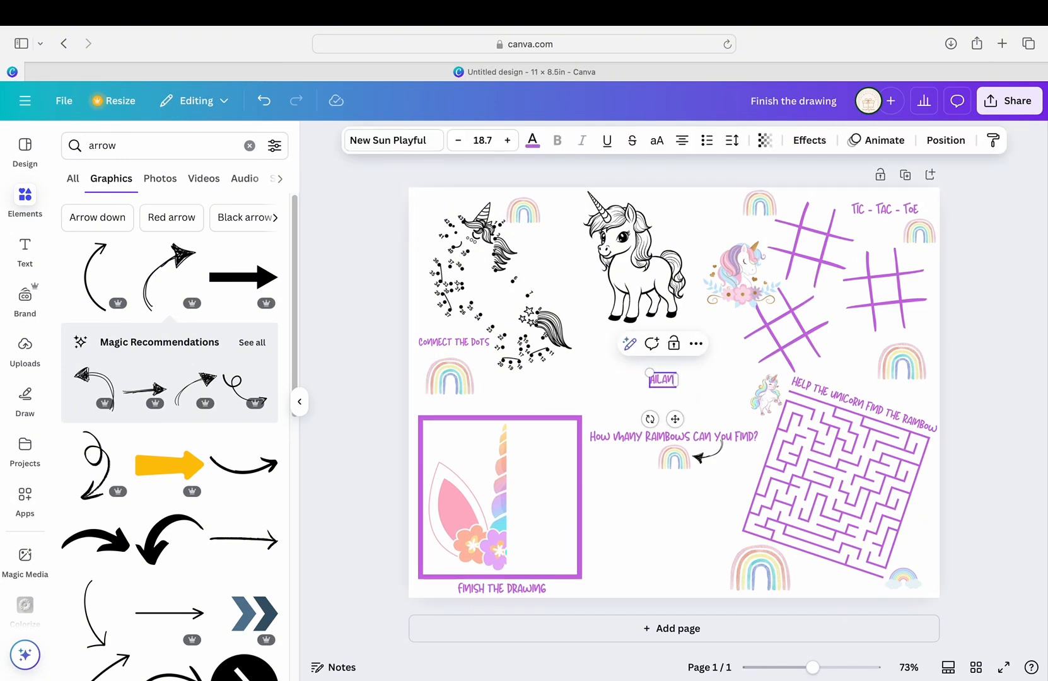
mouse_move(645, 373)
mouse_down()
mouse_move(611, 358)
mouse_move(649, 369)
mouse_up()
Duplicate the child's name title and reword the copy below it as "Magical Birthday".
click(596, 372)
click(666, 330)
double_click(639, 389)
text(MAGICAL BIRTHDAY)
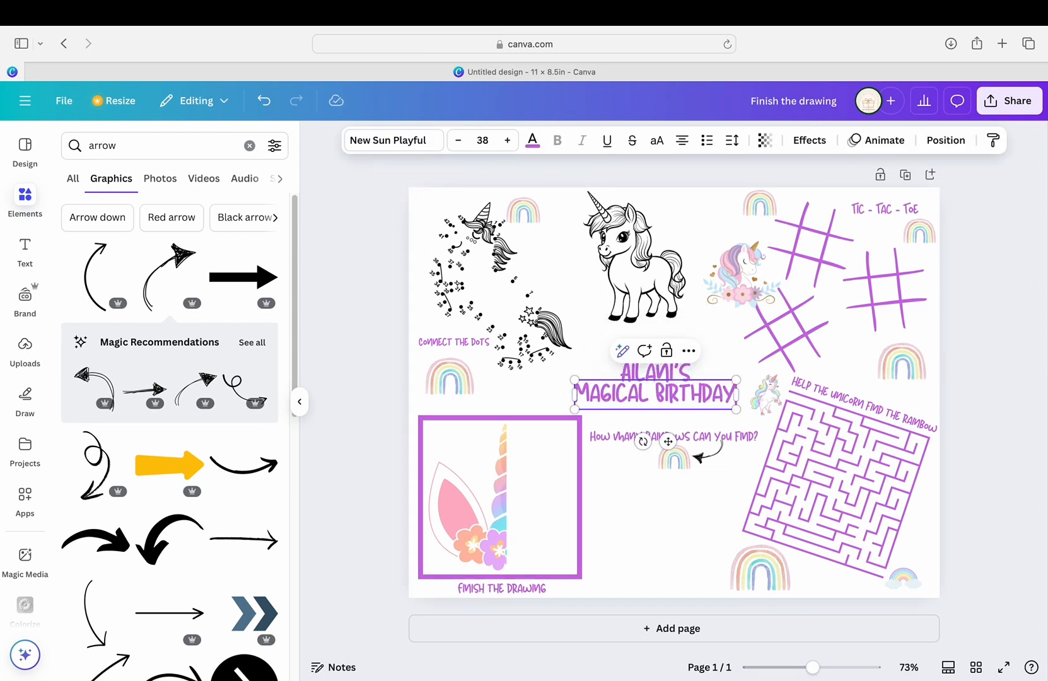
Set the "Magical Birthday" font to Apricots, reduce it to size 34.1 and place it just under the child's name.
key(super+a)
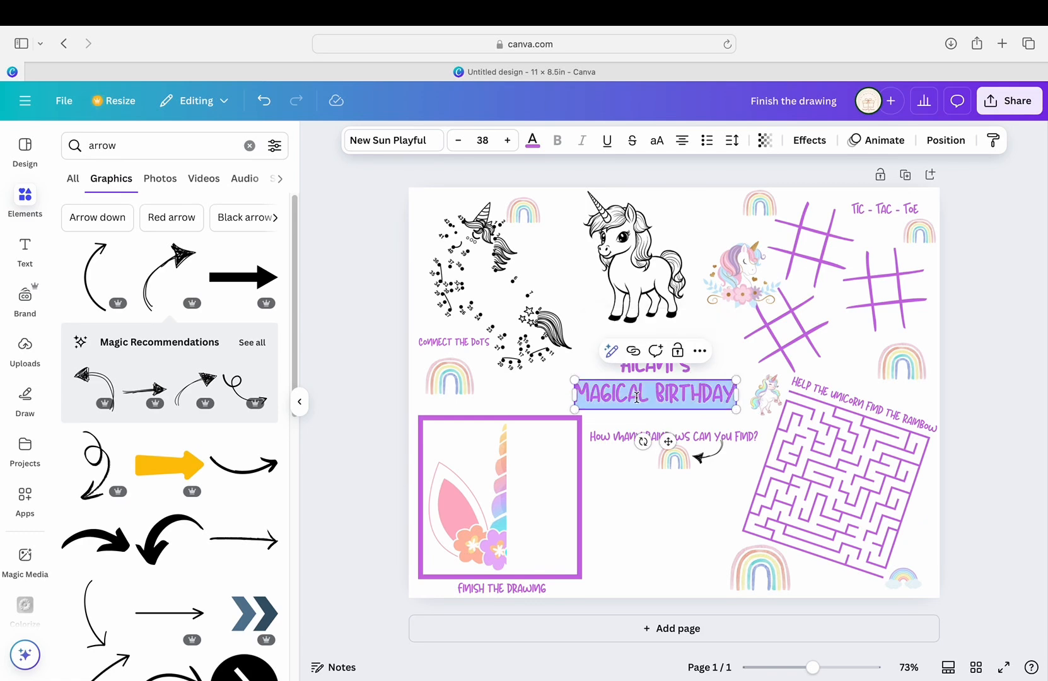
click(419, 148)
click(90, 425)
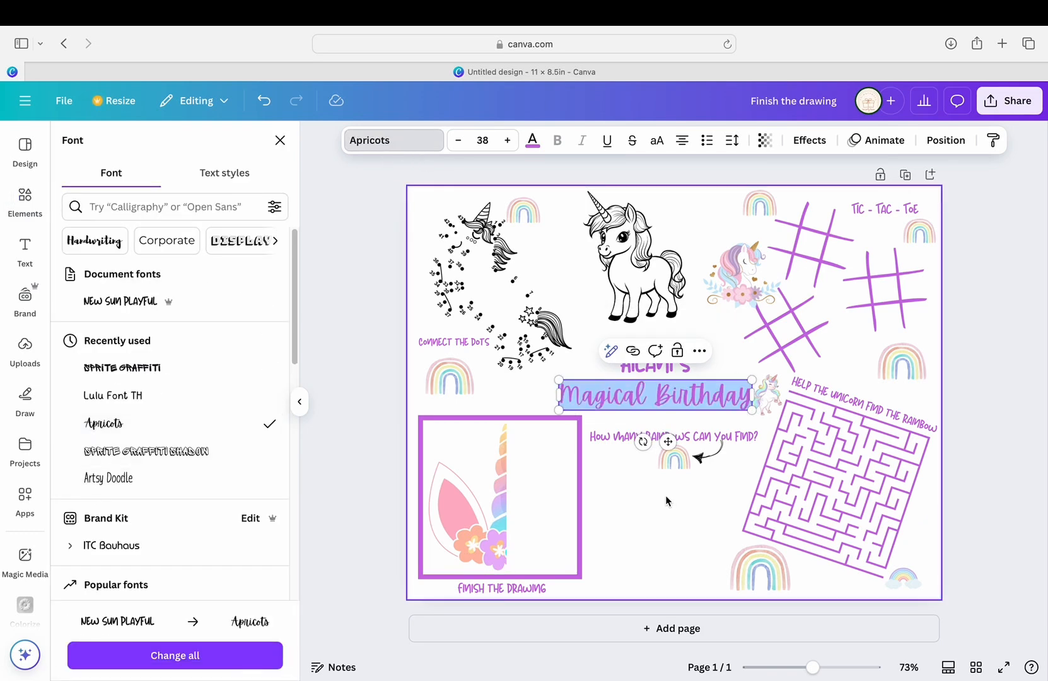
click(669, 497)
click(626, 398)
drag(559, 380, 578, 383)
drag(668, 397, 662, 389)
Color the "Magical Birthday" text with the light pink from the floral unicorn's photo colors.
click(533, 140)
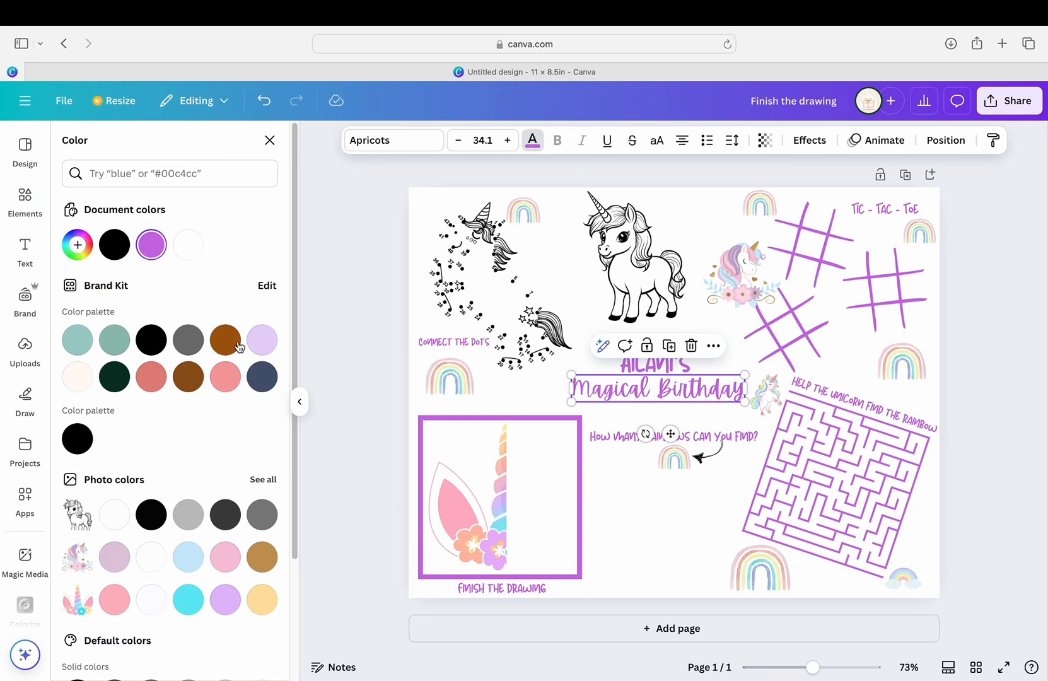
click(227, 377)
click(224, 559)
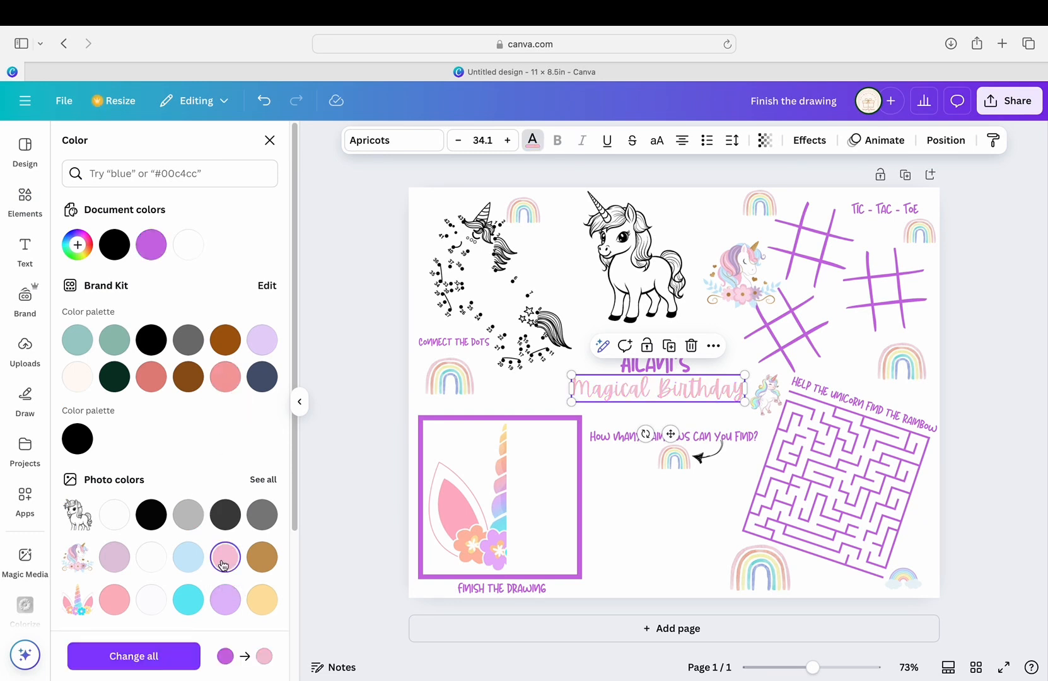
Apply the Outline effect to the "Magical Birthday" text and copy the purple color code #CB6CE6 from the child's name title.
click(810, 140)
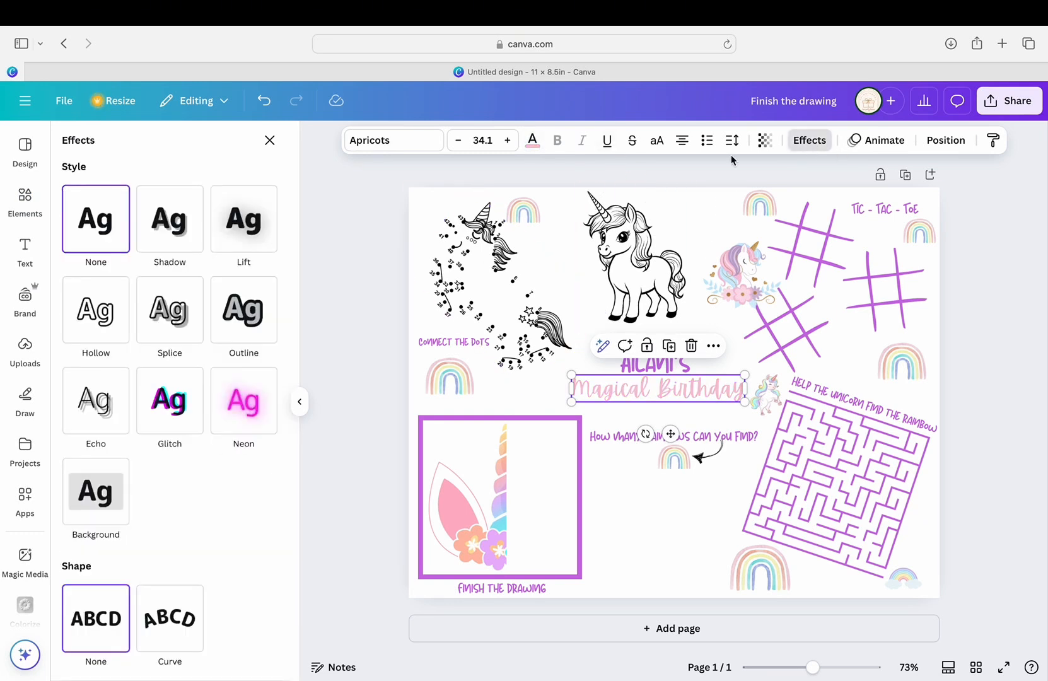
click(252, 315)
click(656, 364)
click(531, 140)
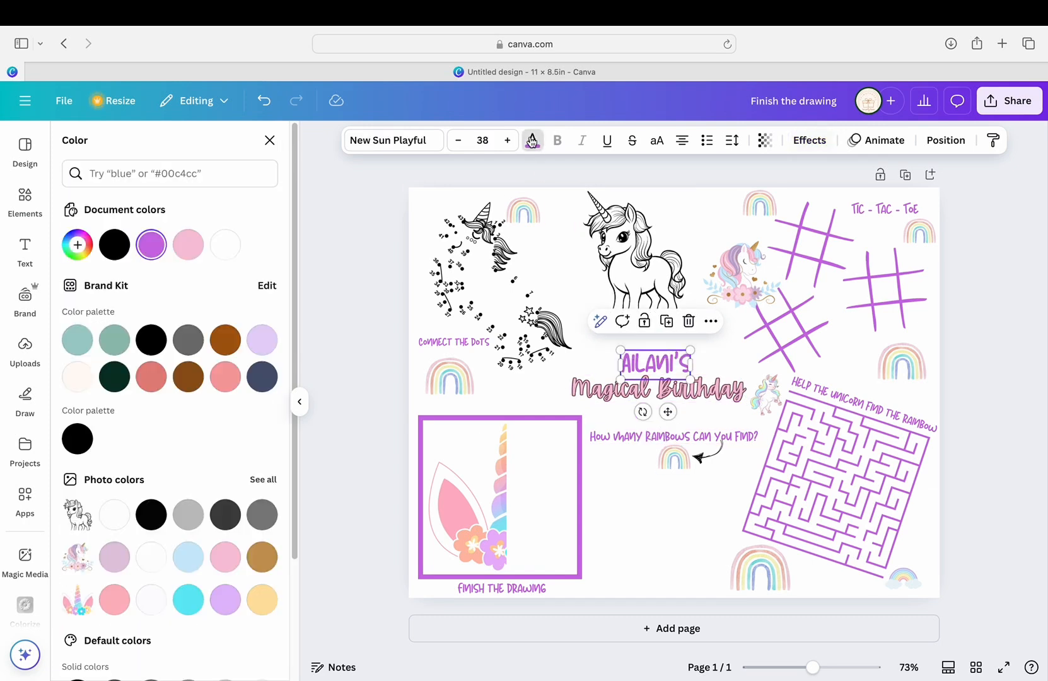
click(77, 244)
right_click(133, 392)
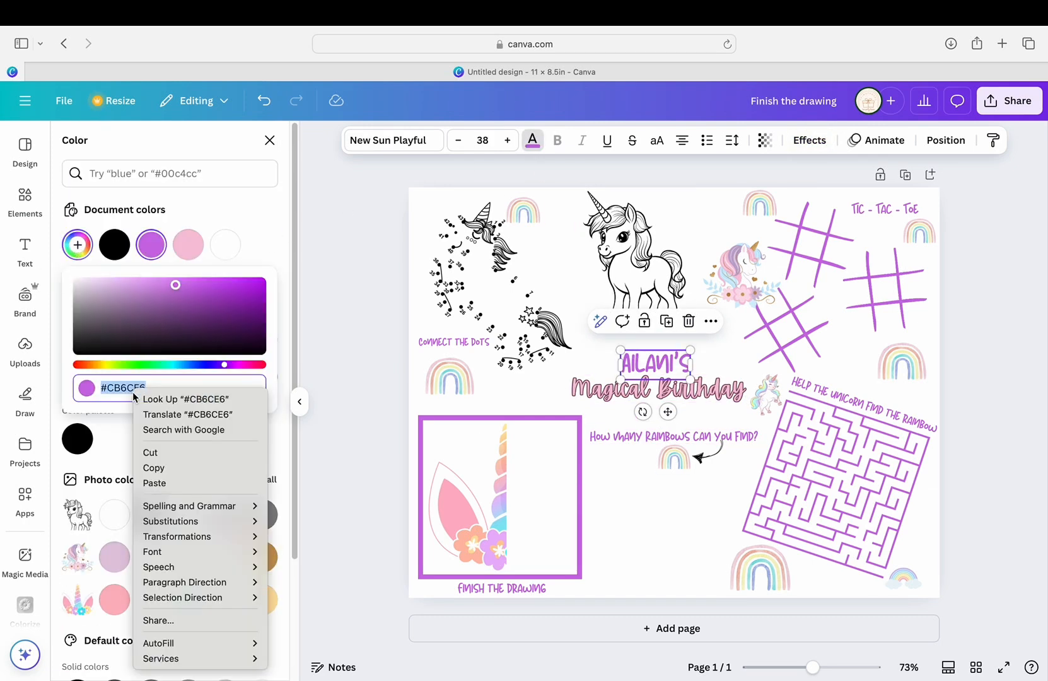
click(154, 468)
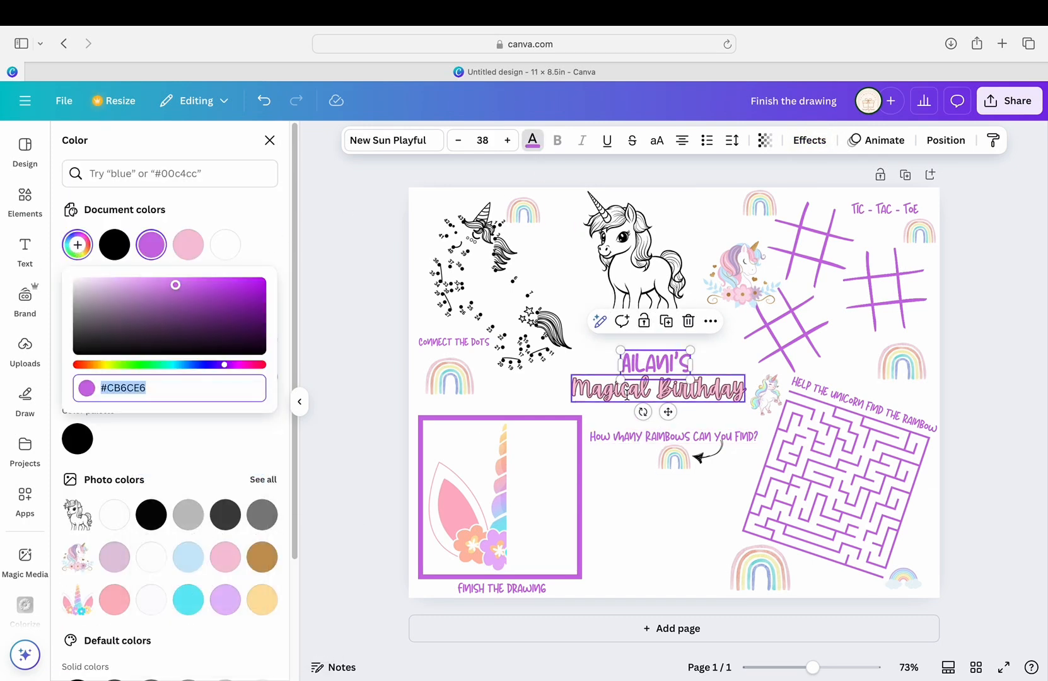
Set the outline color of the "Magical Birthday" text to the same purple as the child's name.
click(626, 395)
double_click(627, 396)
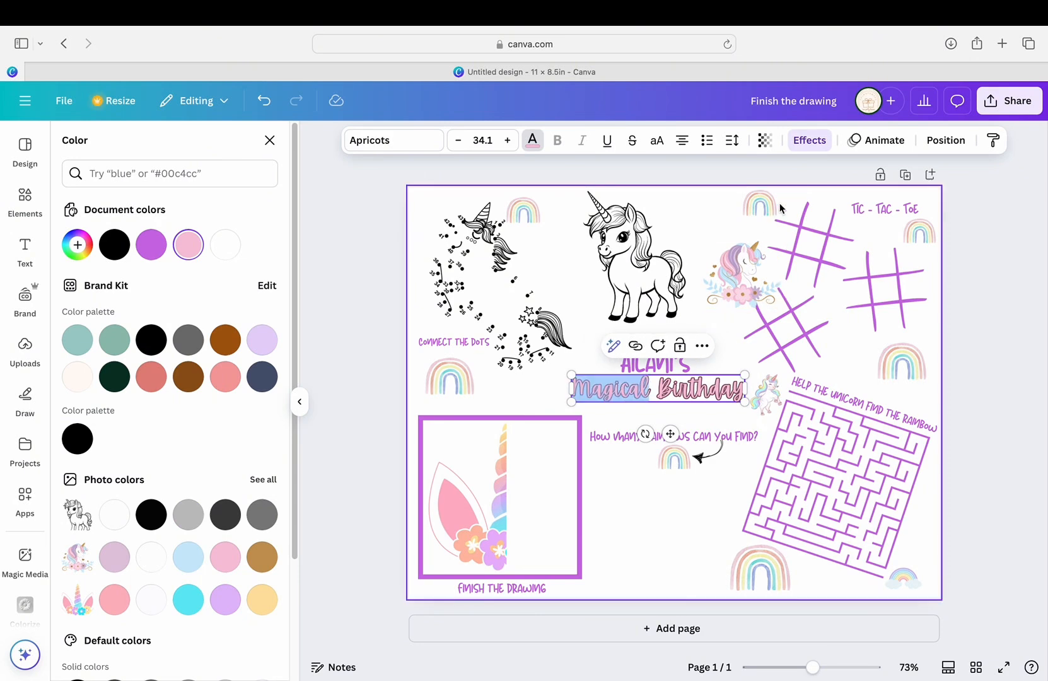
click(809, 140)
click(267, 431)
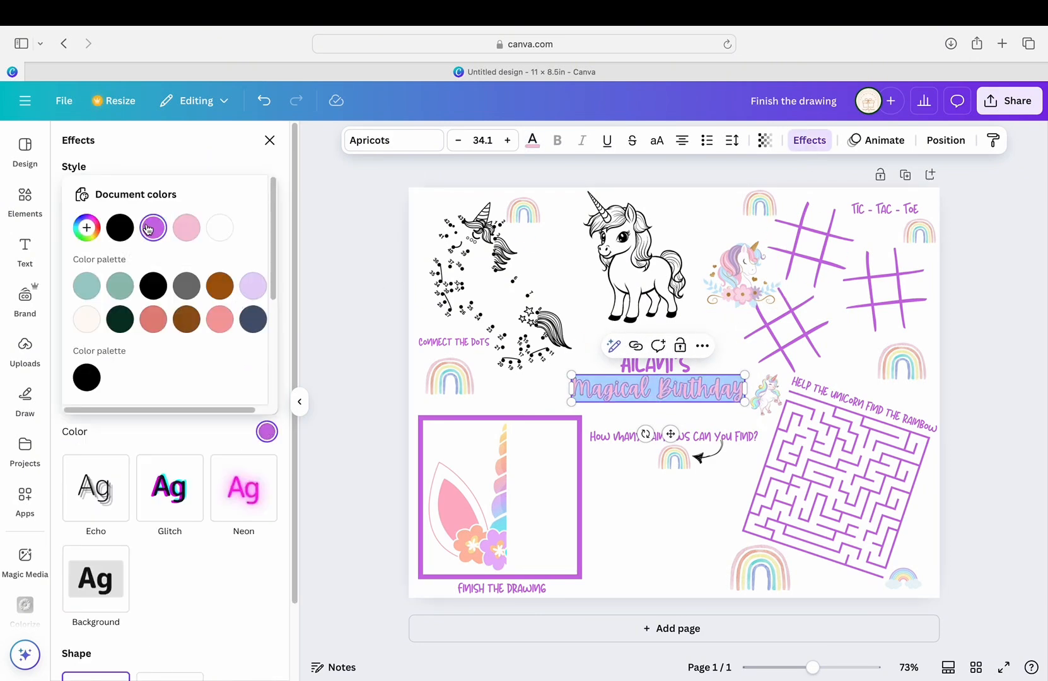
click(641, 495)
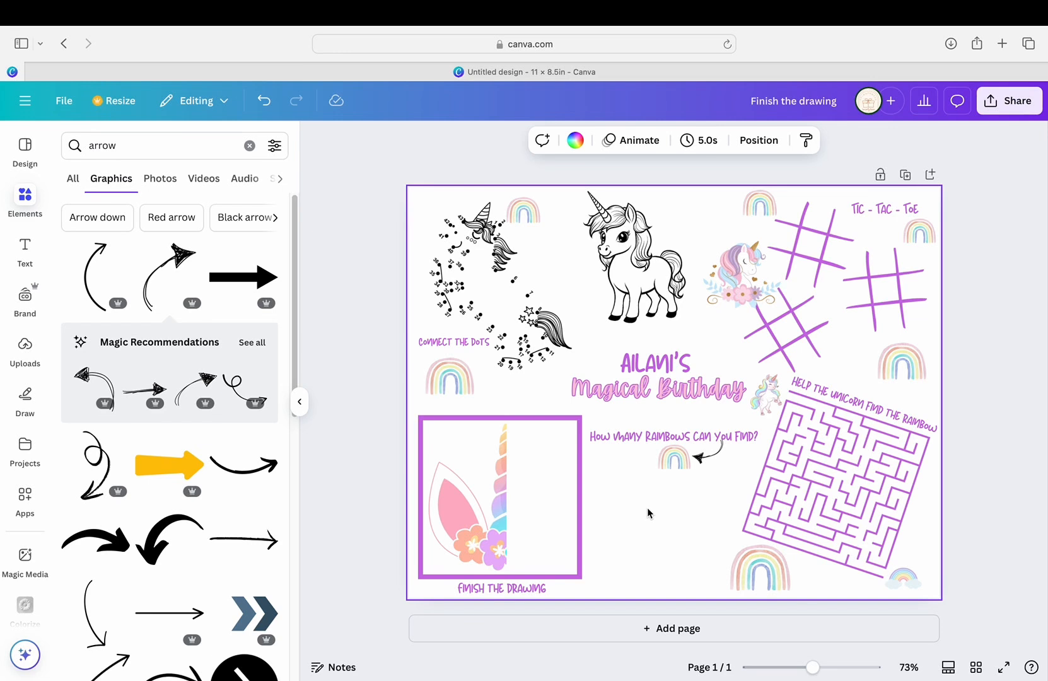
Duplicate the child's name title below "Magical Birthday", reword the copy as "ACTIVITY SHEET" and reduce it to a small subtitle.
click(659, 367)
drag(677, 422, 674, 459)
text(CTIVITY SHEET)
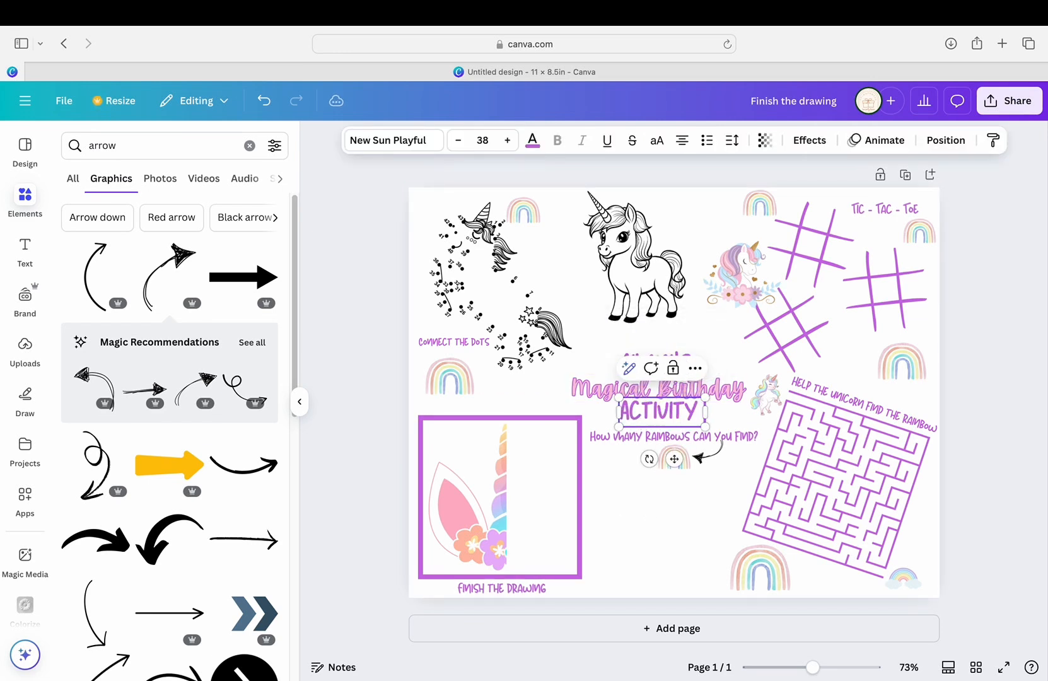
click(457, 140)
click(457, 140)
click(457, 140)
click(630, 510)
drag(654, 408, 654, 413)
click(640, 521)
Enlarge the black-and-white coloring unicorn slightly and position it above the birthday title.
click(639, 289)
drag(579, 330, 566, 349)
drag(651, 277, 652, 276)
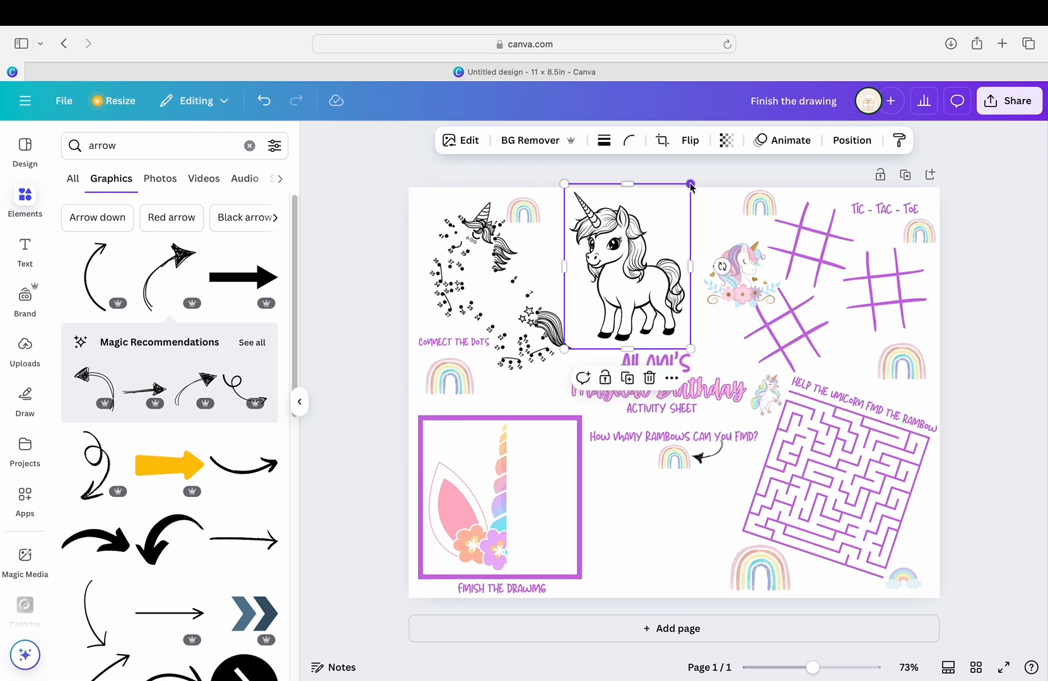
Shrink the floral unicorn, move it below the "Connect the dots" label and place the neighboring rainbow to its right.
click(748, 277)
drag(782, 239, 760, 257)
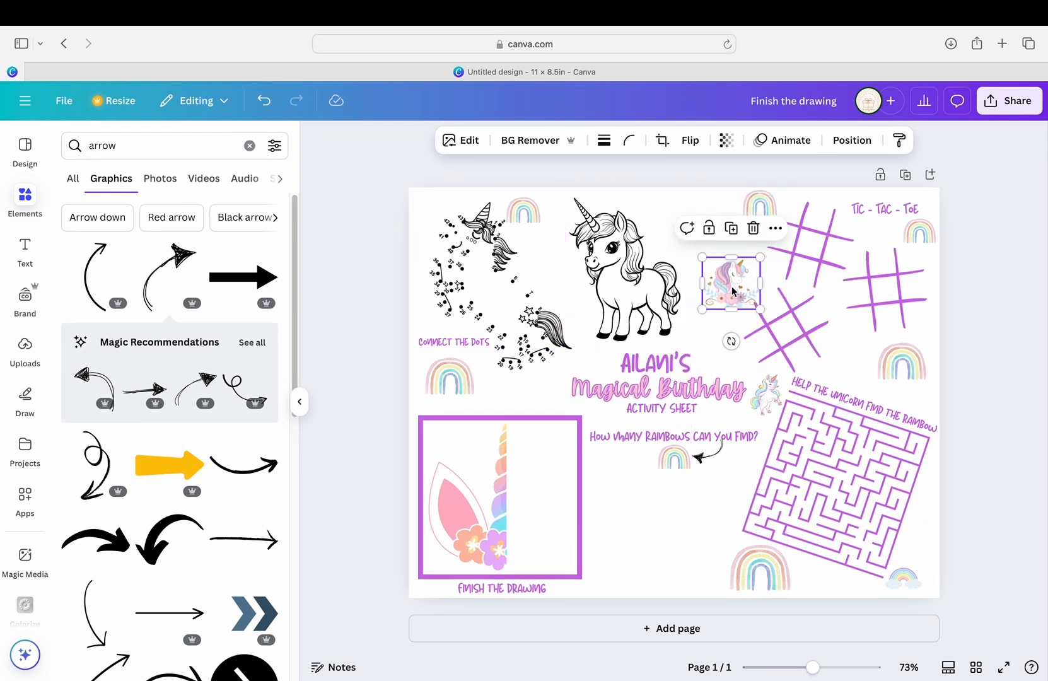
drag(448, 378, 679, 486)
drag(732, 284, 493, 354)
click(623, 477)
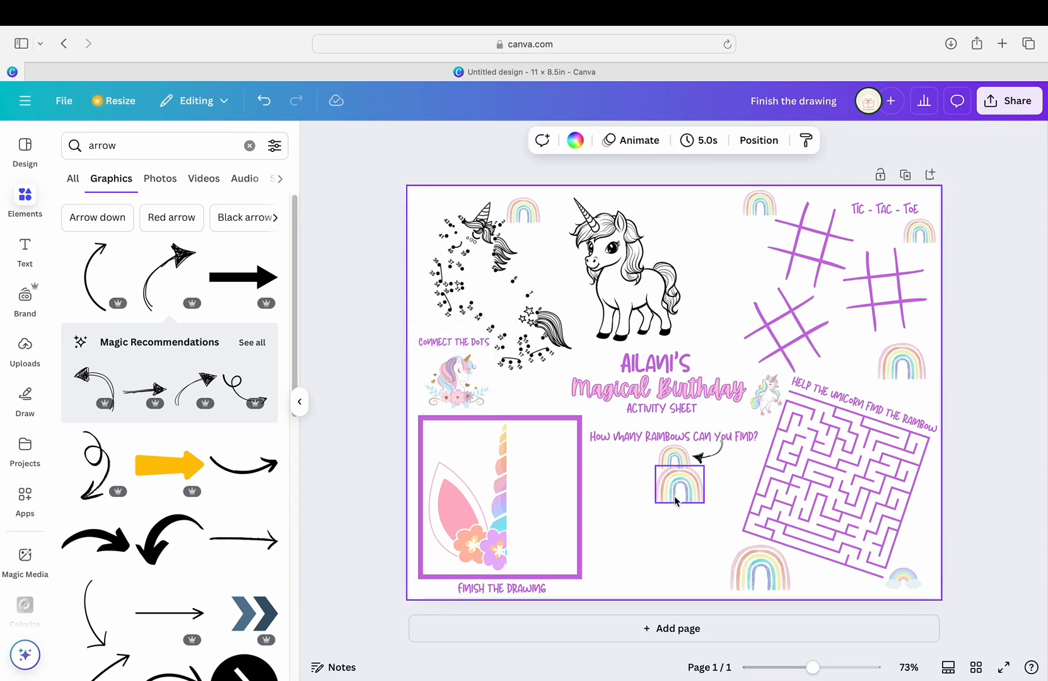
click(677, 496)
drag(681, 482, 519, 392)
click(659, 558)
Clear the arrow search and search the elements library for "unicorn".
click(26, 200)
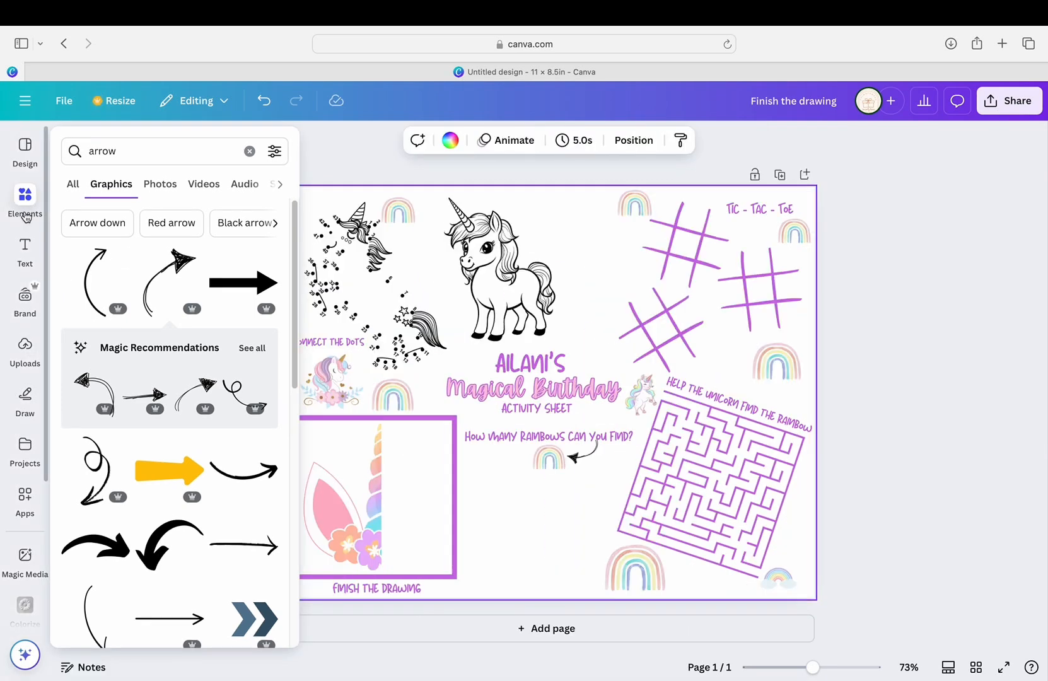
click(249, 151)
click(263, 223)
scroll(170, 378, down, 3)
scroll(171, 378, up, 3)
click(68, 146)
click(87, 146)
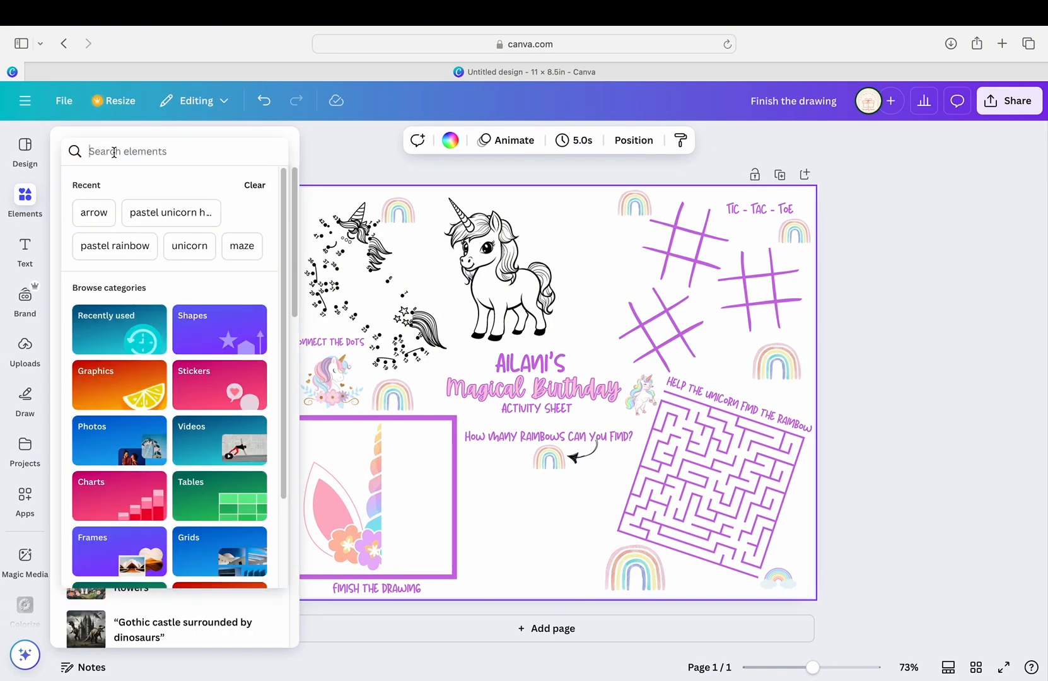
text(unicorn)
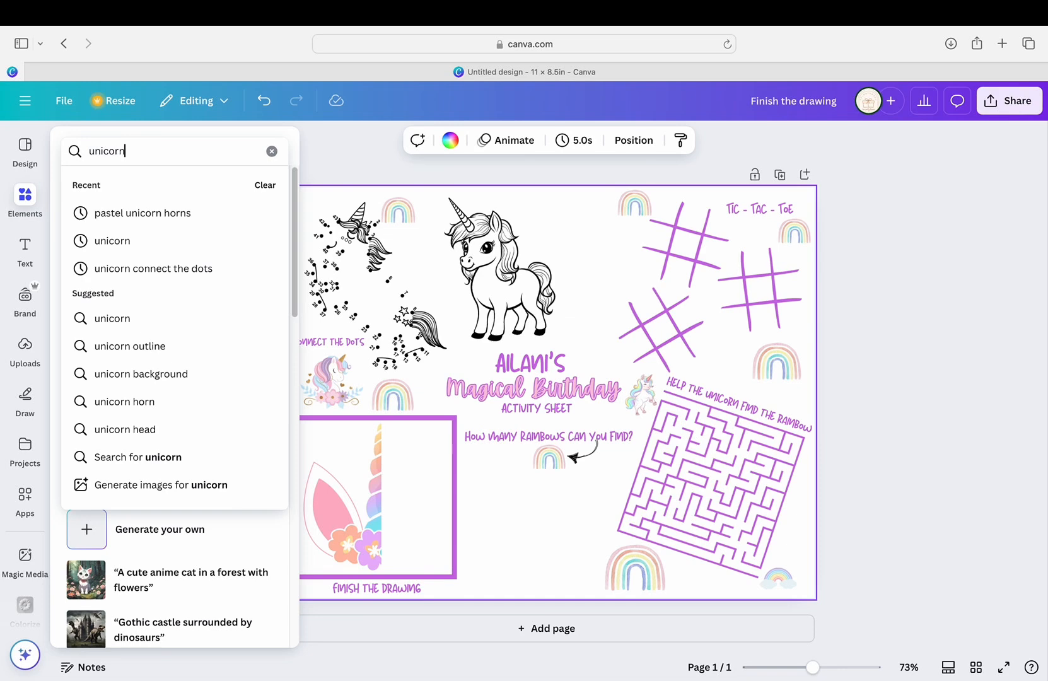
key(Return)
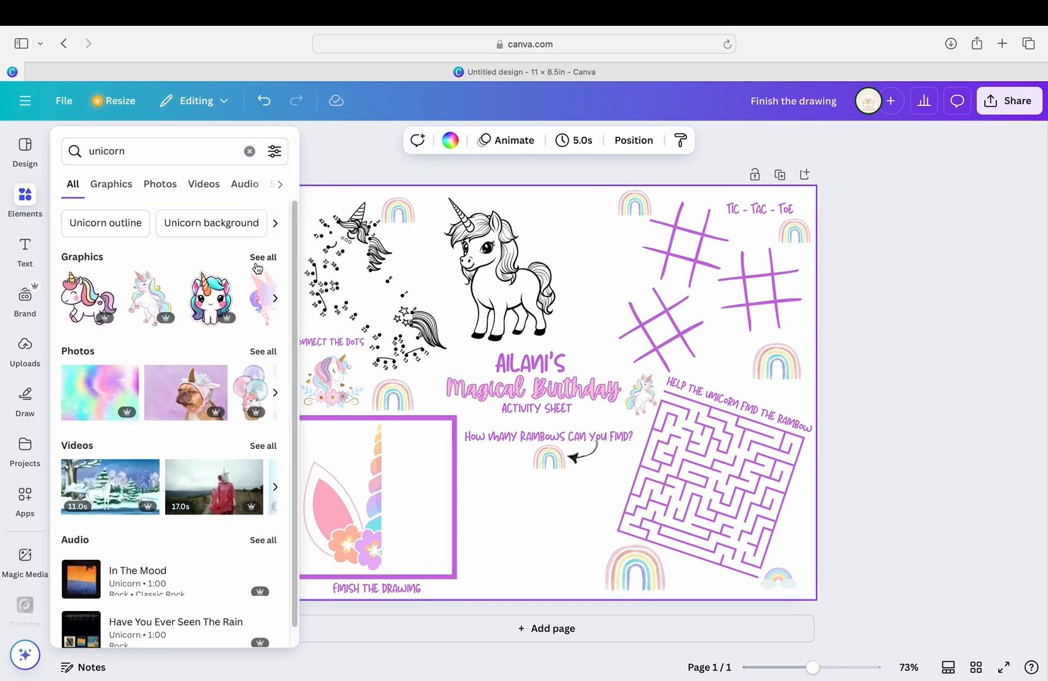
Extend the search to "unicorn coloring page", add the rainbow-with-clouds outline graphic to the sheet and shrink it.
click(142, 146)
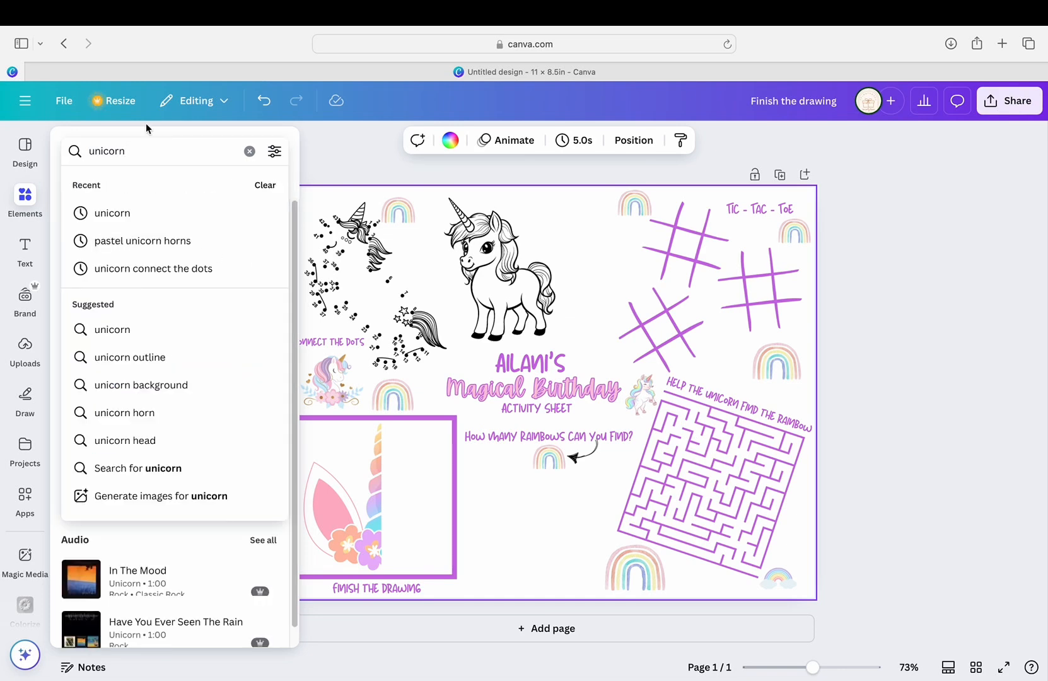
text(coloring page)
key(Return)
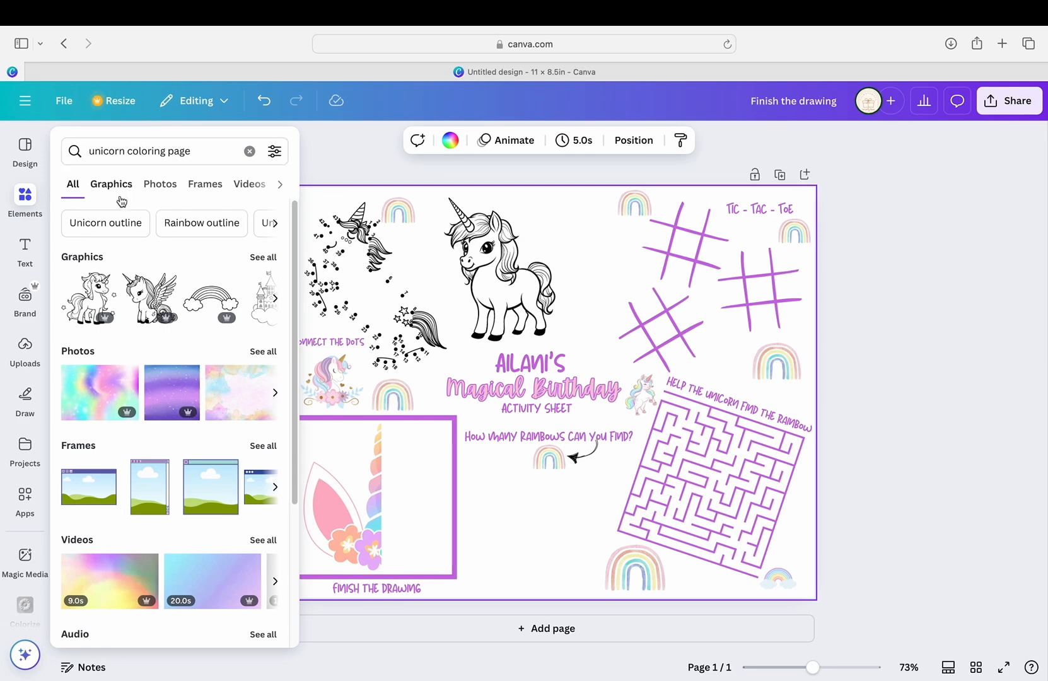
click(220, 297)
drag(652, 358, 571, 394)
Try to arrange the rainbow outline above the coloring unicorn, with the unicorn shifted down under it.
drag(518, 445, 509, 270)
drag(510, 313, 538, 333)
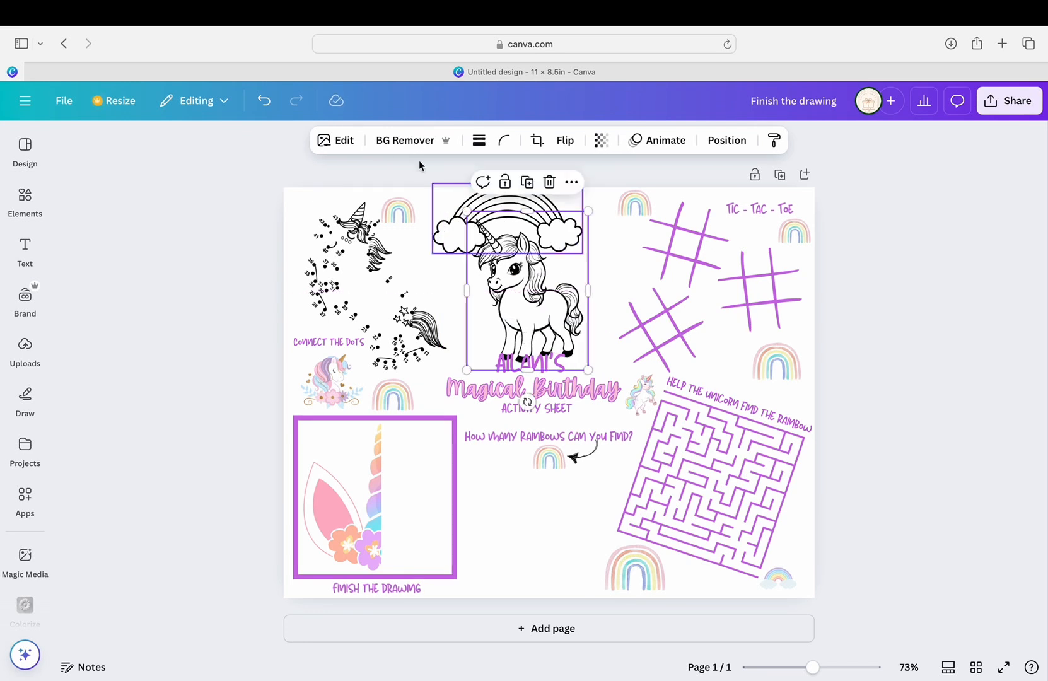
click(267, 107)
click(266, 107)
Place the rainbow outline in the empty area below the rainbow question and shift the coloring unicorn slightly to the right.
drag(456, 445, 492, 570)
drag(525, 282, 558, 285)
click(26, 199)
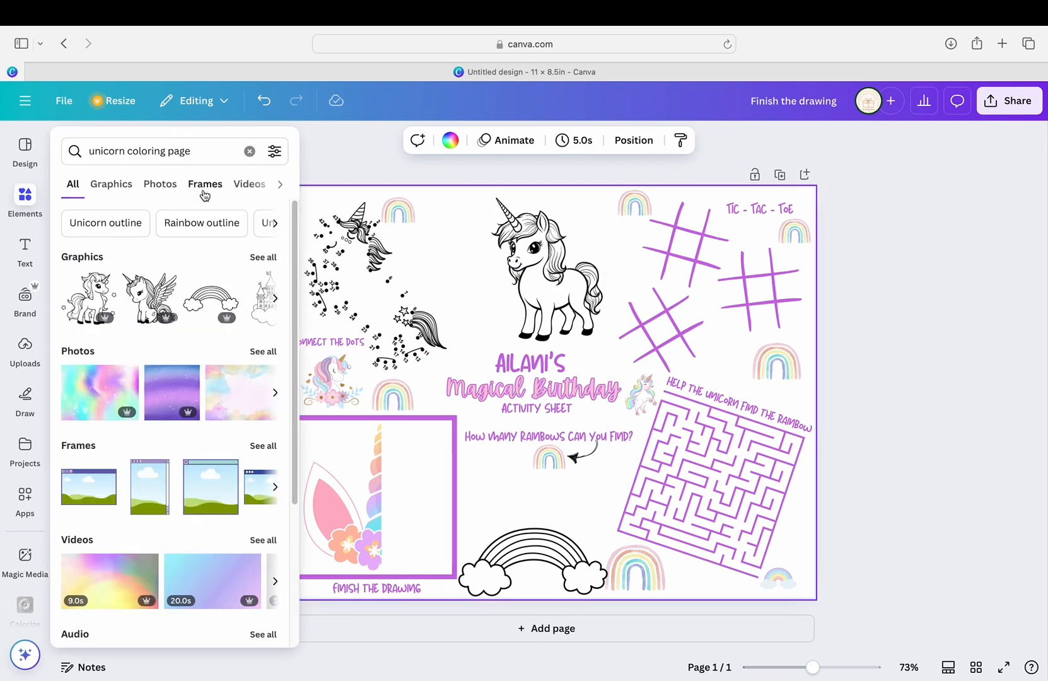
Open the "Sonic Activity Sheet" design from the recent designs on the home page.
click(1007, 43)
key(super+w)
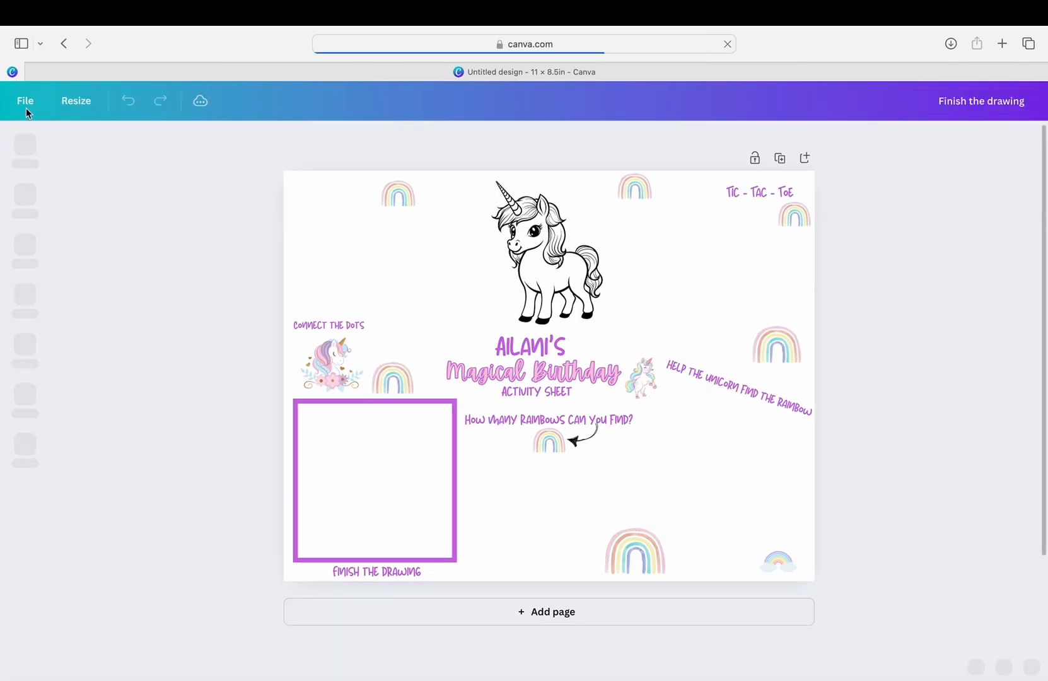
click(1026, 44)
click(538, 166)
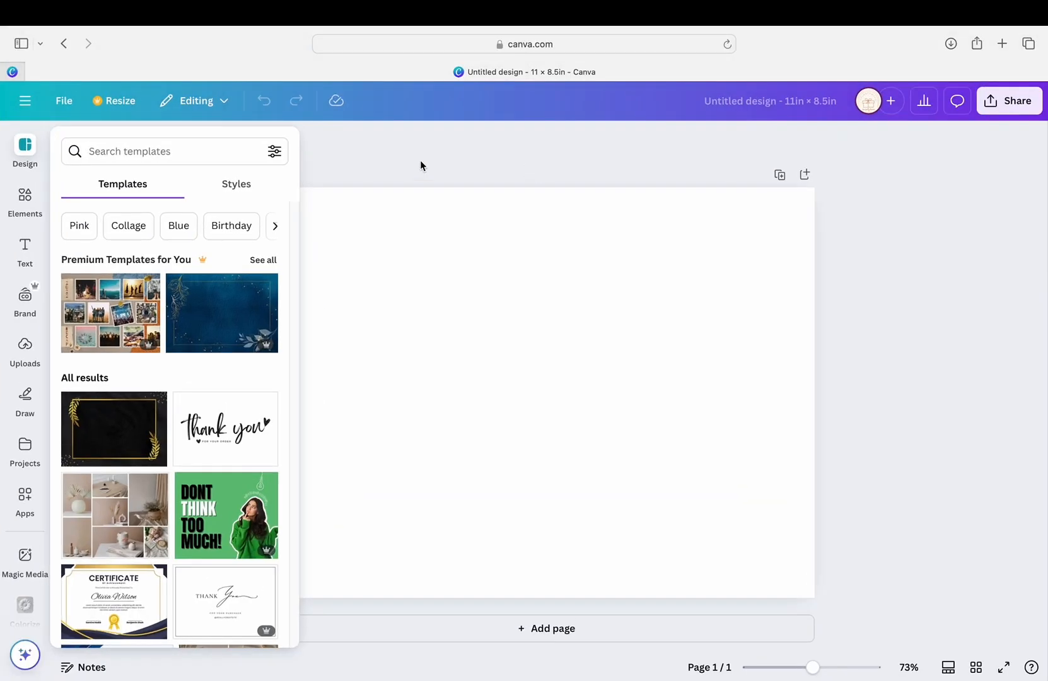
click(16, 108)
click(21, 108)
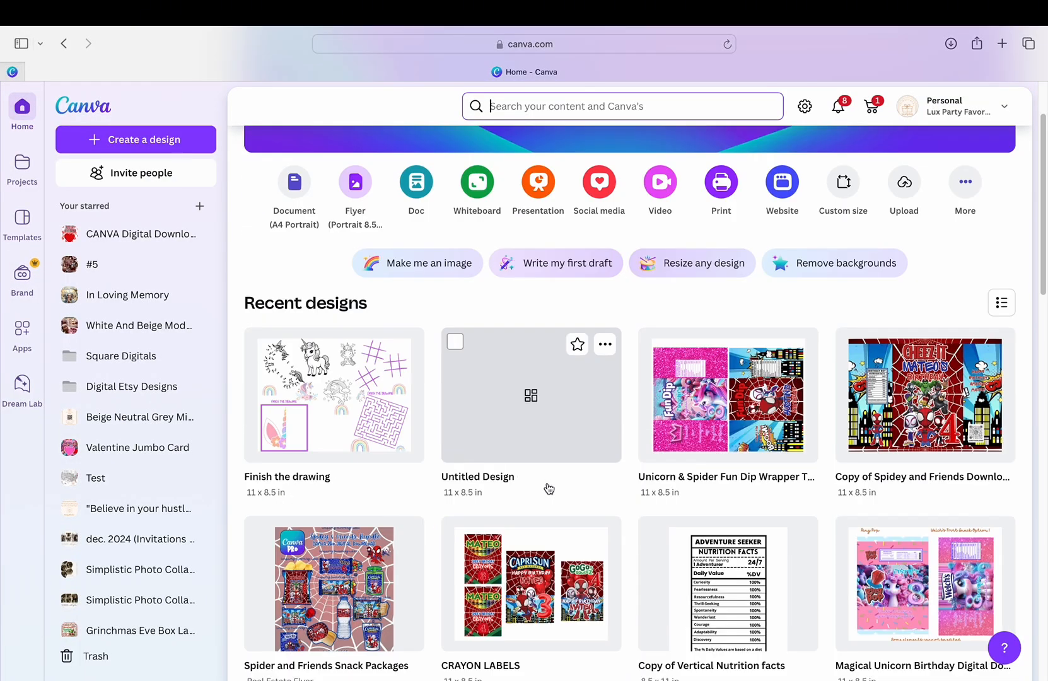
scroll(548, 488, down, 8)
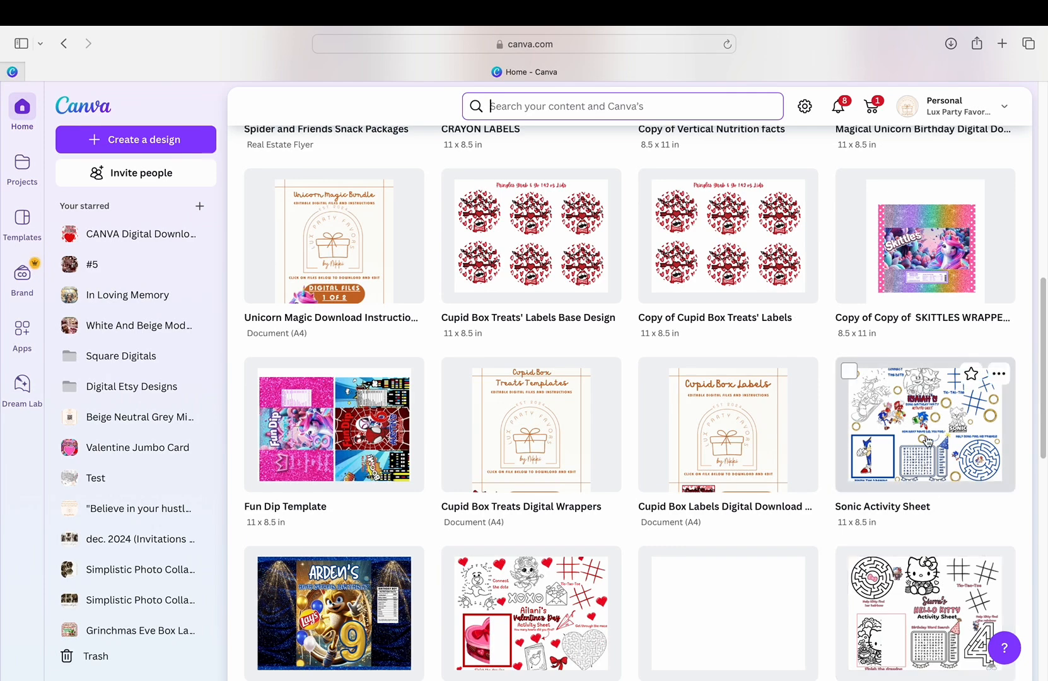
click(927, 441)
Copy the grouped word search from the Sonic Activity Sheet and return to the "Finish the drawing" design.
click(614, 501)
right_click(604, 504)
key(Escape)
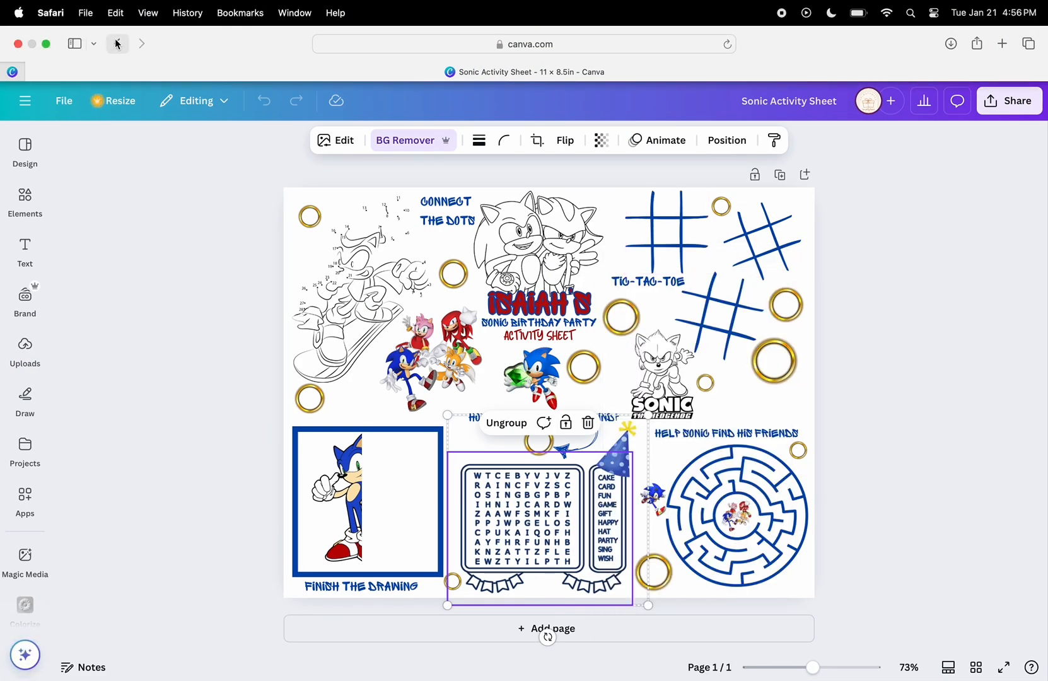
click(47, 44)
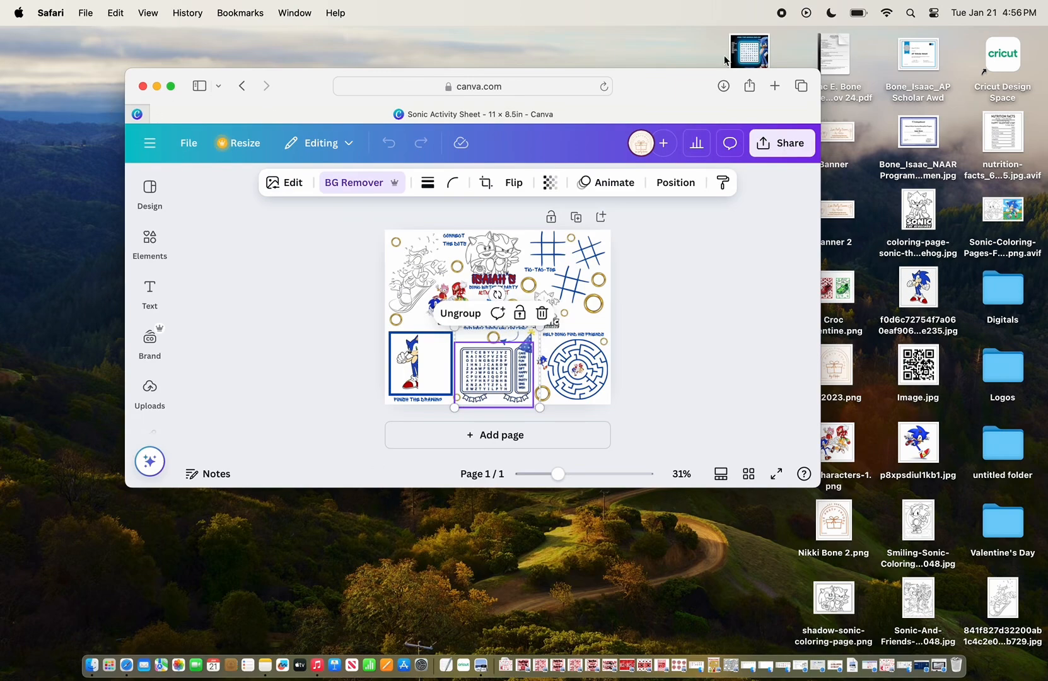
click(140, 115)
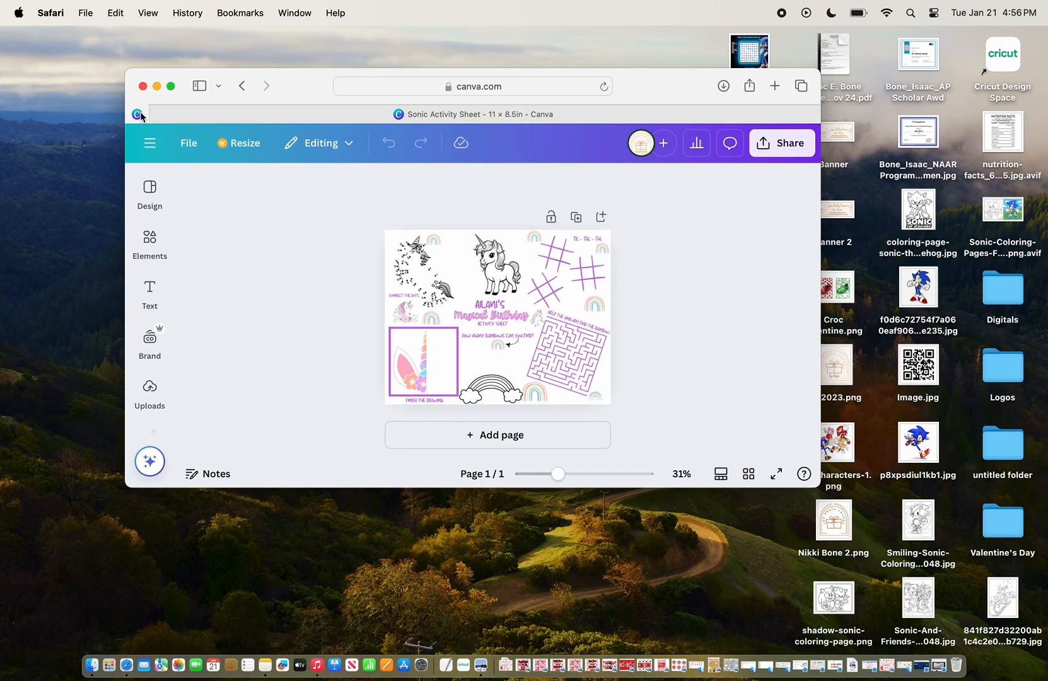
click(173, 85)
Move the rainbow outline up beside the coloring unicorn and paste the copied word search below the rainbow question.
drag(539, 559, 447, 252)
right_click(493, 519)
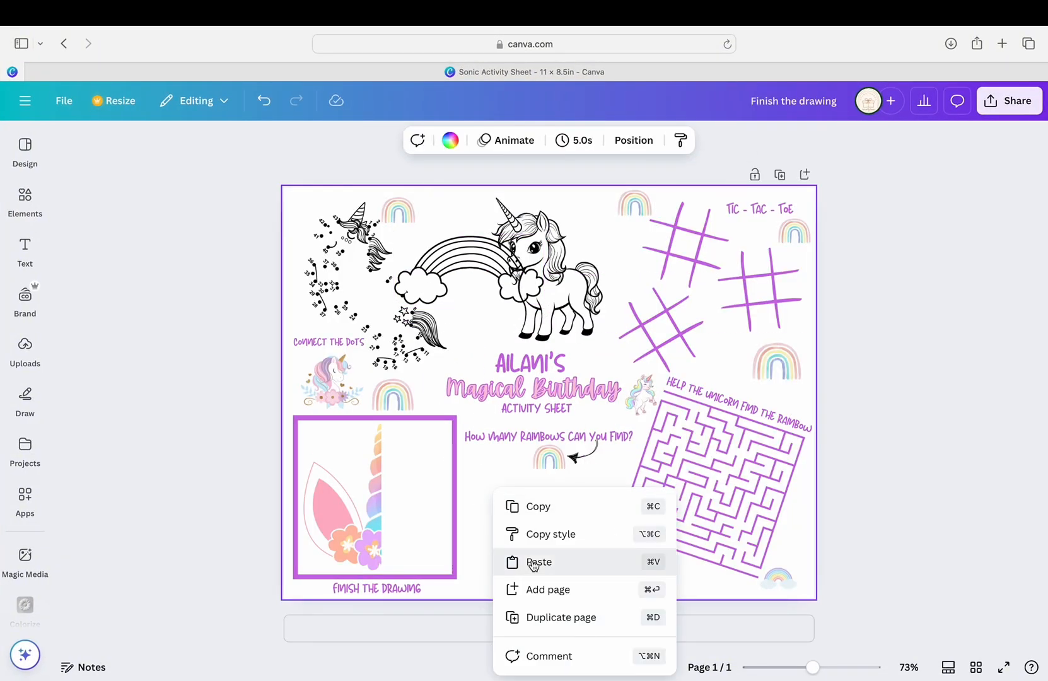
click(533, 563)
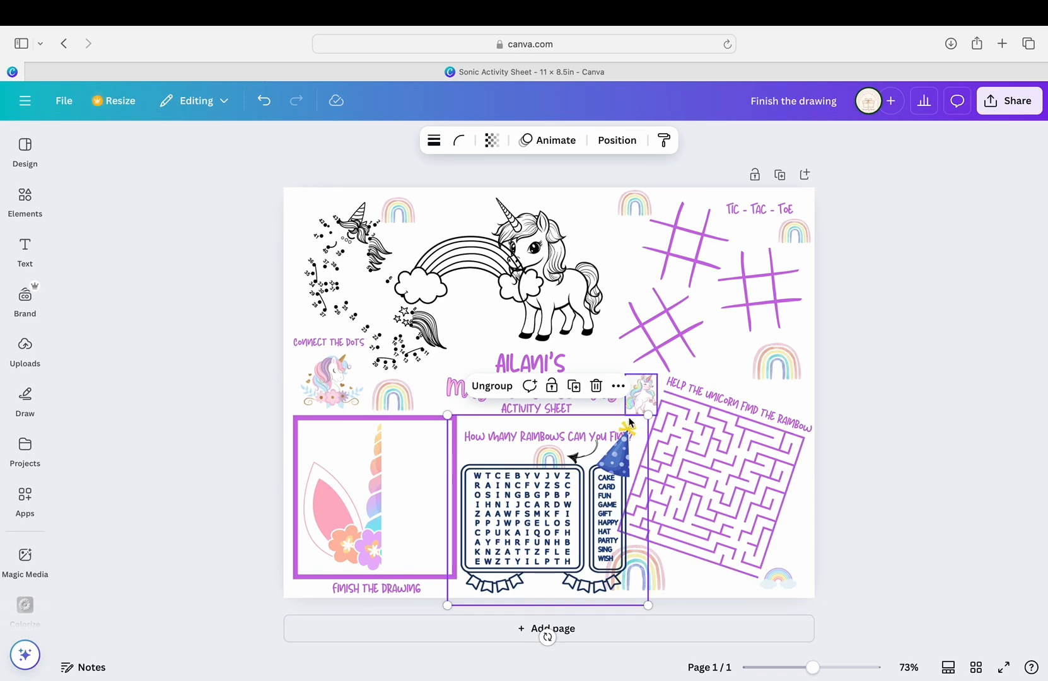
Ungroup the pasted word search and delete its blue party hat.
click(492, 386)
click(628, 451)
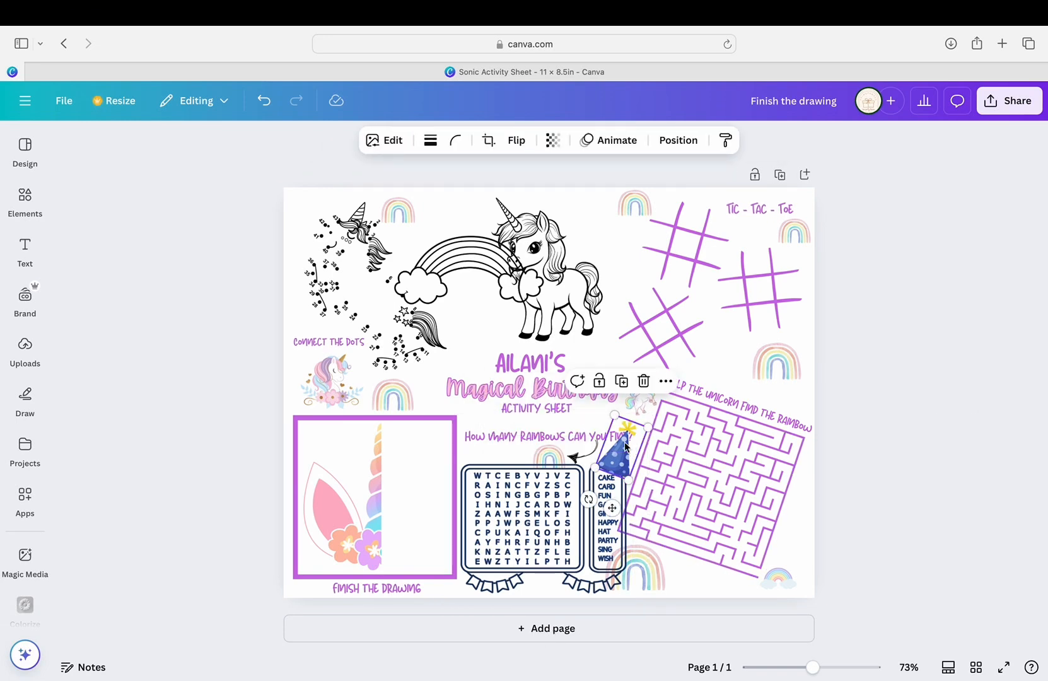
key(Delete)
Try to recolor the word search's outline shadow by pasting a copied color code.
click(602, 482)
click(352, 143)
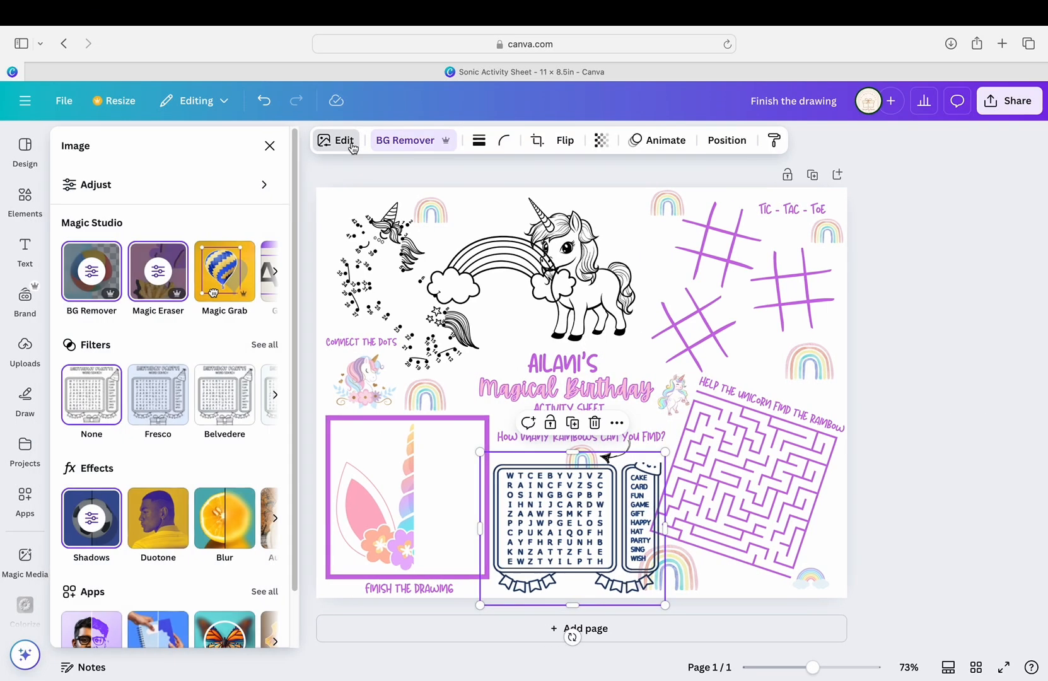
click(86, 508)
click(268, 605)
right_click(364, 564)
click(400, 491)
click(927, 371)
Copy the purple color code #CB6CE6 from the lower tic-tac-toe grid.
click(656, 328)
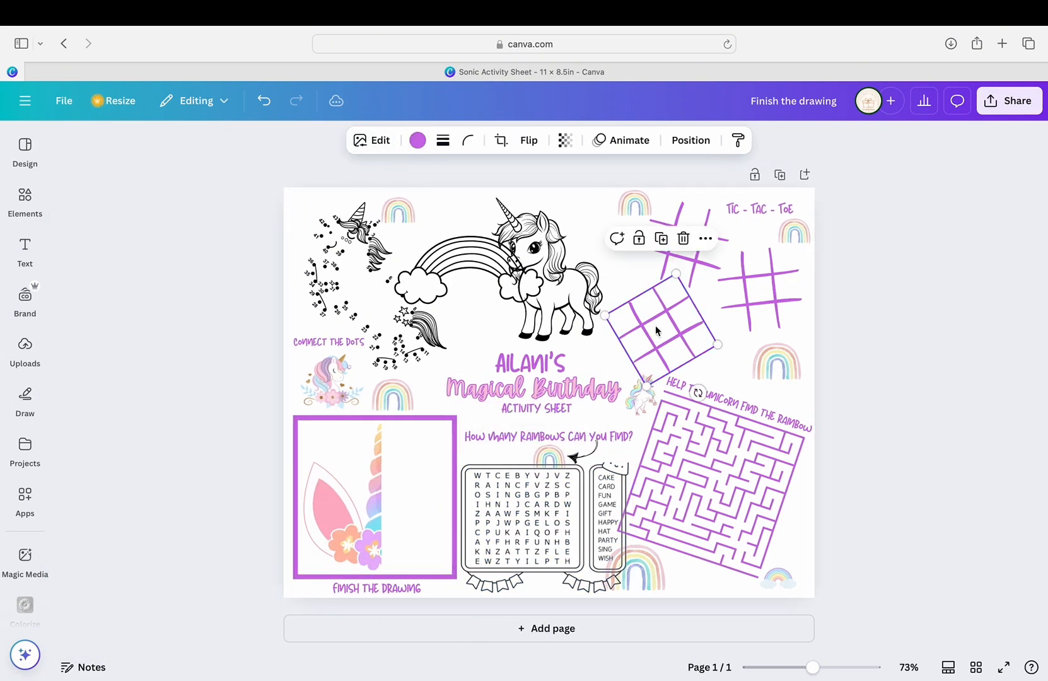
click(418, 140)
click(77, 249)
right_click(120, 392)
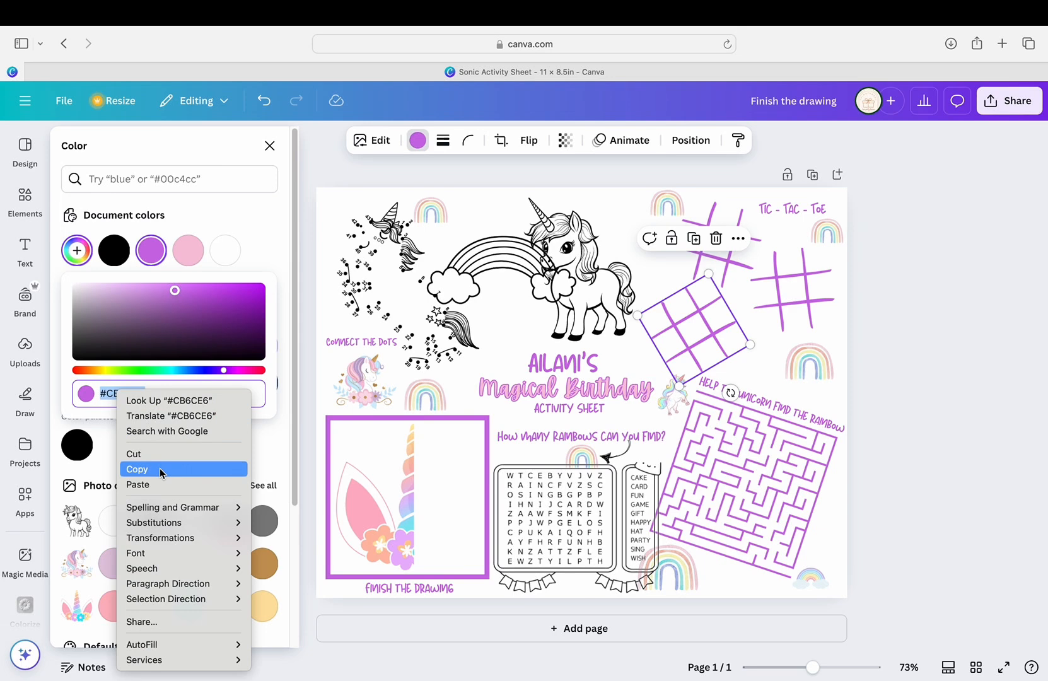
click(159, 468)
Set the word search's outline shadow color to #CB6CE6.
click(570, 521)
click(336, 140)
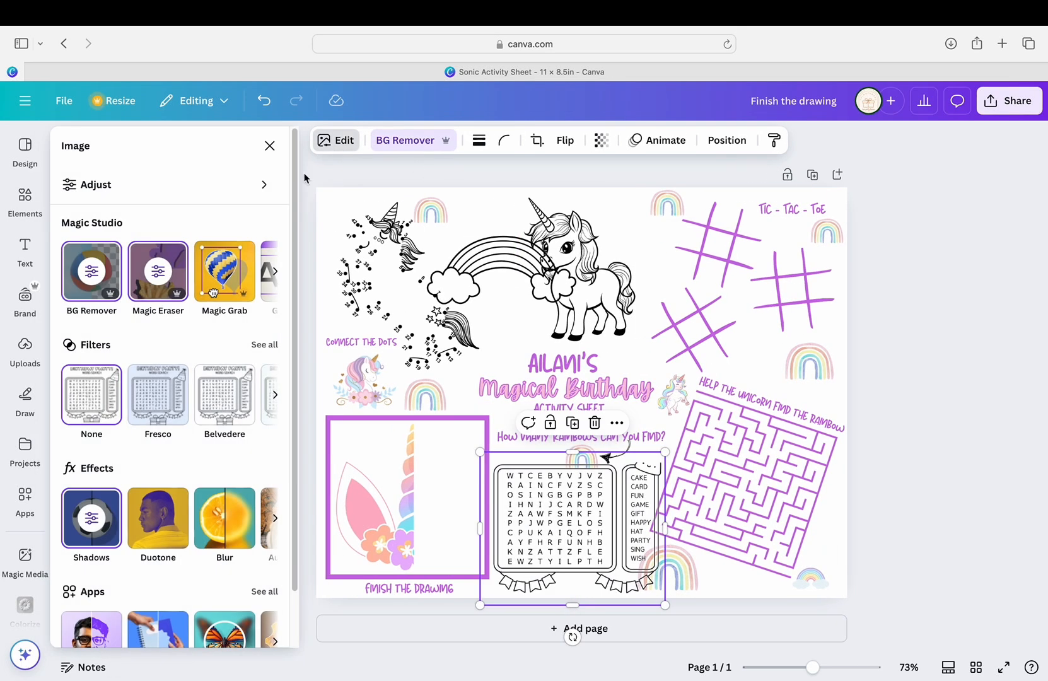
click(98, 518)
click(260, 605)
right_click(367, 562)
click(391, 490)
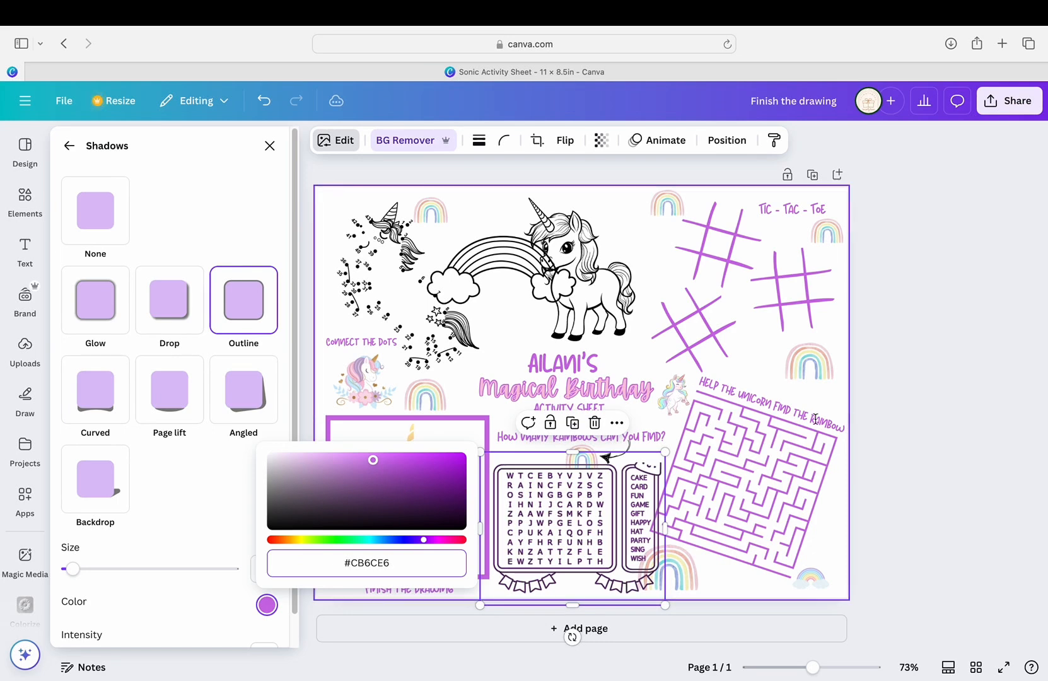
click(948, 420)
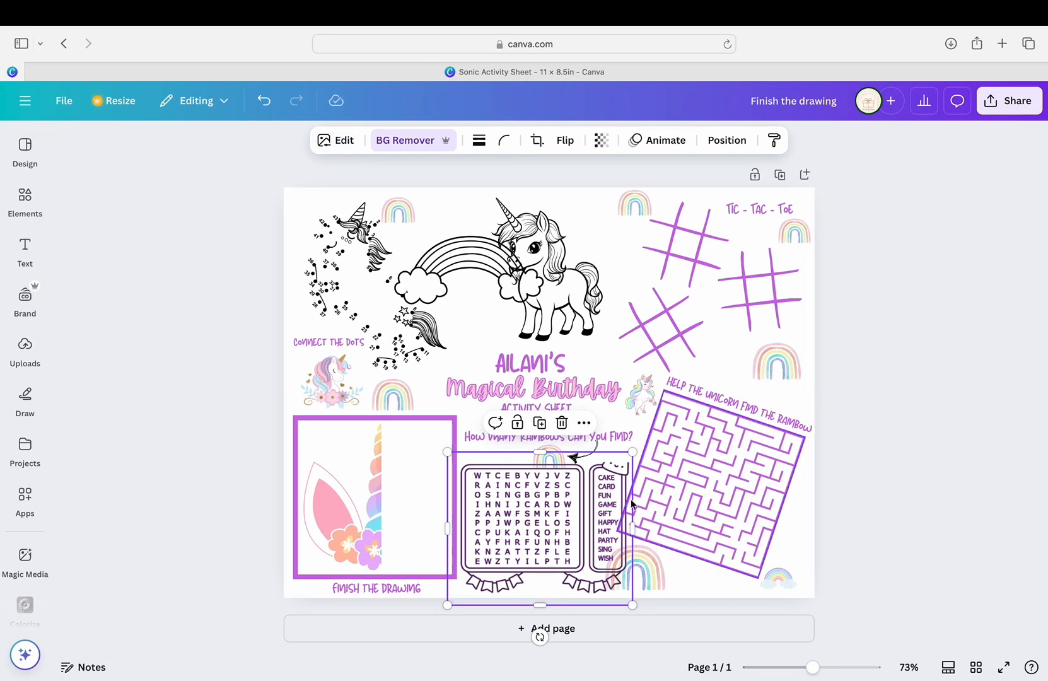
Shrink the word search beneath the rainbow question, shifting the large rainbow beside it and adjusting the small rainbow and question.
drag(632, 452, 612, 469)
click(630, 571)
drag(606, 592, 660, 574)
drag(546, 528, 555, 525)
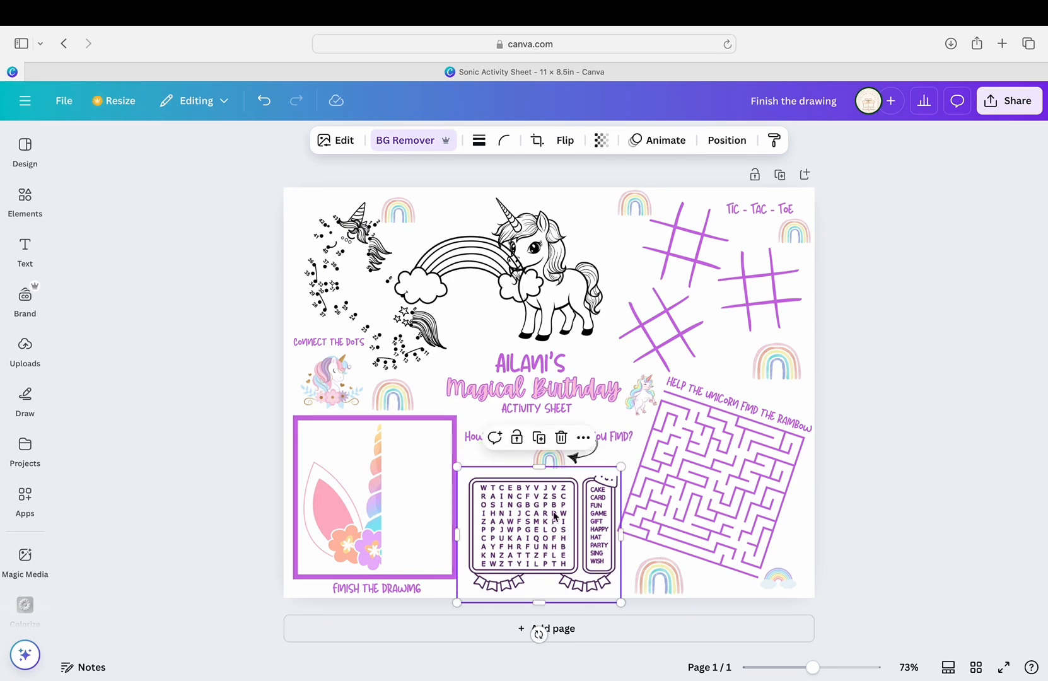
click(627, 456)
drag(579, 435, 555, 456)
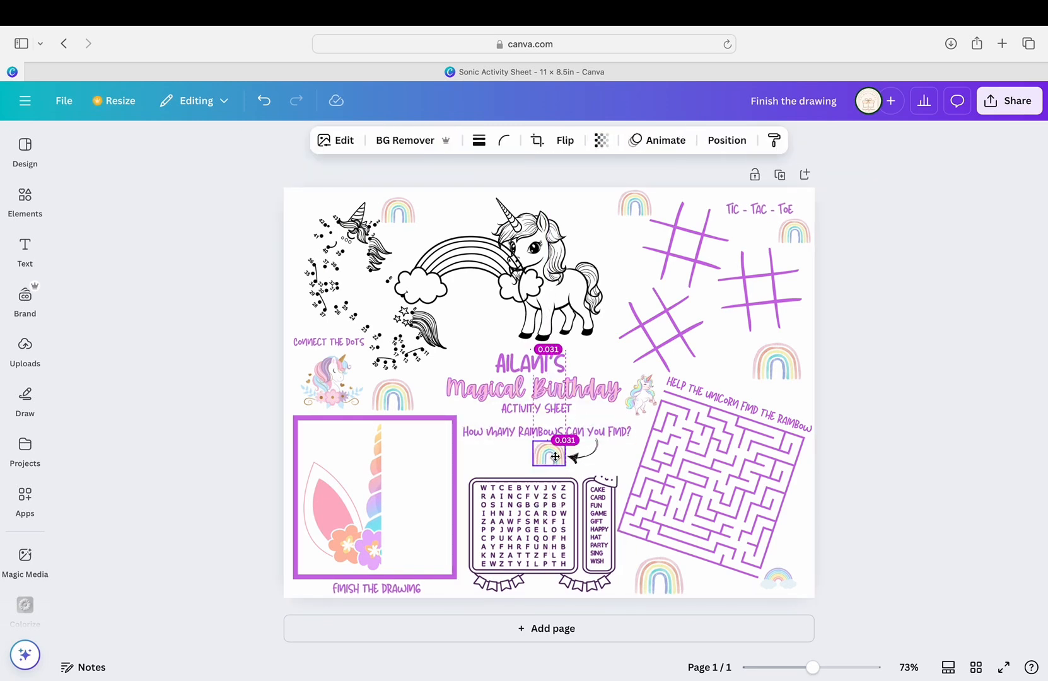
Recolor the curved arrow pink and give it a #CB6CE6 outline shadow with a size of about 42.
click(586, 461)
click(417, 140)
click(188, 250)
click(372, 140)
click(92, 534)
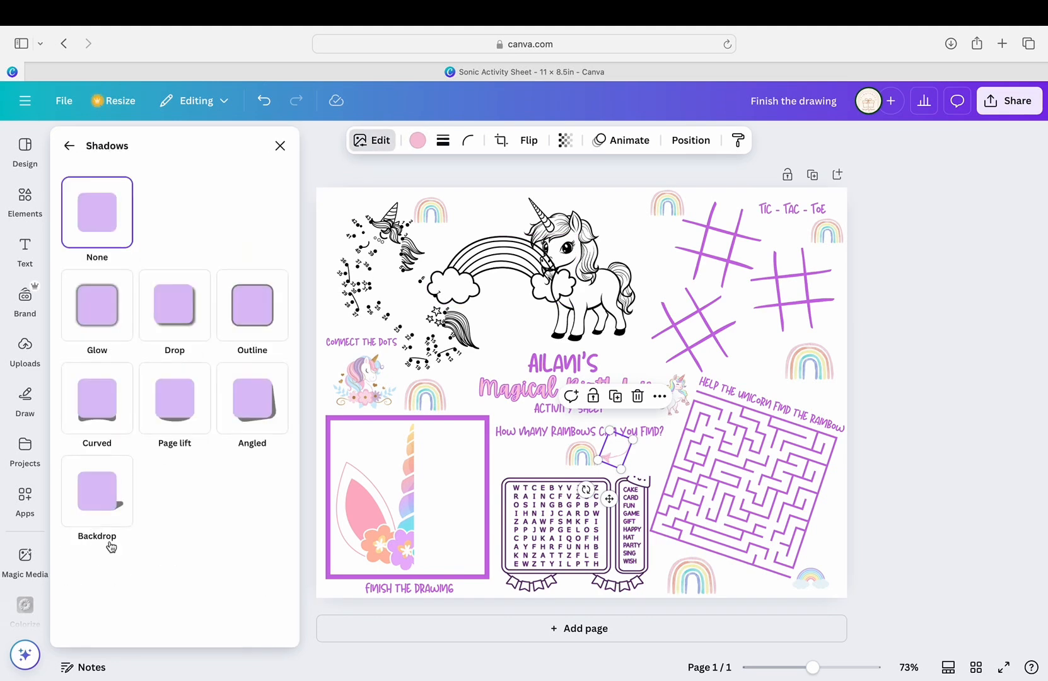
click(257, 310)
click(265, 604)
right_click(382, 561)
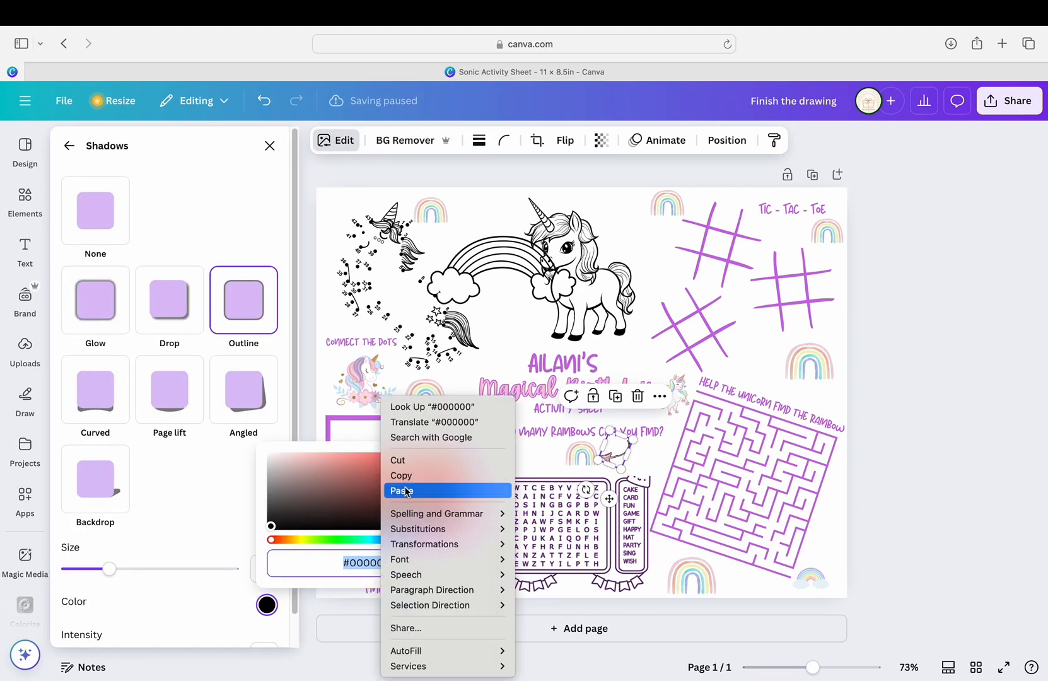
click(409, 491)
click(116, 569)
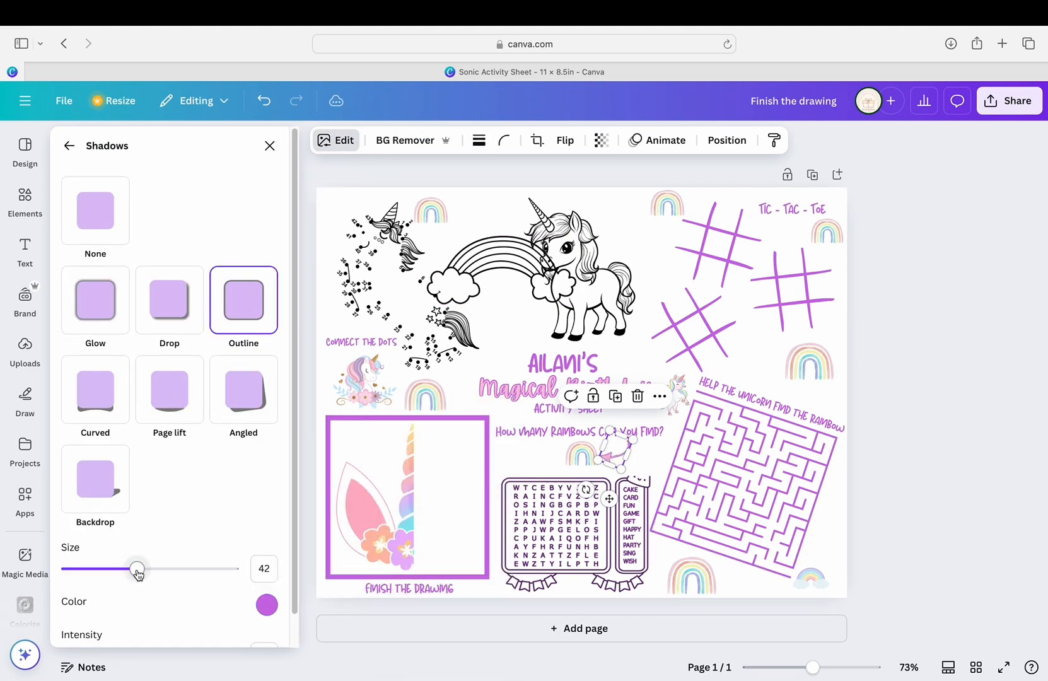
click(959, 417)
Search the graphics for "pink and purple birthday hat" and add the pink striped hat with curled ribbons.
click(31, 203)
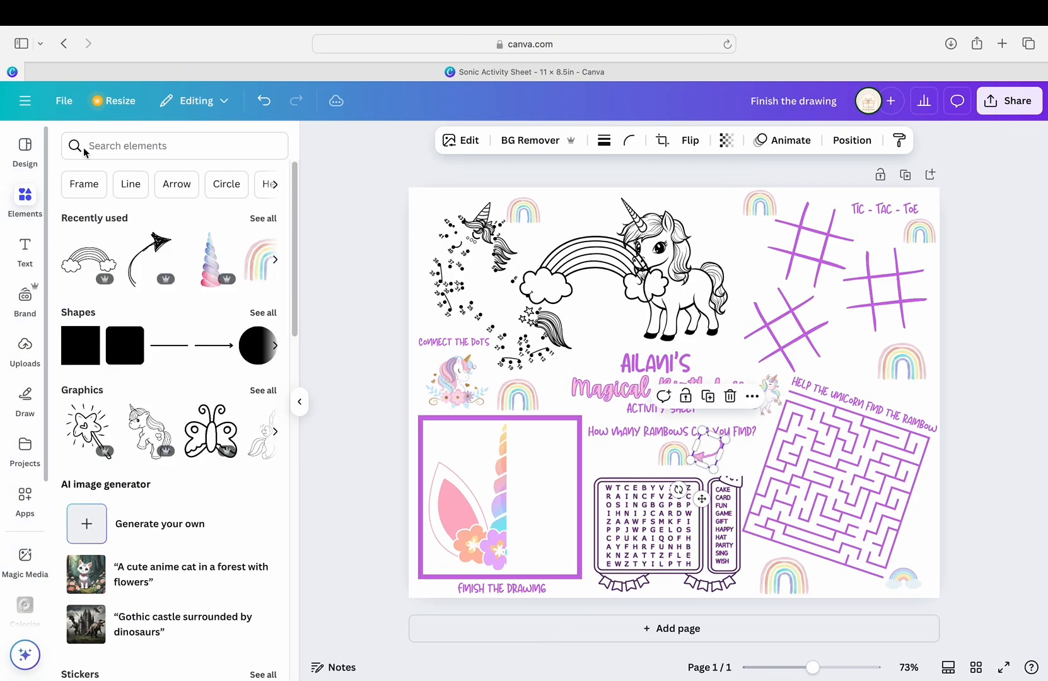
click(125, 145)
text(pink and )
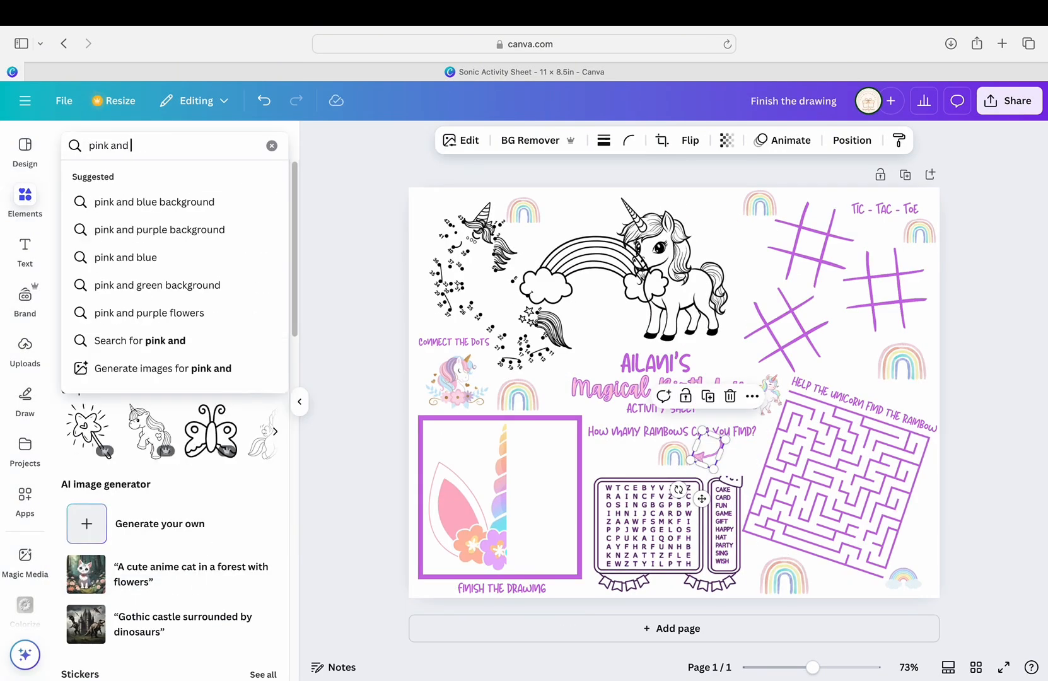
text(prurple birthday hat)
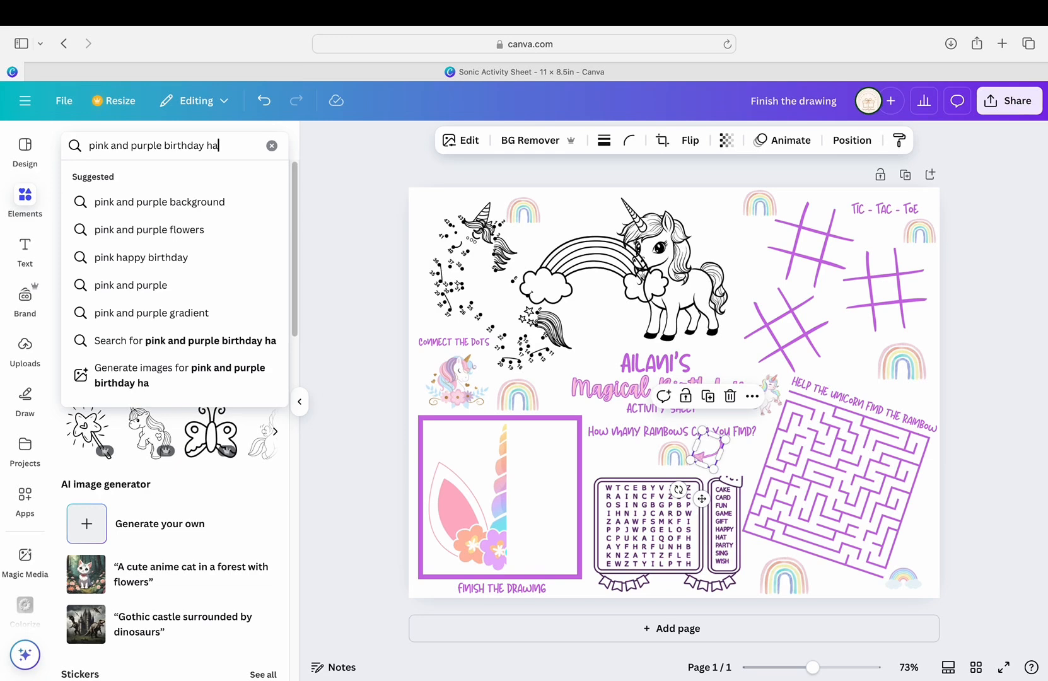
key(Return)
click(263, 252)
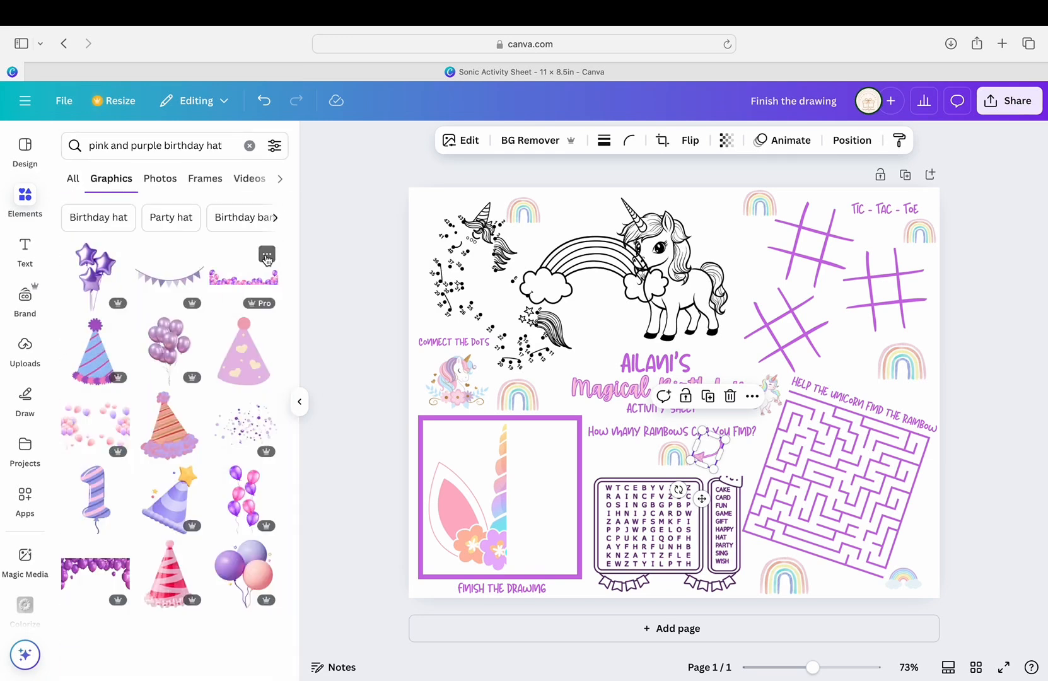
scroll(200, 449, down, 5)
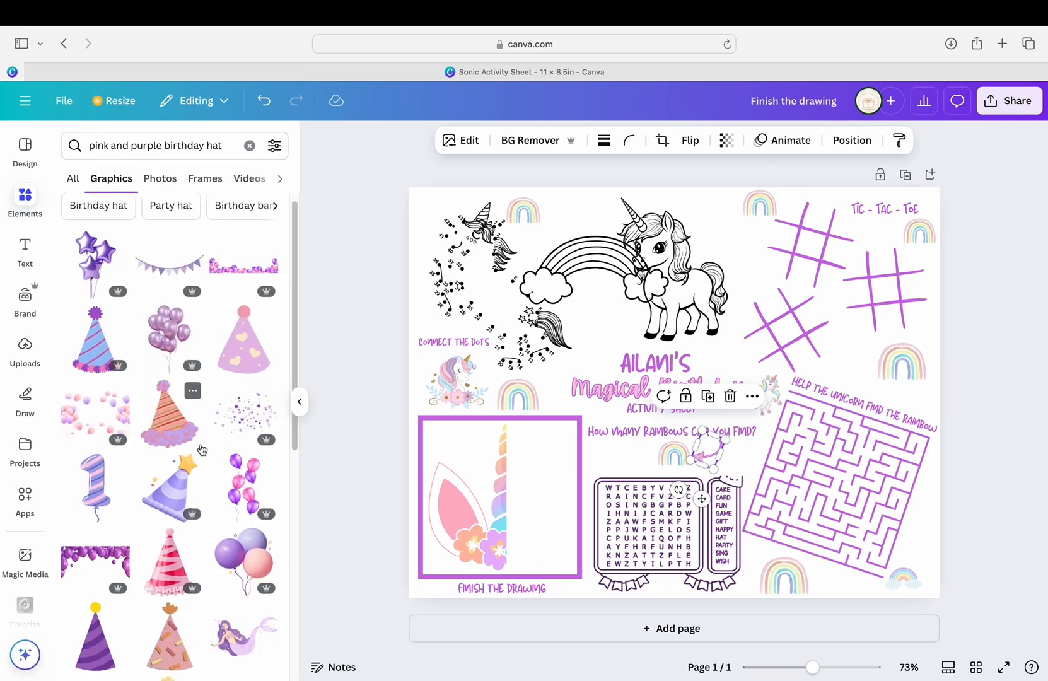
scroll(197, 441, down, 4)
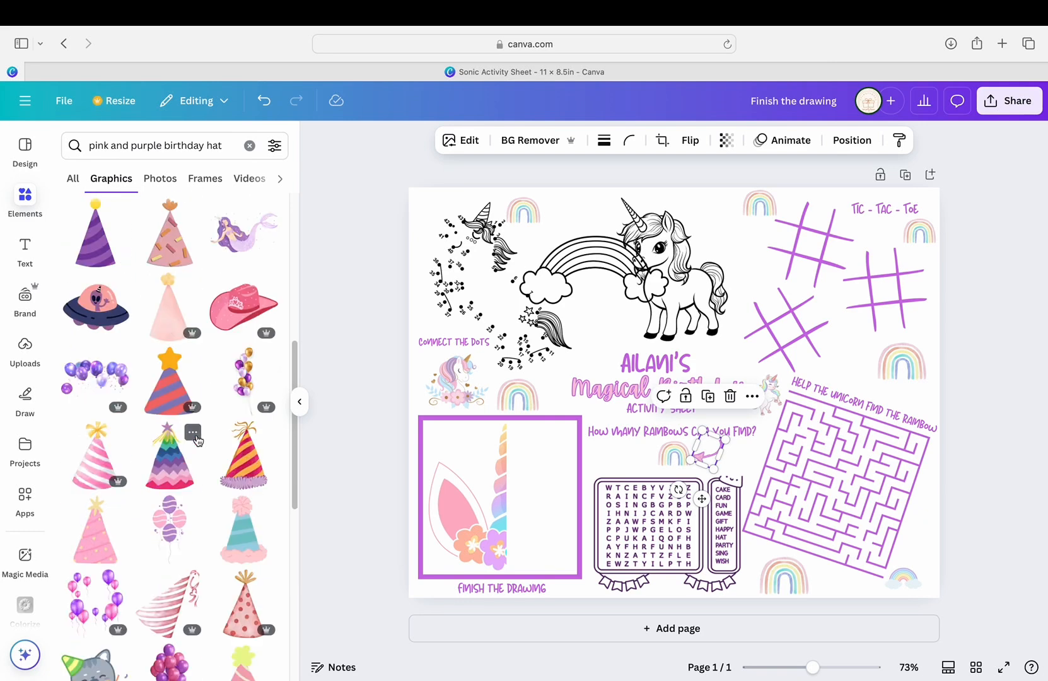
click(177, 492)
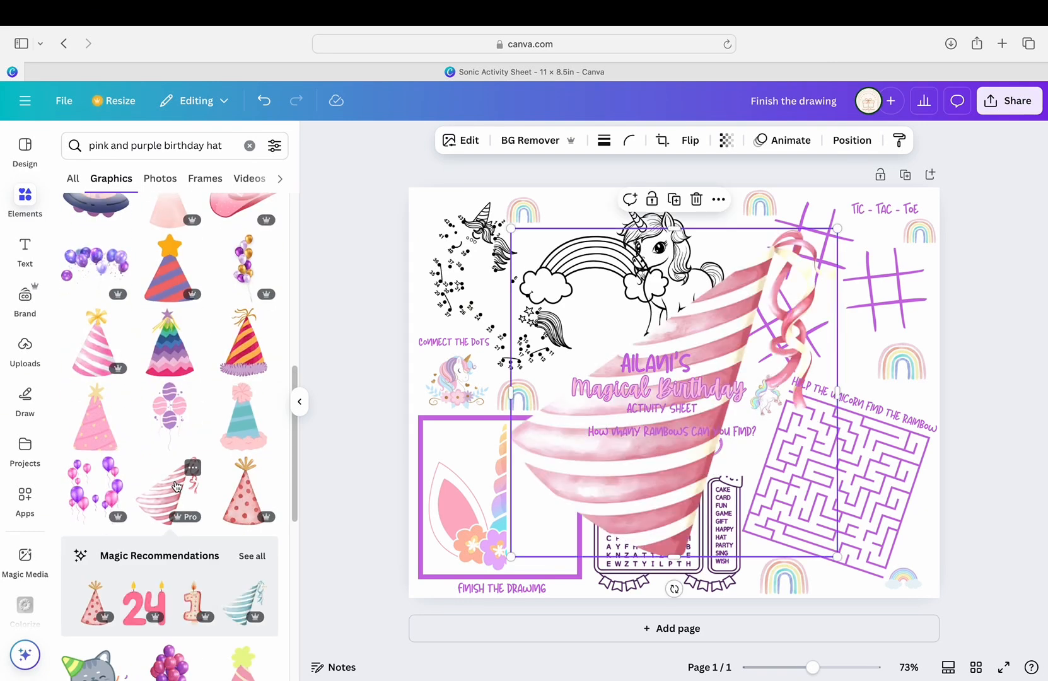
Scale down and tilt the striped birthday hat, placing it on the upper corner of the word list.
drag(838, 228, 597, 472)
drag(538, 510, 725, 457)
drag(788, 416, 764, 440)
drag(729, 535, 742, 534)
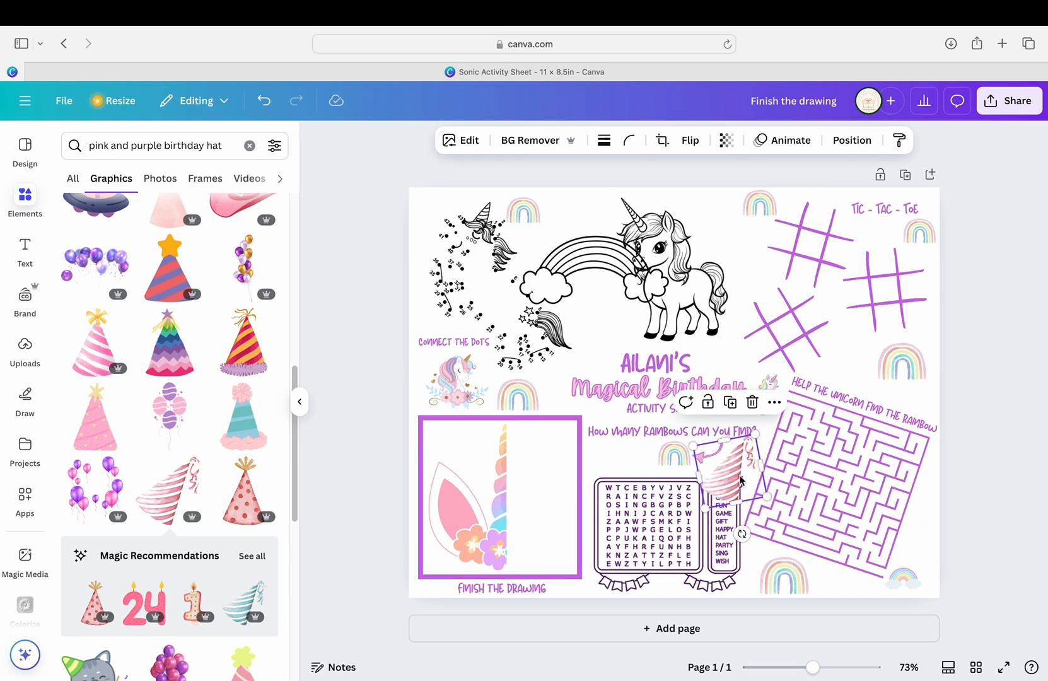
drag(754, 441, 745, 453)
drag(731, 483, 737, 473)
click(902, 465)
Give the birthday hat an outline shadow in #CB6CE6 with a size of about 74.
click(737, 466)
click(470, 140)
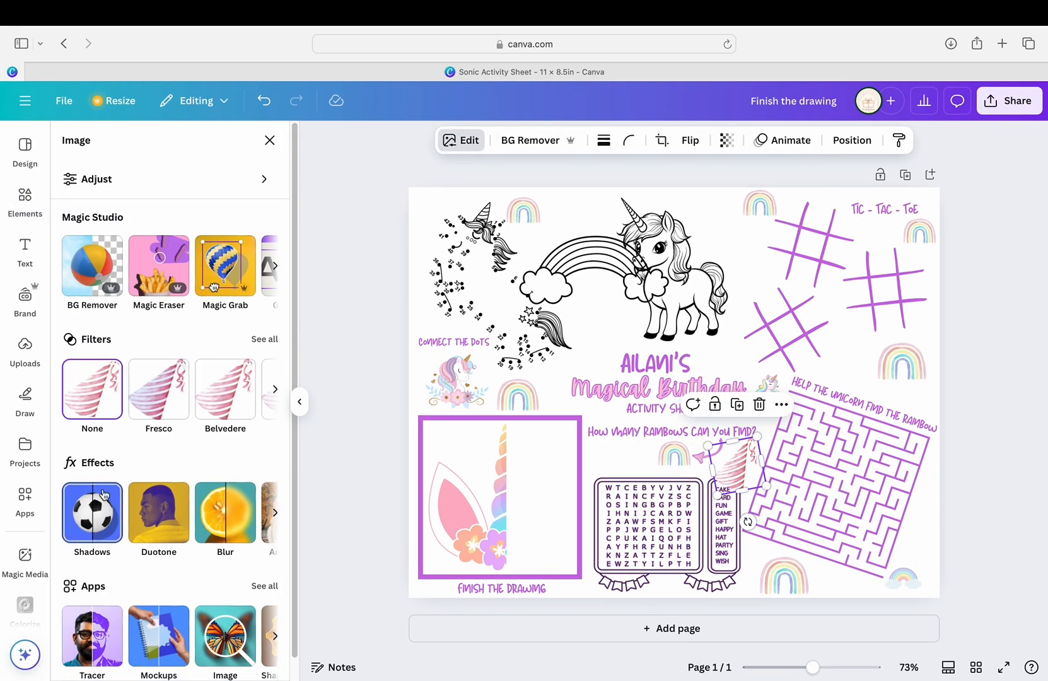
click(89, 501)
click(243, 293)
click(267, 598)
right_click(350, 548)
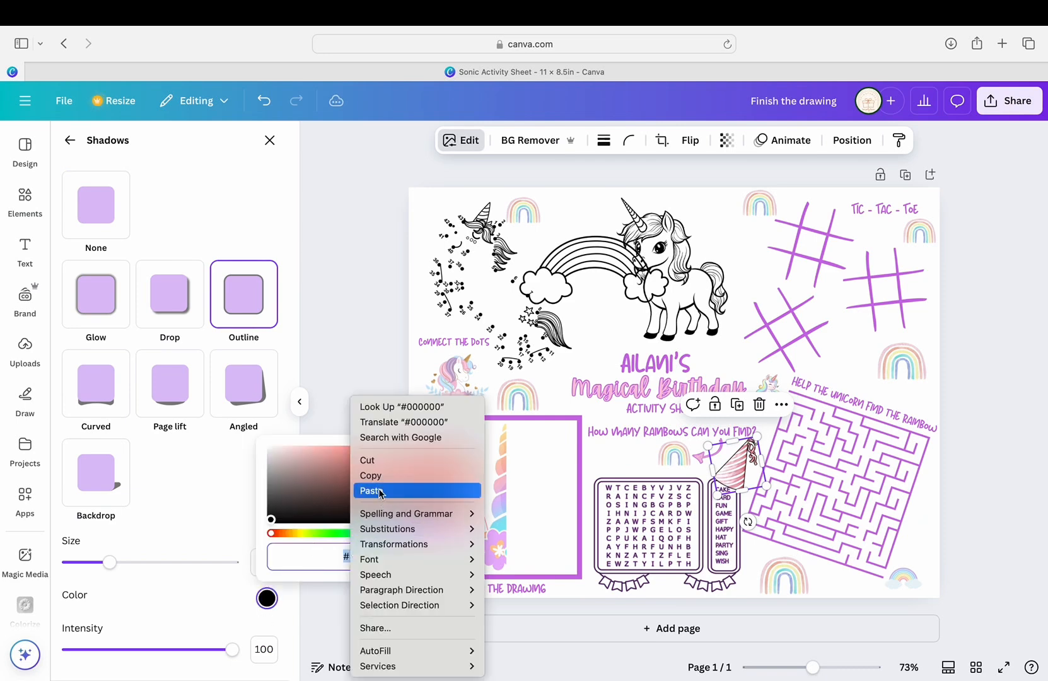
click(380, 492)
drag(114, 564, 149, 576)
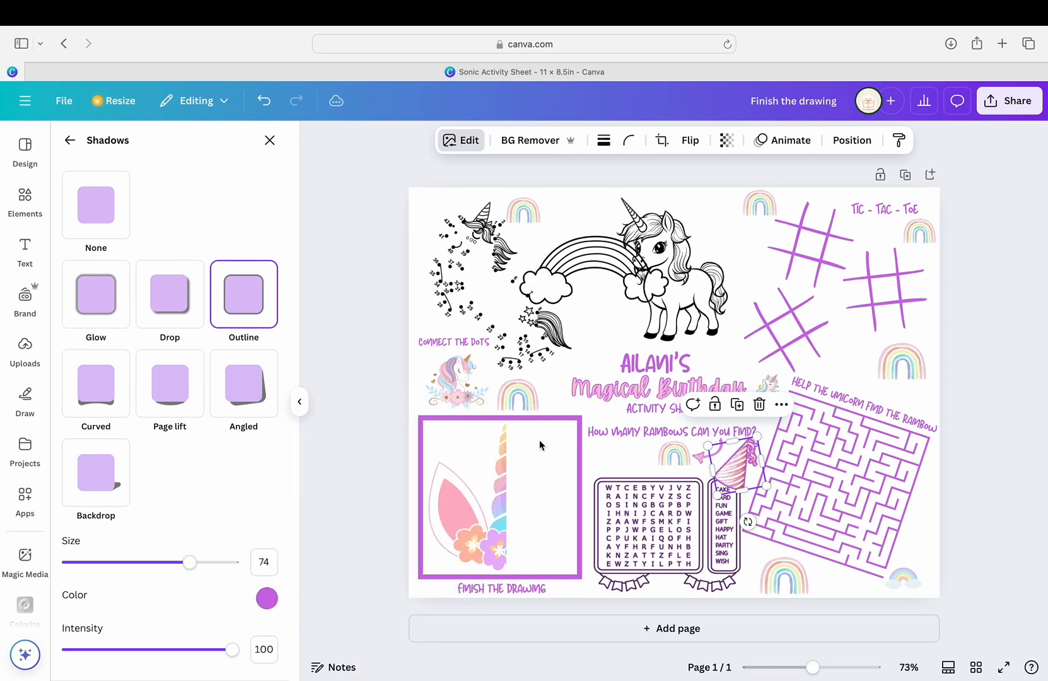
click(1042, 404)
Try to group the birthday hat with the word search, and undo the grouping and related moves.
click(1011, 295)
click(740, 477)
shift+click(629, 519)
click(629, 407)
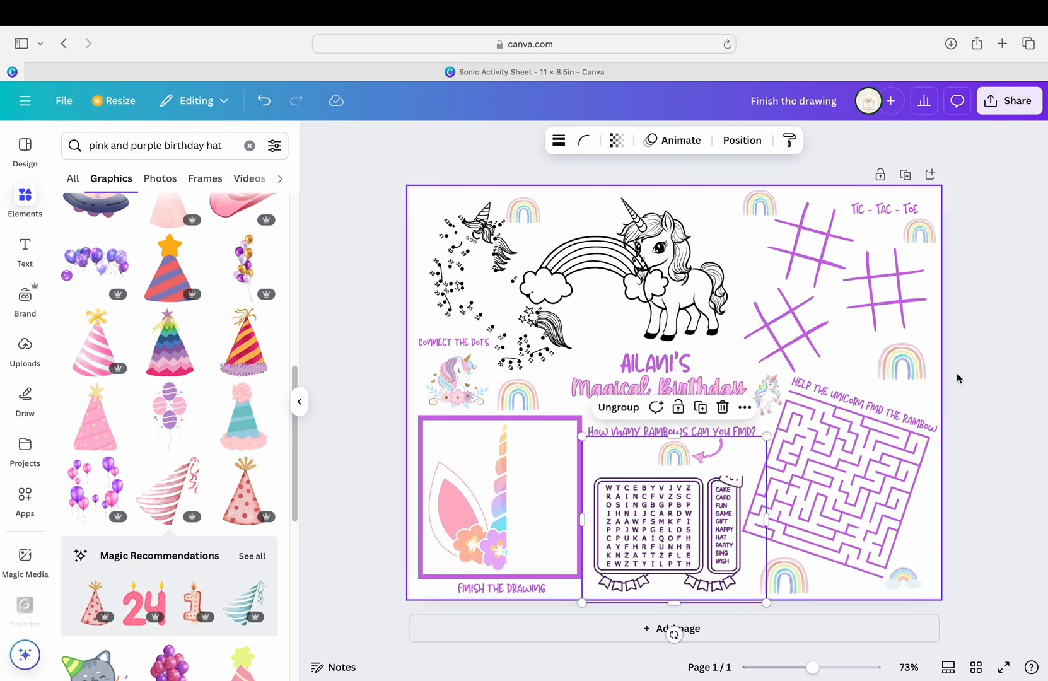
click(265, 104)
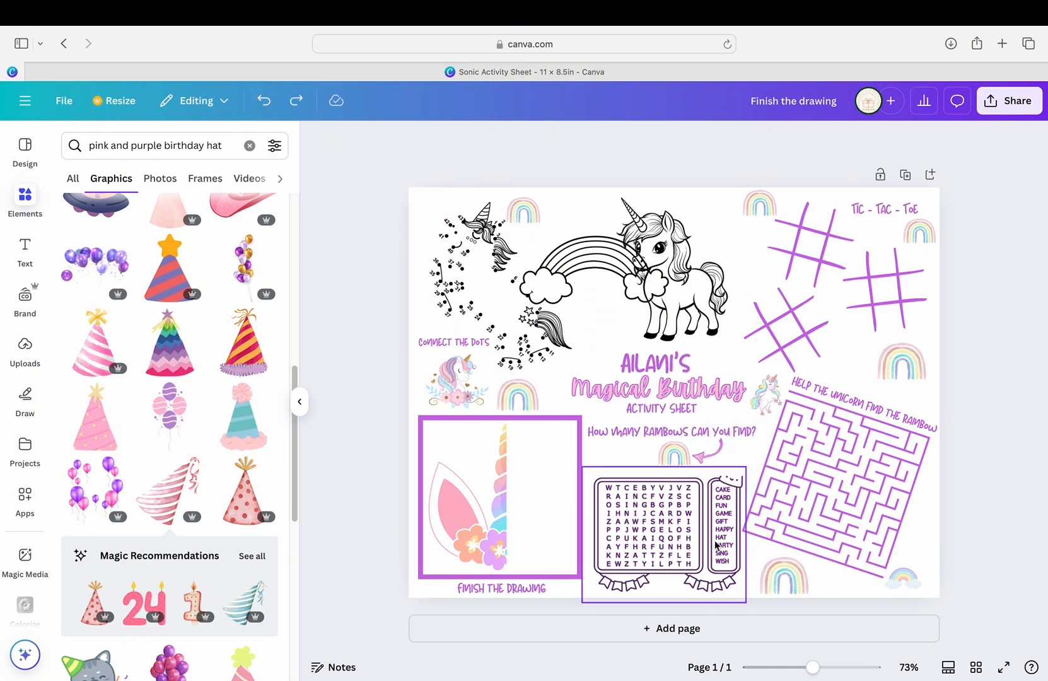
drag(717, 514, 636, 514)
click(265, 104)
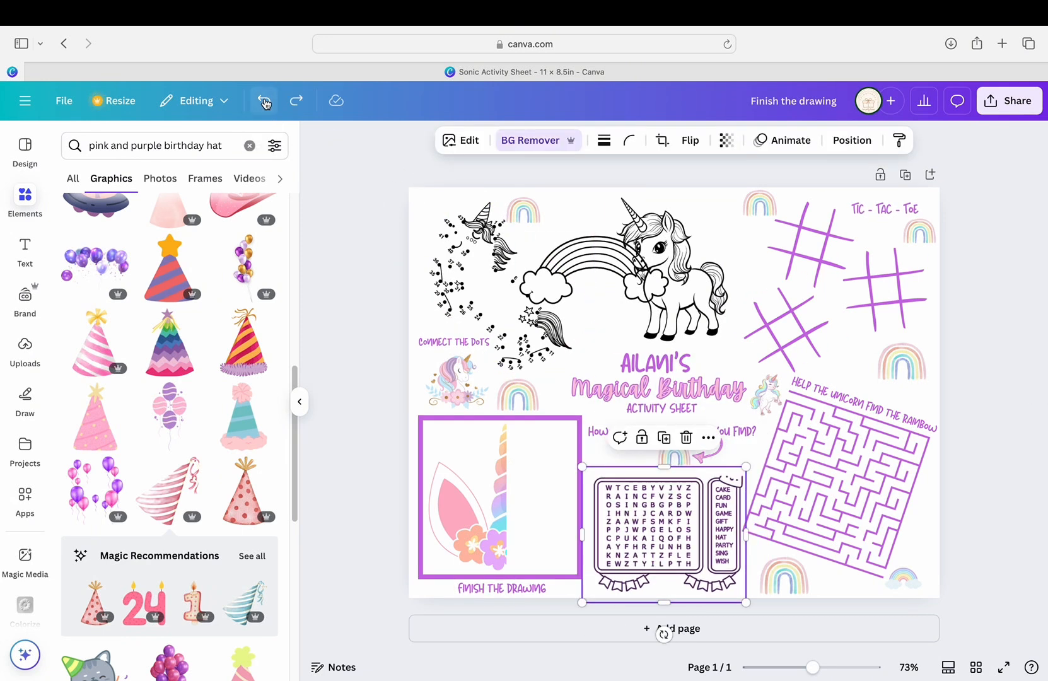
click(304, 102)
click(265, 106)
Adjust the word search and birthday hat so the hat covers the upper corner of the word list.
drag(697, 517, 697, 514)
click(750, 447)
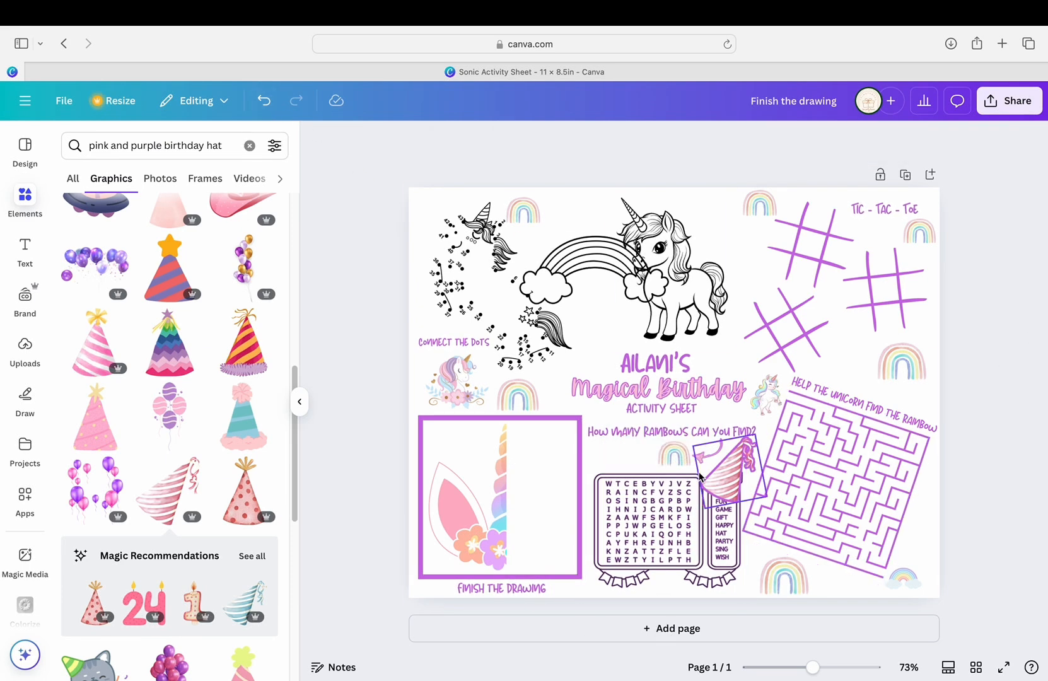
drag(738, 467, 708, 449)
click(1010, 476)
click(745, 471)
drag(760, 486, 765, 493)
click(1003, 492)
click(742, 475)
click(988, 501)
click(759, 487)
click(996, 504)
Group the birthday hat with the word search.
click(745, 481)
click(691, 506)
click(632, 408)
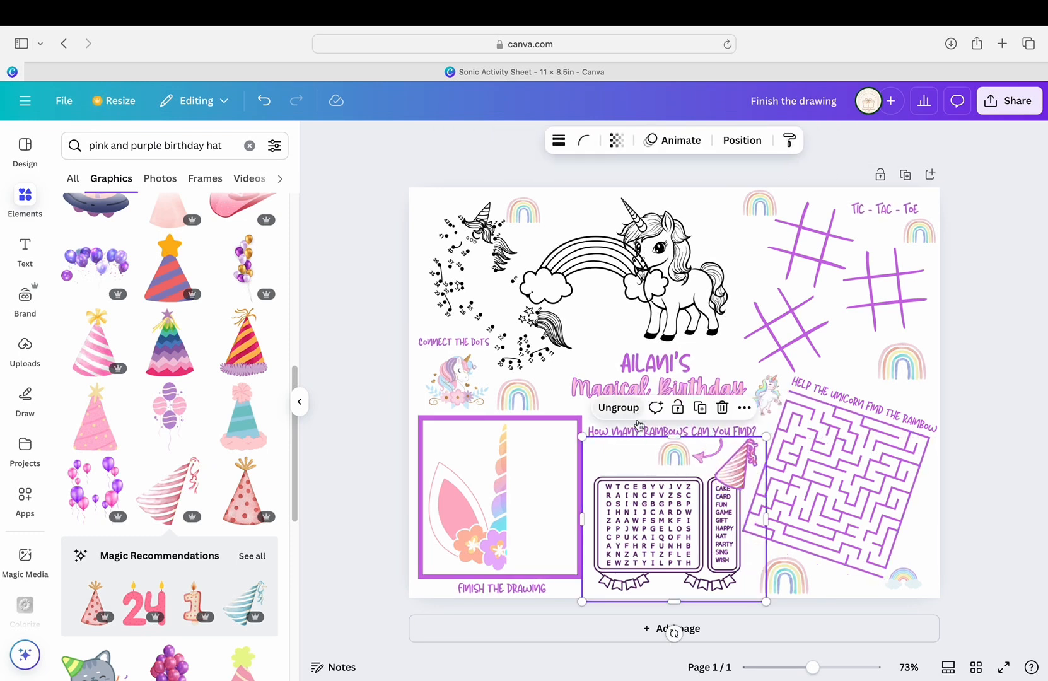
click(1025, 462)
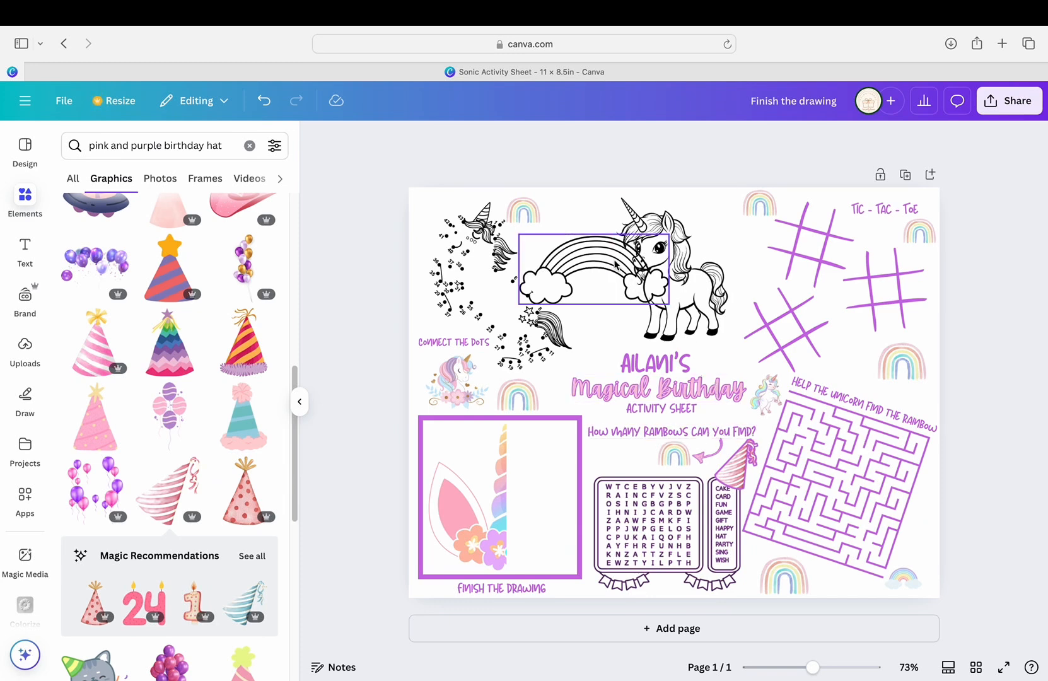
Spread the outlined rainbow and unicorn apart and raise the title lines and rainbow question closer to the unicorn.
drag(617, 266, 545, 270)
drag(668, 290, 691, 287)
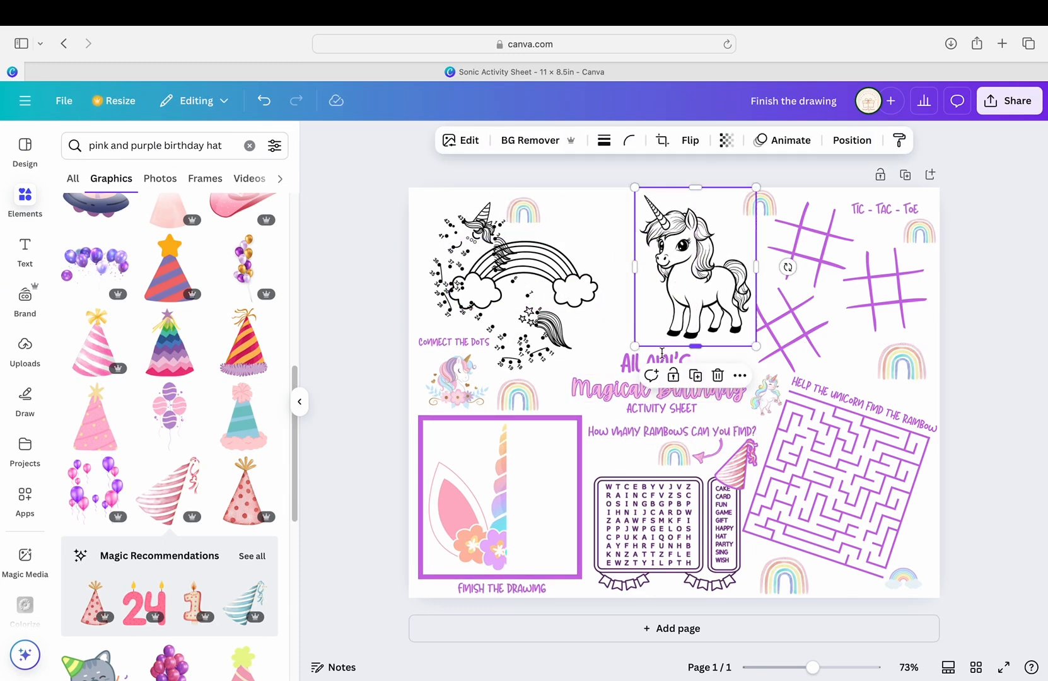
click(662, 356)
drag(652, 382, 651, 377)
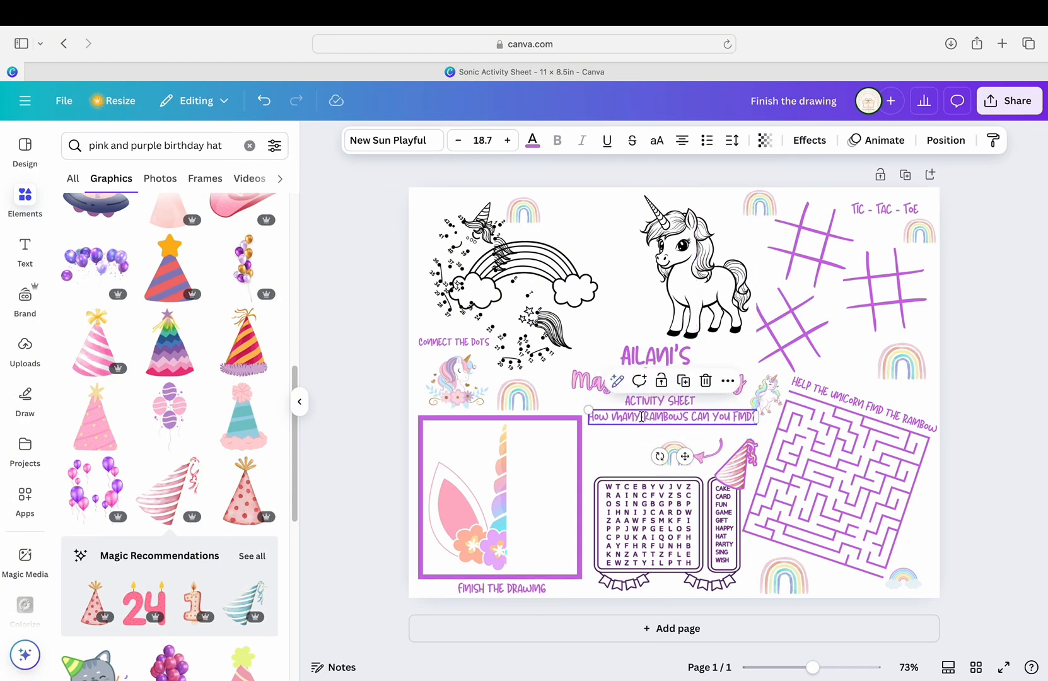
Raise the small rainbow under the counting question, moving the word search group aside and back below it.
drag(673, 455, 670, 449)
click(267, 107)
click(673, 502)
drag(673, 502, 536, 495)
click(676, 458)
drag(676, 458, 673, 439)
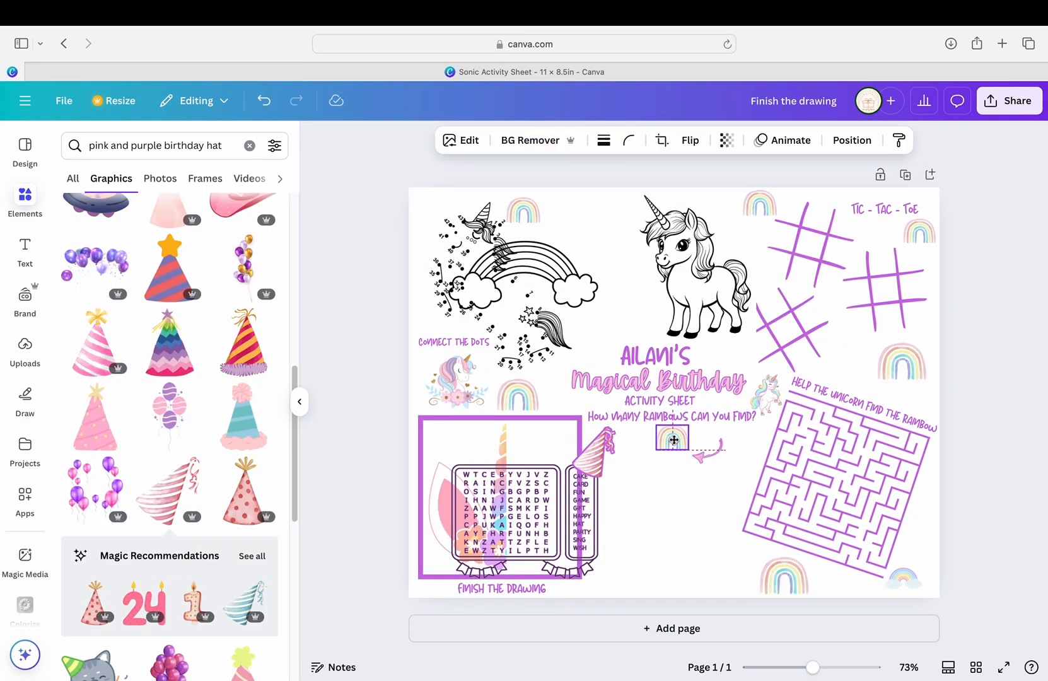
drag(557, 483, 694, 494)
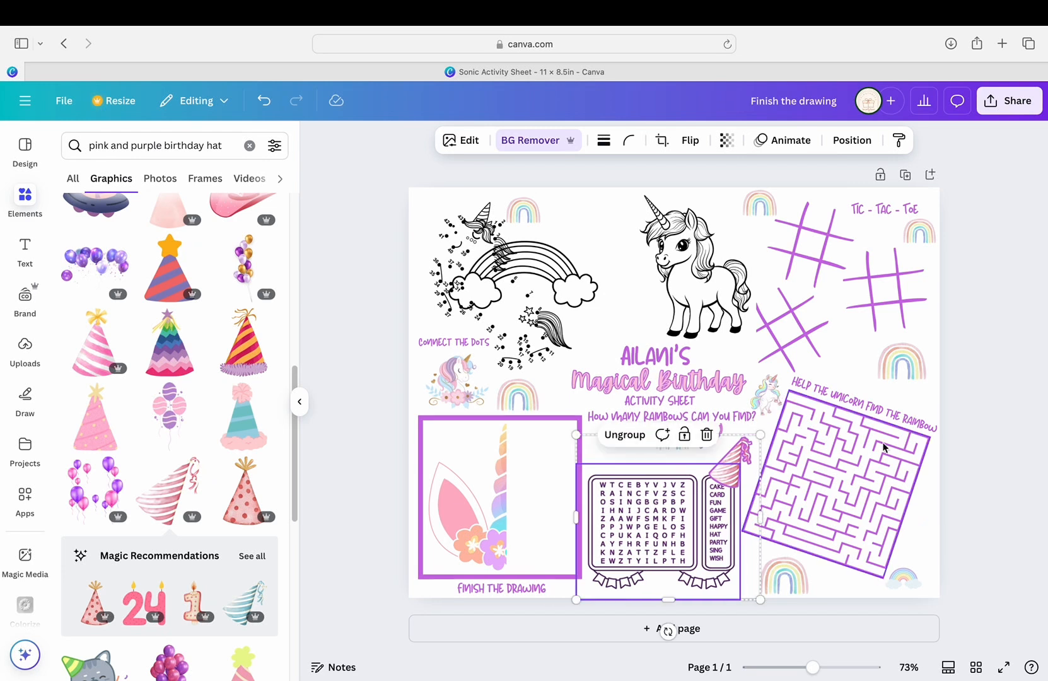
Duplicate the tic-tac-toe label, place the copy above the word search grid and change its text to "WORD SEARCH".
click(864, 210)
click(902, 177)
drag(886, 265, 656, 502)
double_click(648, 465)
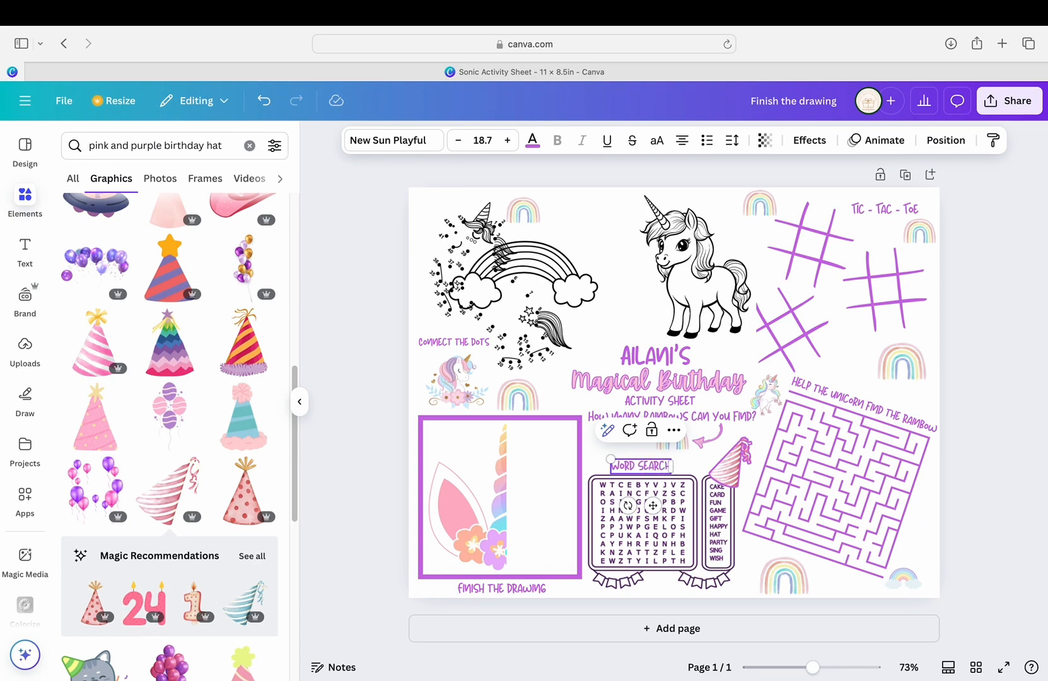
click(985, 382)
Shrink the outlined coloring rainbow and place it between the connect-the-dots puzzle and the unicorn.
mouse_move(543, 269)
mouse_down()
mouse_move(603, 283)
mouse_move(595, 237)
mouse_move(577, 239)
mouse_up()
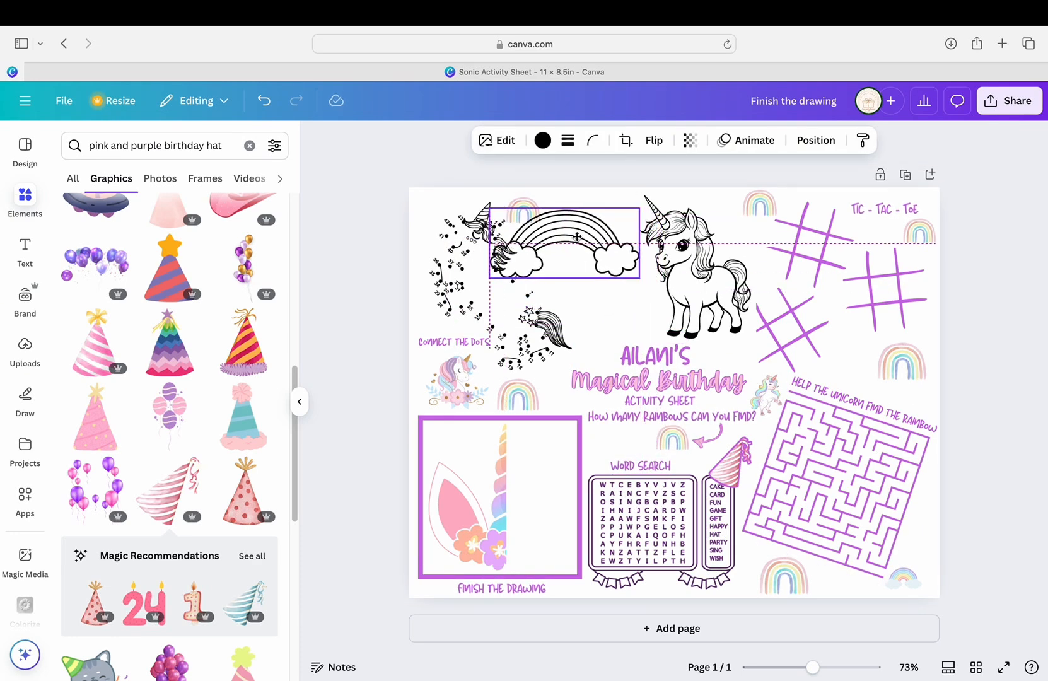
drag(639, 208, 574, 239)
mouse_move(550, 254)
mouse_down()
mouse_move(599, 252)
mouse_move(607, 238)
mouse_up()
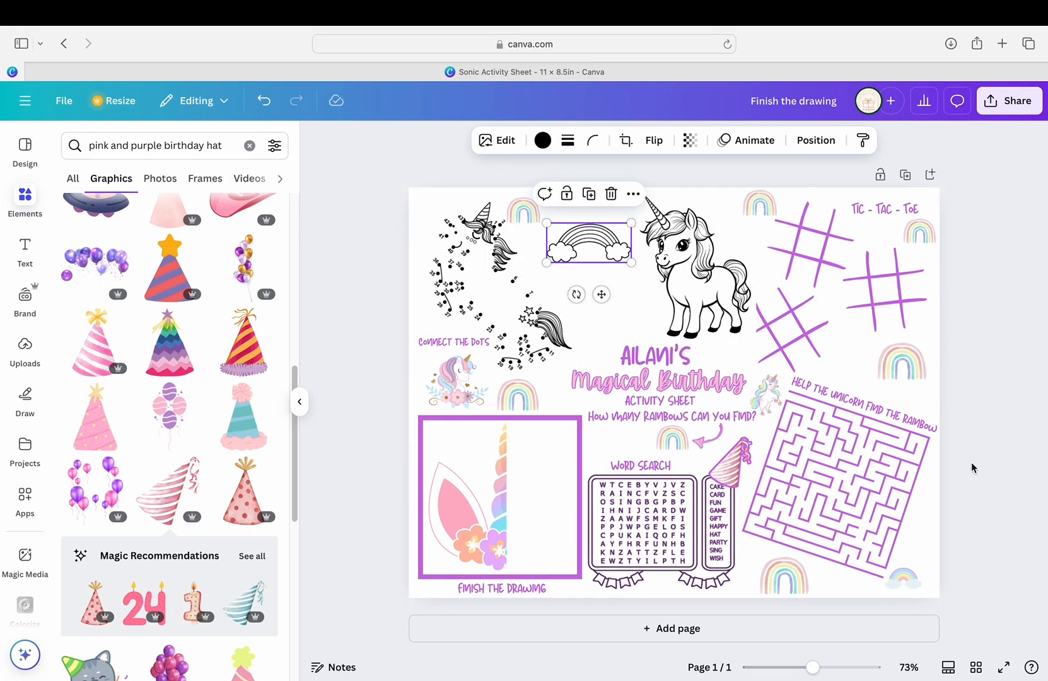
click(1020, 424)
Rotate the connect-the-dots puzzle slightly and raise its label and the floral unicorn picture beneath it.
click(506, 360)
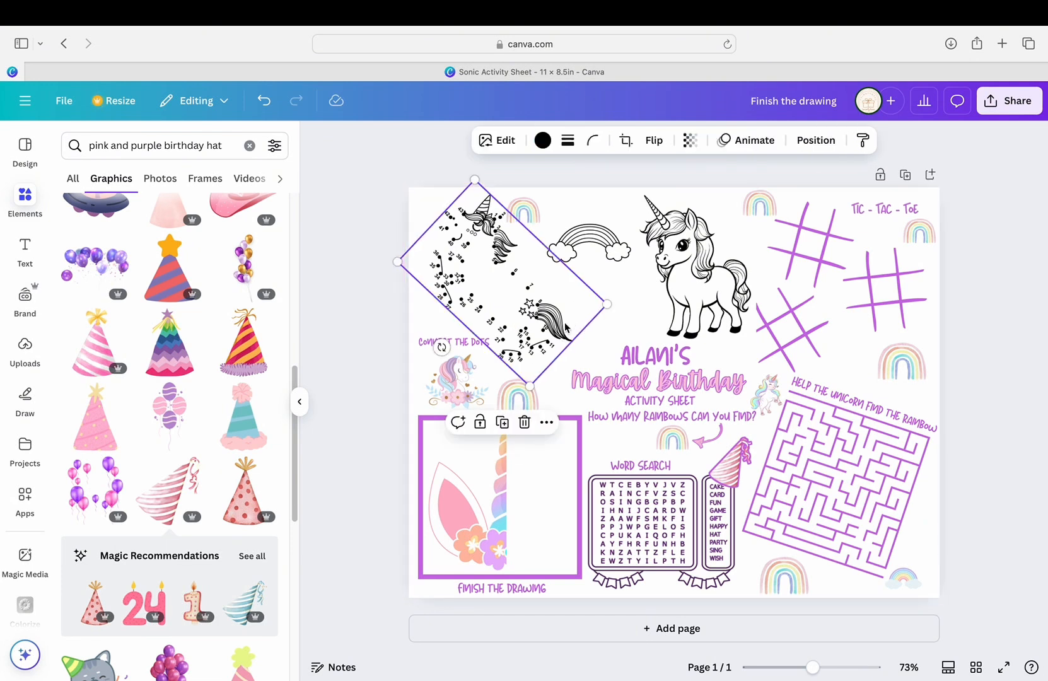
mouse_move(441, 347)
mouse_down()
mouse_move(459, 343)
mouse_move(423, 363)
mouse_up()
click(437, 357)
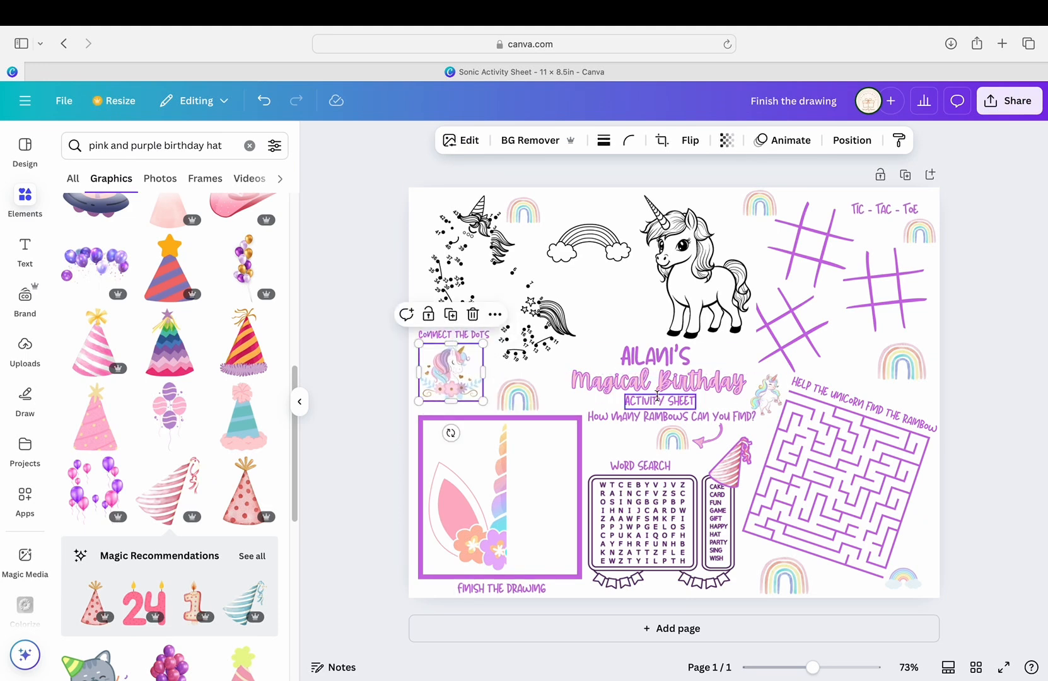
Search the graphics for "unicorn coloring page" and add the outlined castle on a cloud.
double_click(100, 156)
text(unicorn colo)
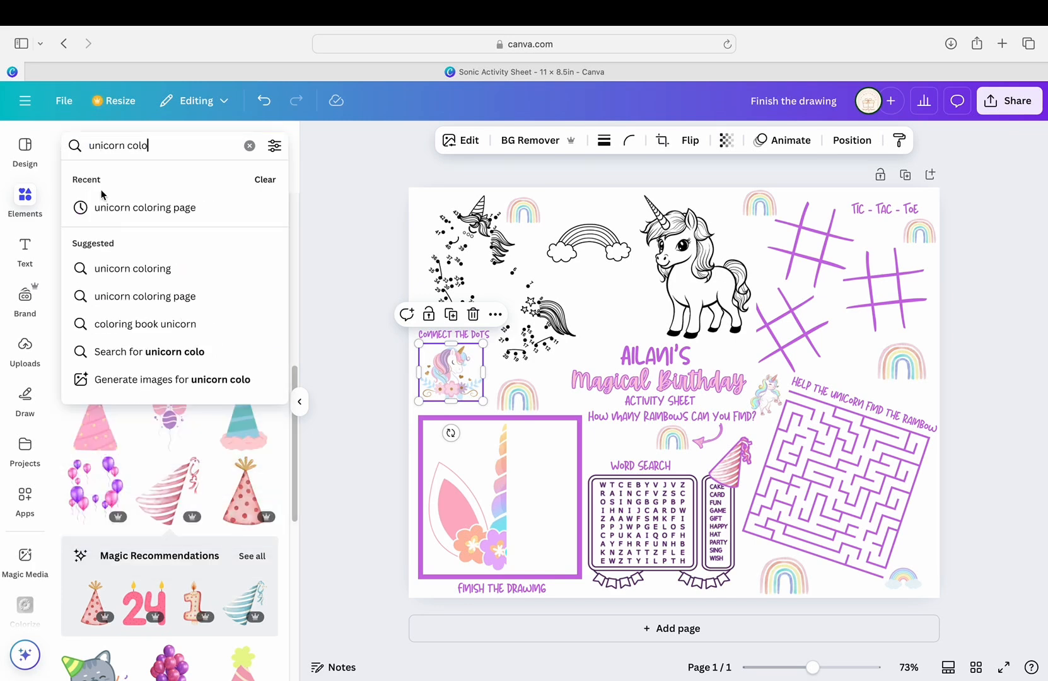
click(107, 208)
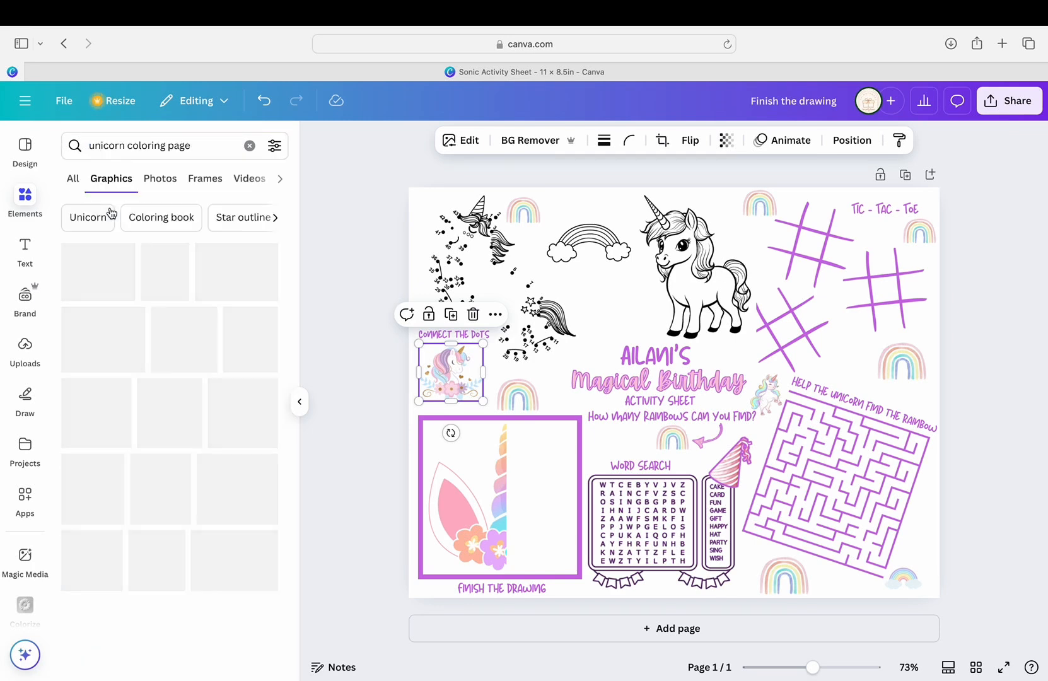
click(91, 365)
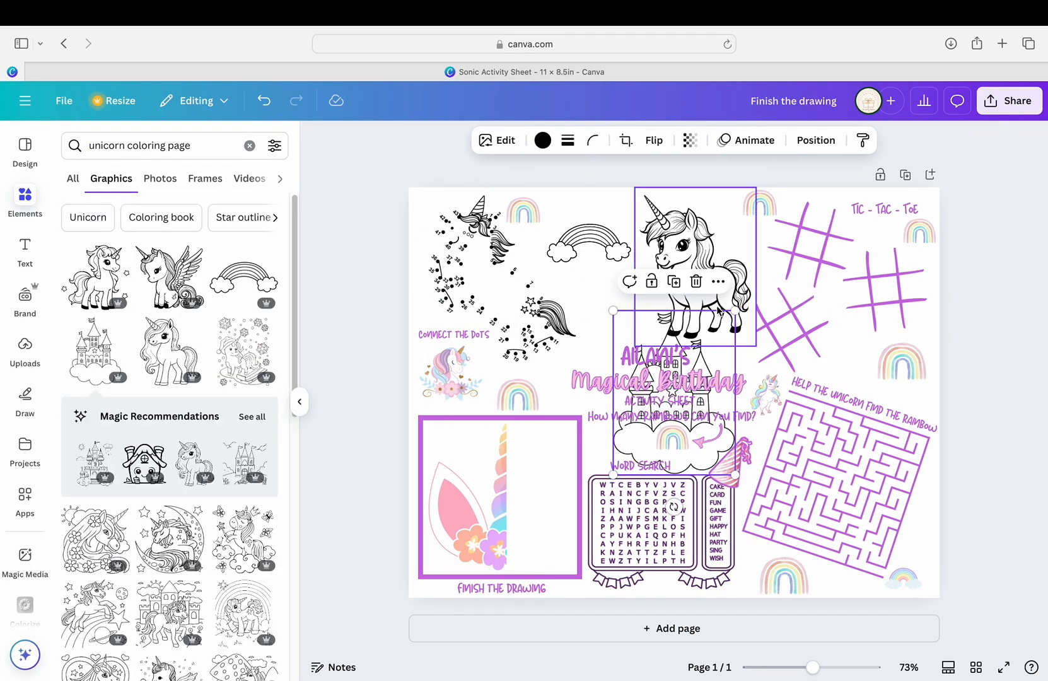
Shrink the castle and place it above the maze, moving the rainbow from there to beside the outlined unicorn.
drag(736, 313, 673, 396)
drag(638, 444, 608, 304)
click(977, 366)
drag(910, 373, 907, 378)
drag(867, 328, 864, 321)
click(973, 364)
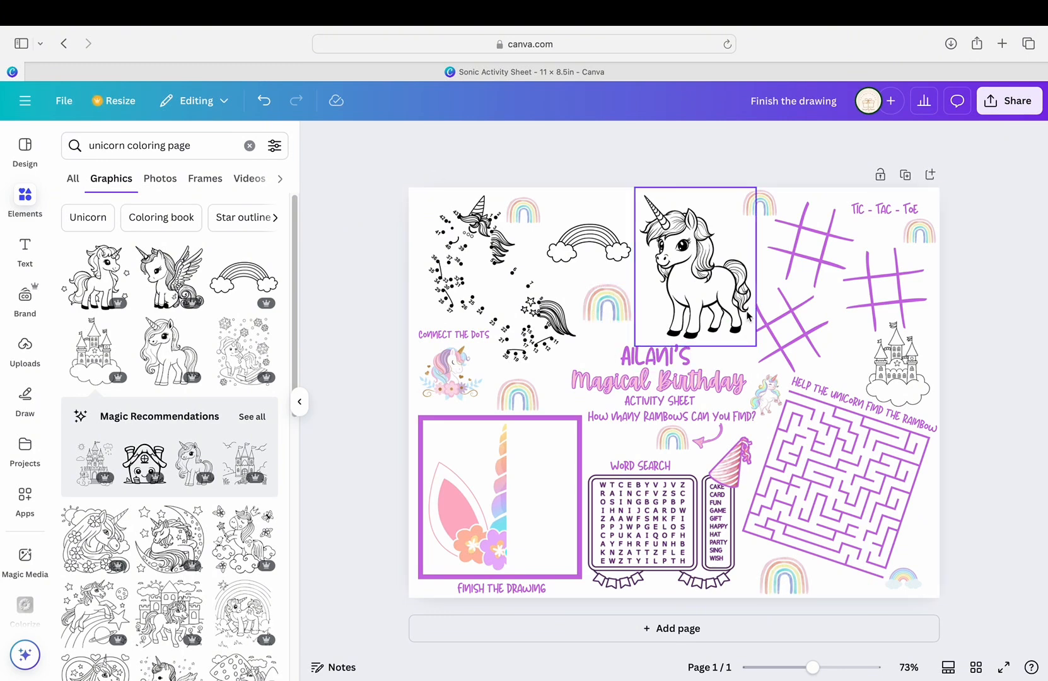
scroll(240, 362, down, 5)
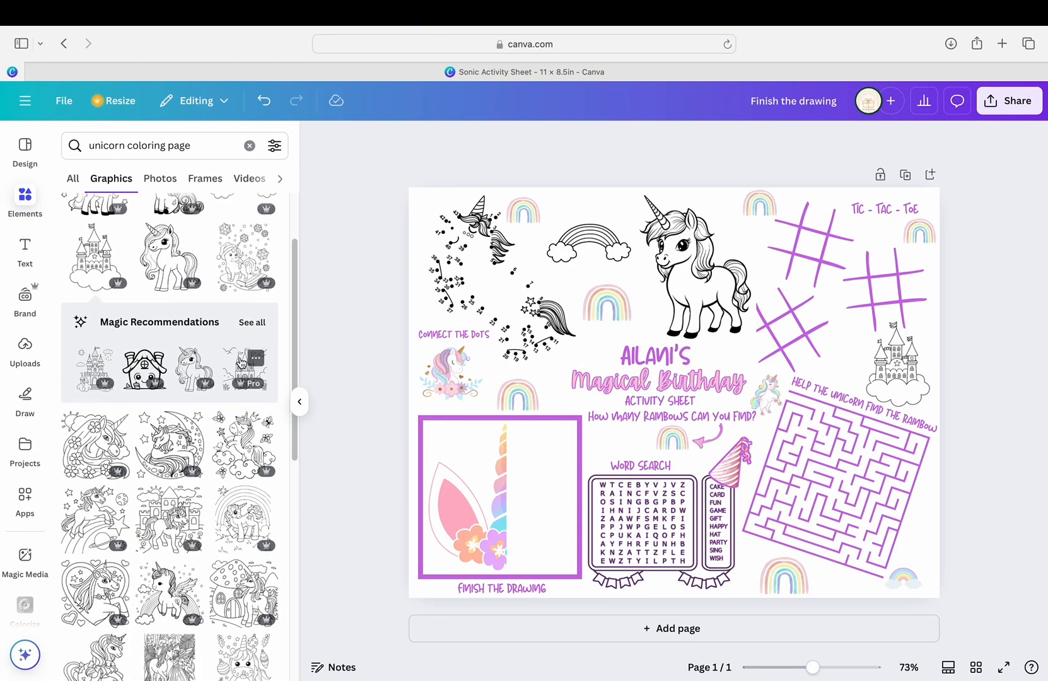
scroll(240, 362, down, 6)
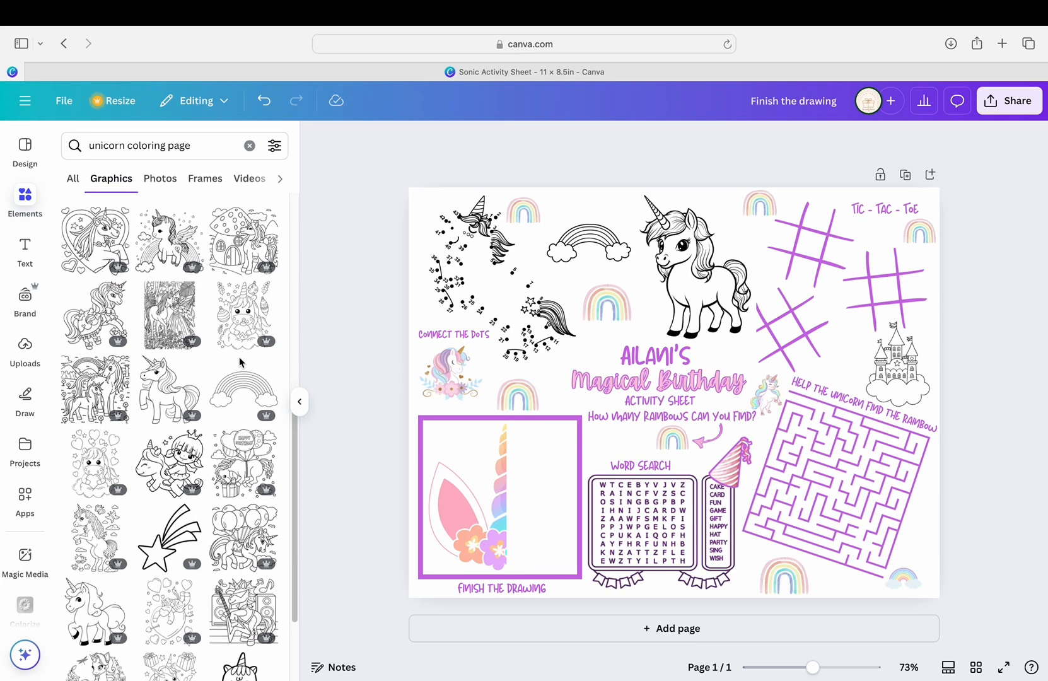
scroll(241, 362, up, 8)
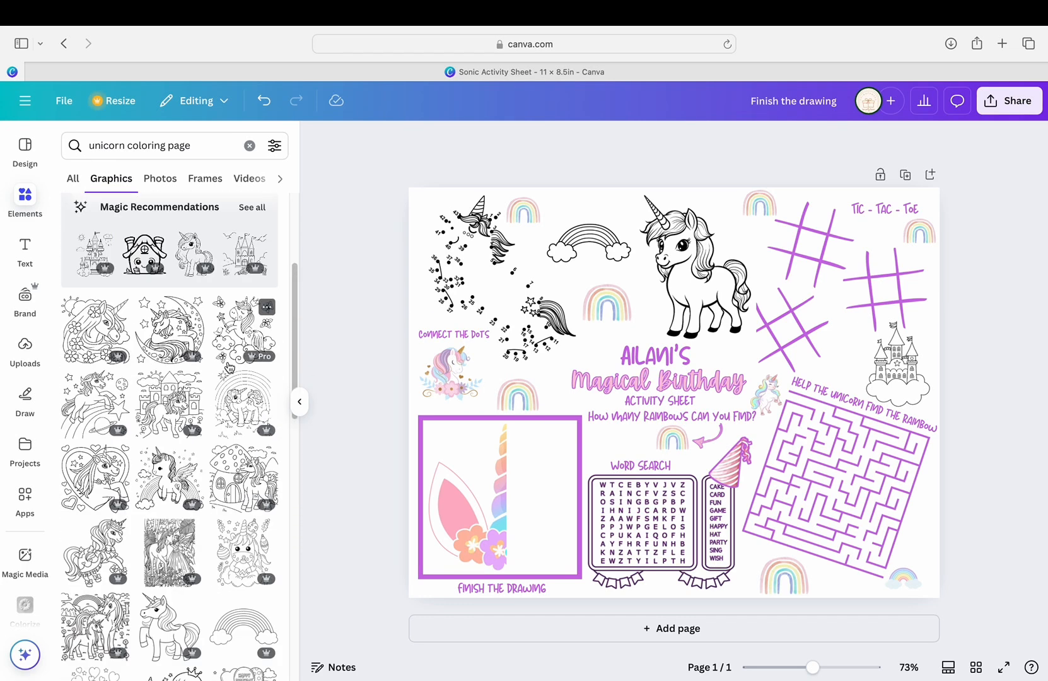
scroll(208, 357, up, 4)
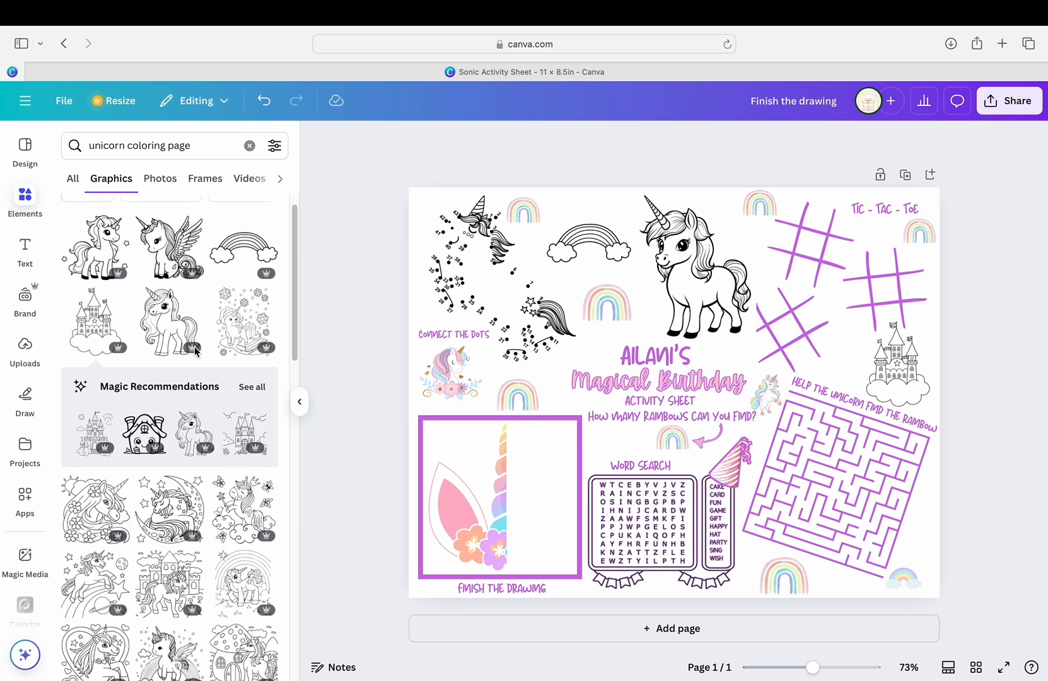
Nudge the lowest tic-tac-toe grid slightly away from the outlined unicorn.
drag(787, 326, 799, 329)
click(1001, 405)
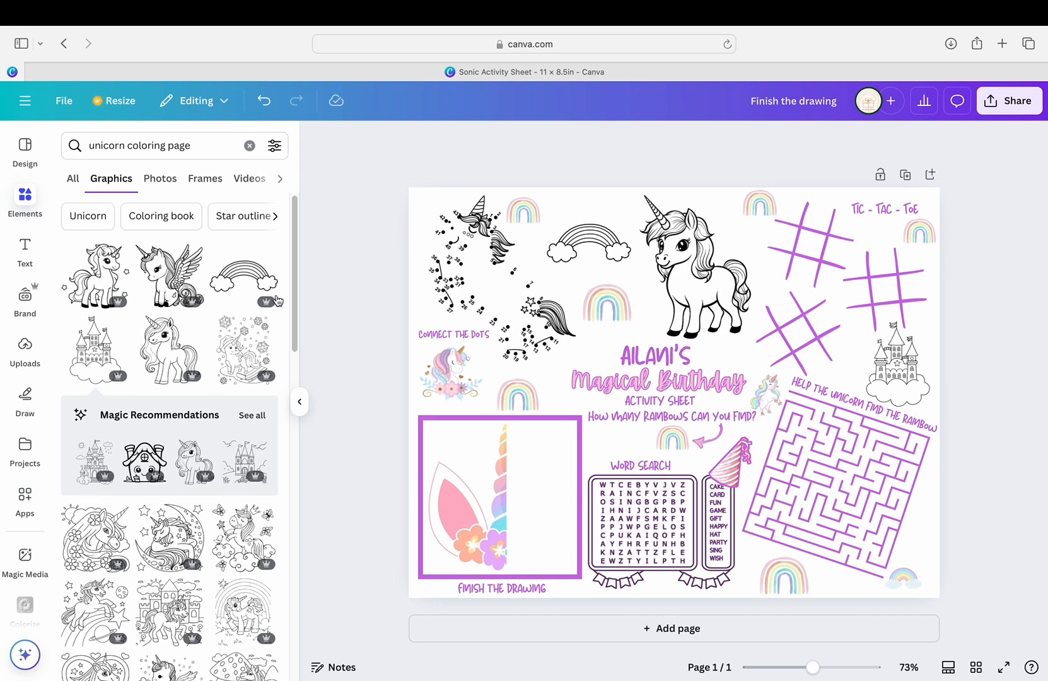
click(258, 415)
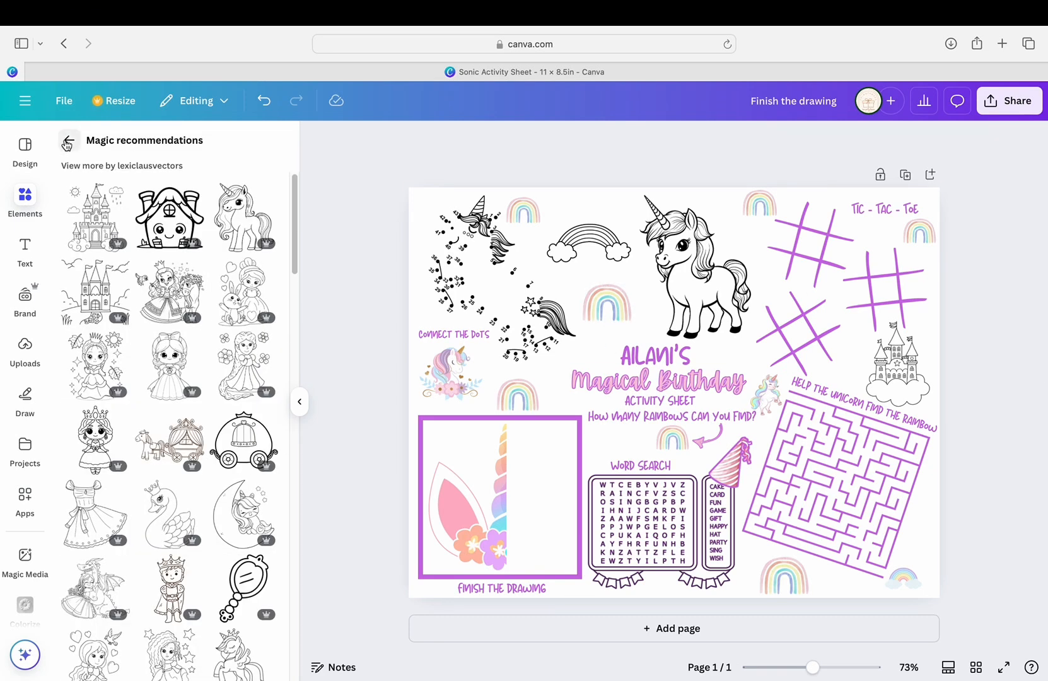
click(68, 143)
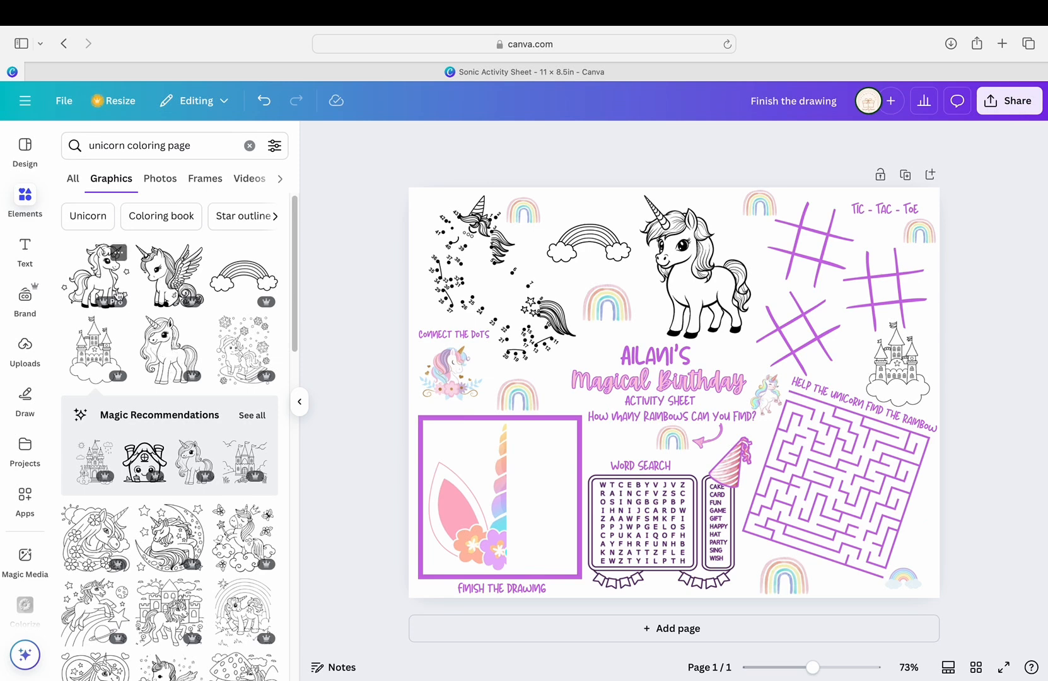
scroll(232, 481, down, 2)
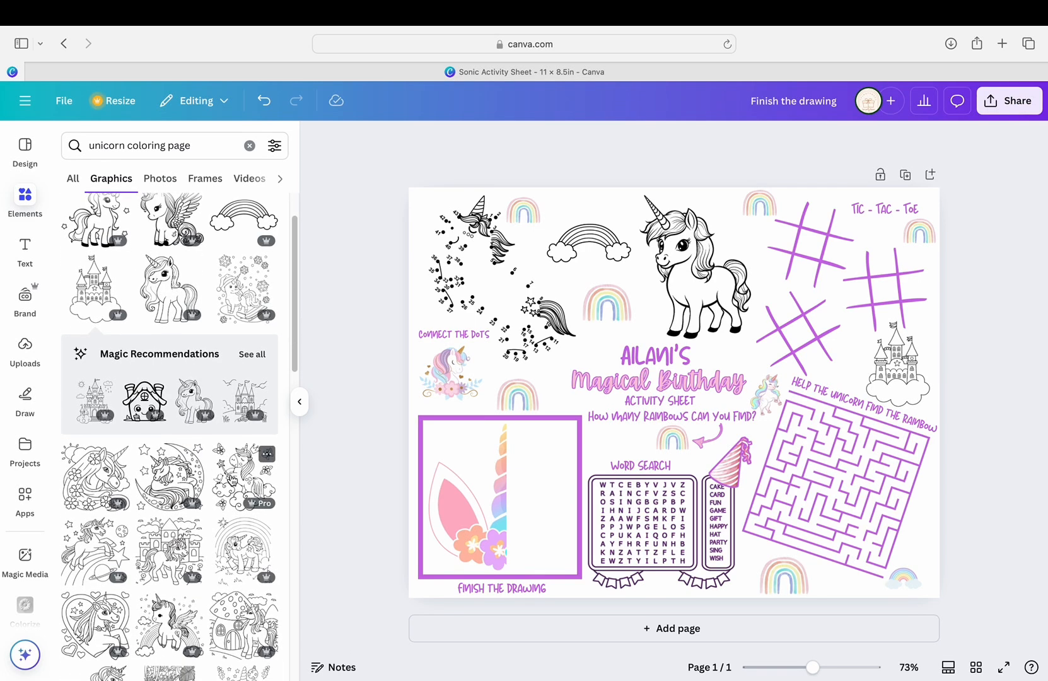
scroll(231, 480, down, 2)
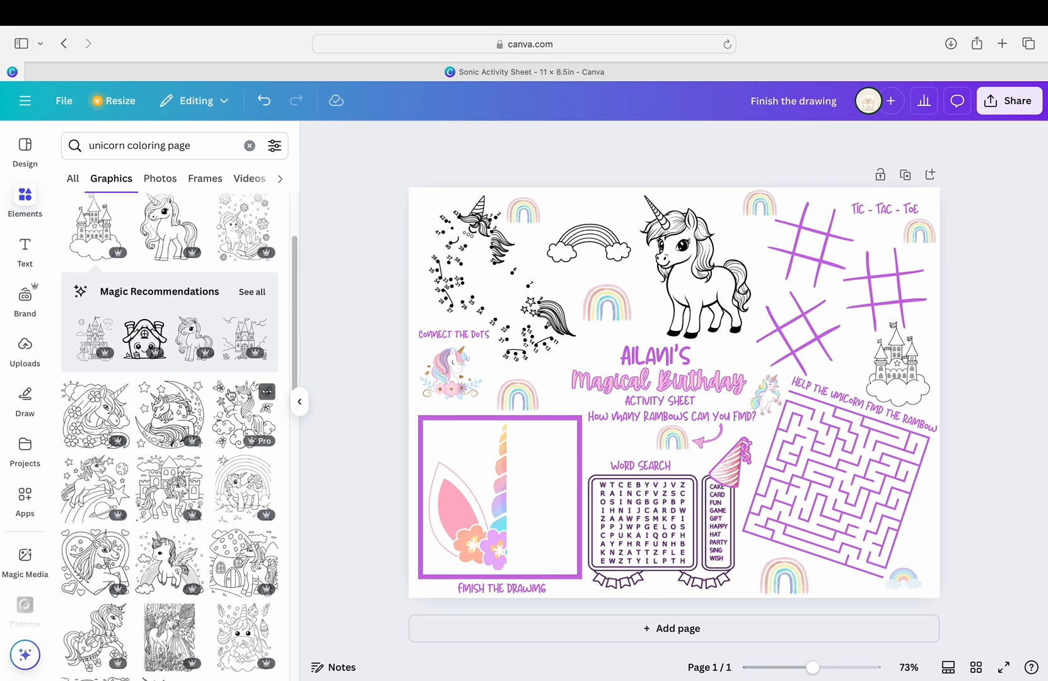
click(233, 398)
drag(636, 337, 500, 286)
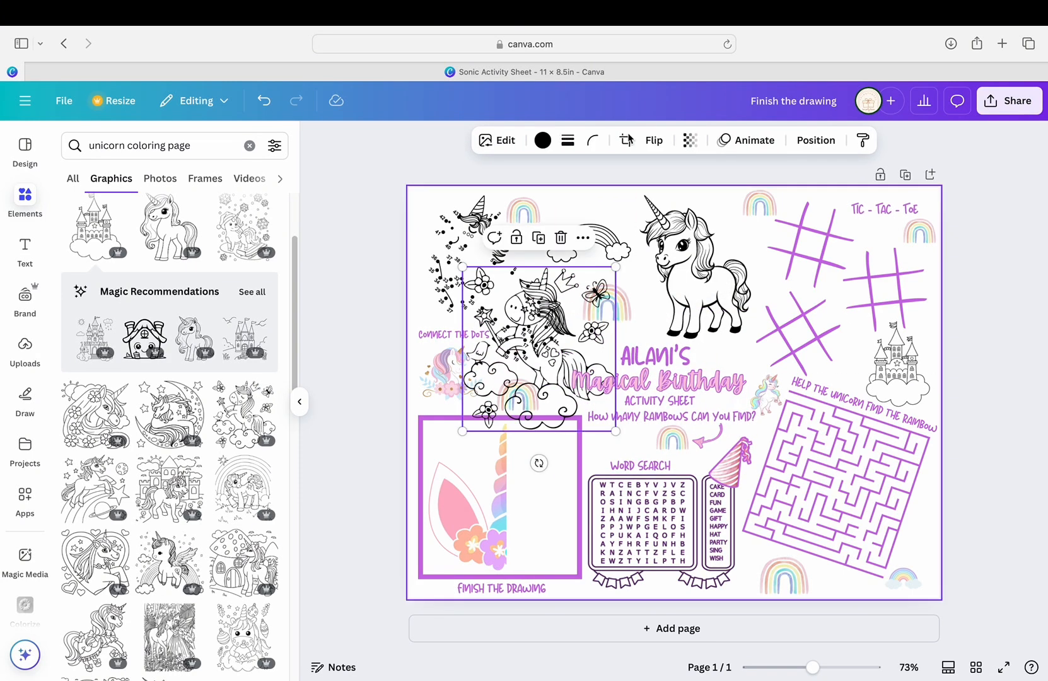
click(654, 140)
click(662, 175)
drag(564, 340, 629, 366)
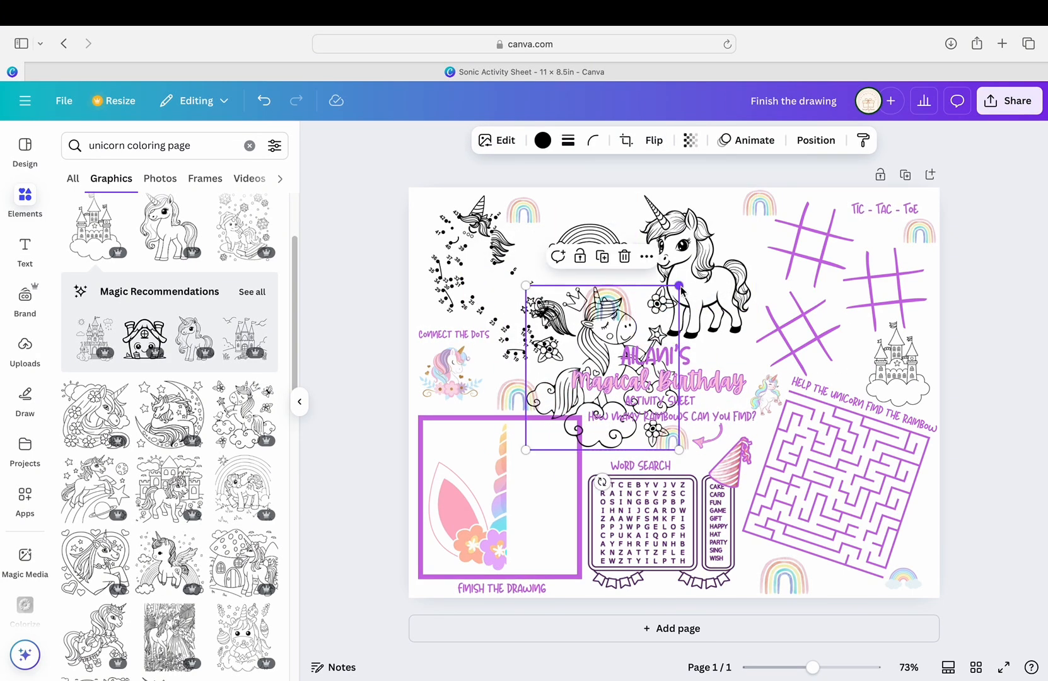
drag(679, 286, 627, 342)
drag(563, 409, 771, 287)
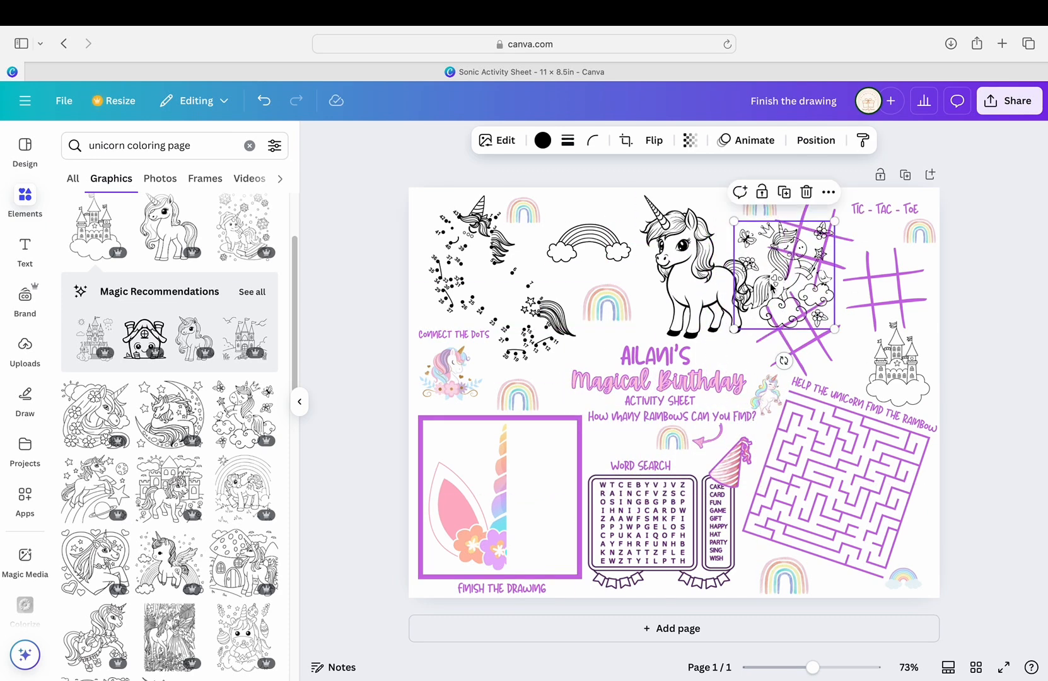
click(806, 193)
Enlarge the outlined cloud rainbow and position it between the connect-the-dots puzzle and the outlined unicorn.
click(589, 246)
drag(632, 263, 649, 290)
drag(600, 238, 591, 233)
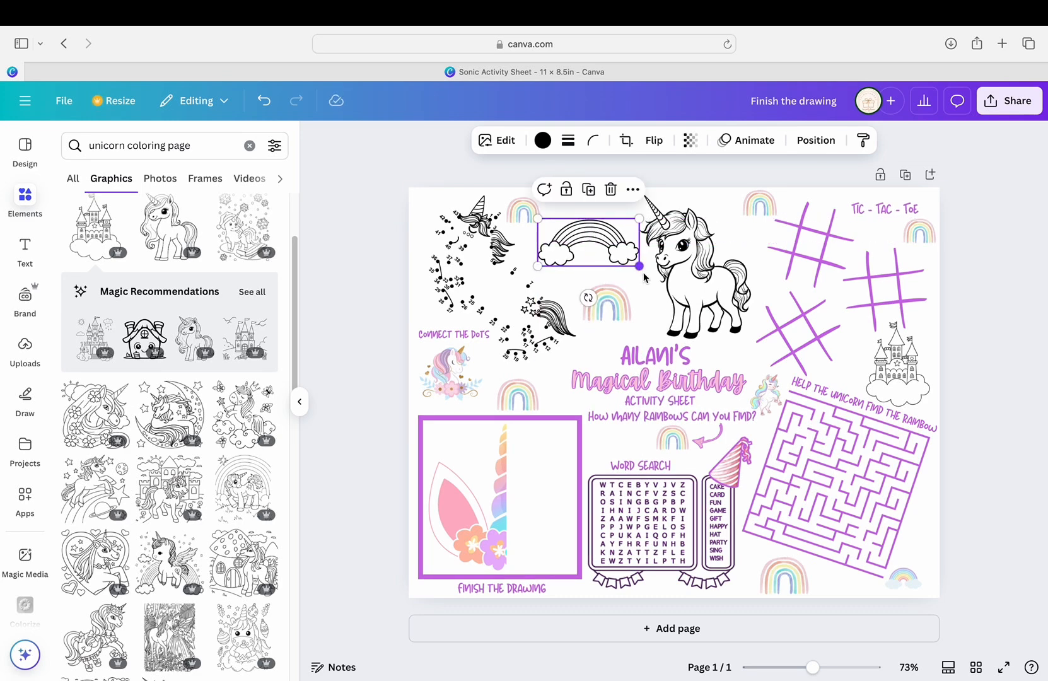
drag(640, 267, 650, 271)
Add the outlined unicorn face with horn and crown from the castle's recommendations, shrink it and move it above the drawing box.
click(252, 292)
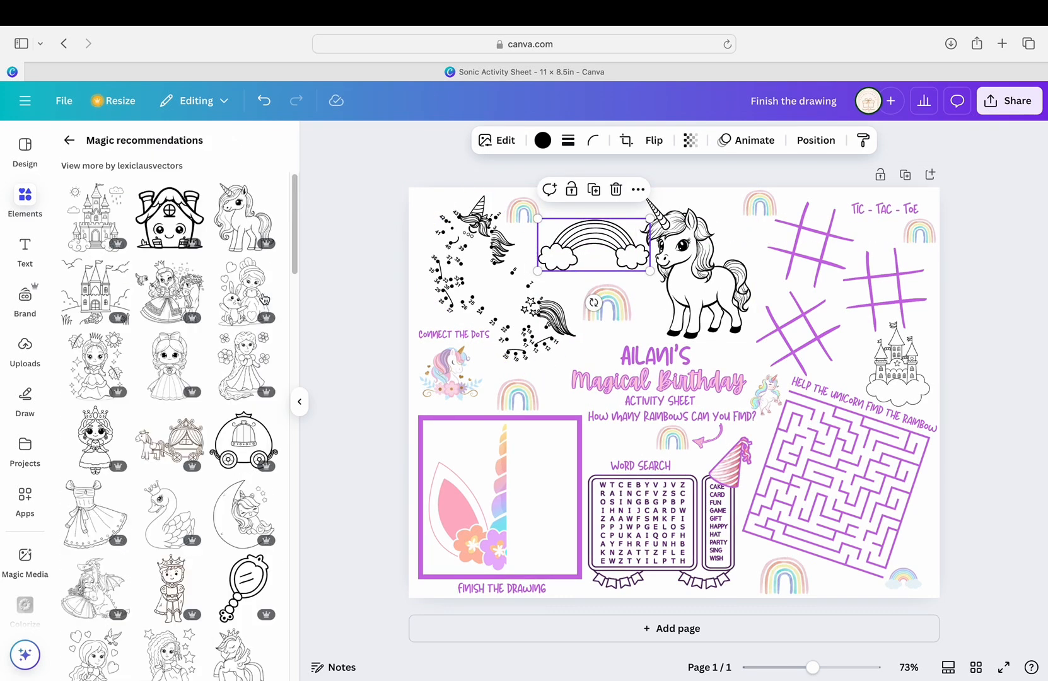
scroll(228, 270, down, 3)
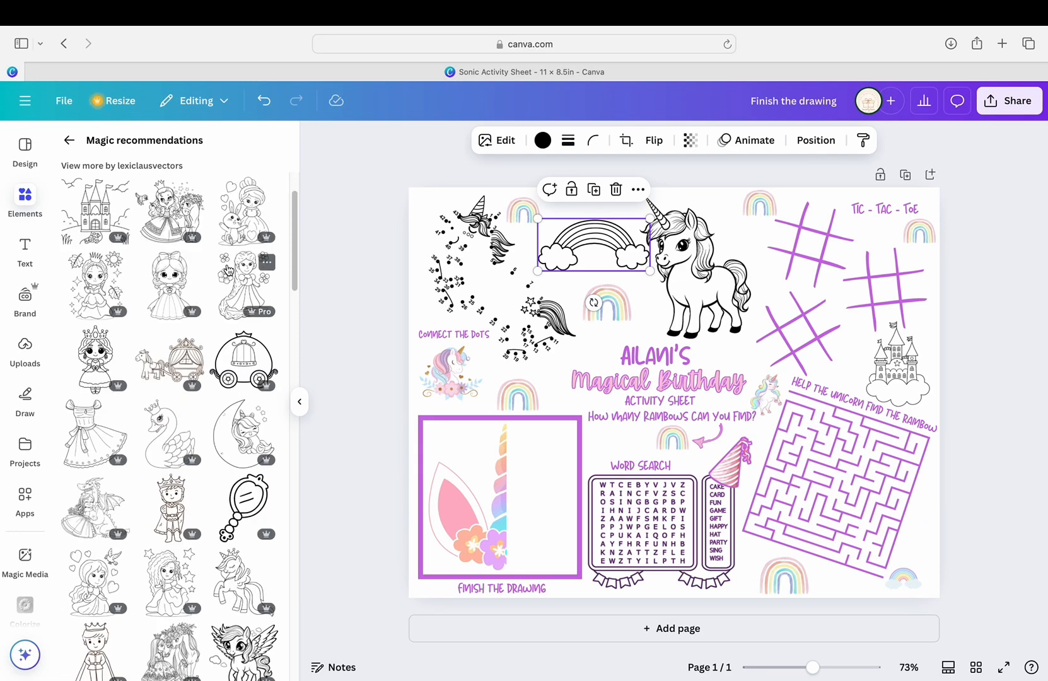
scroll(228, 270, down, 5)
scroll(228, 270, down, 7)
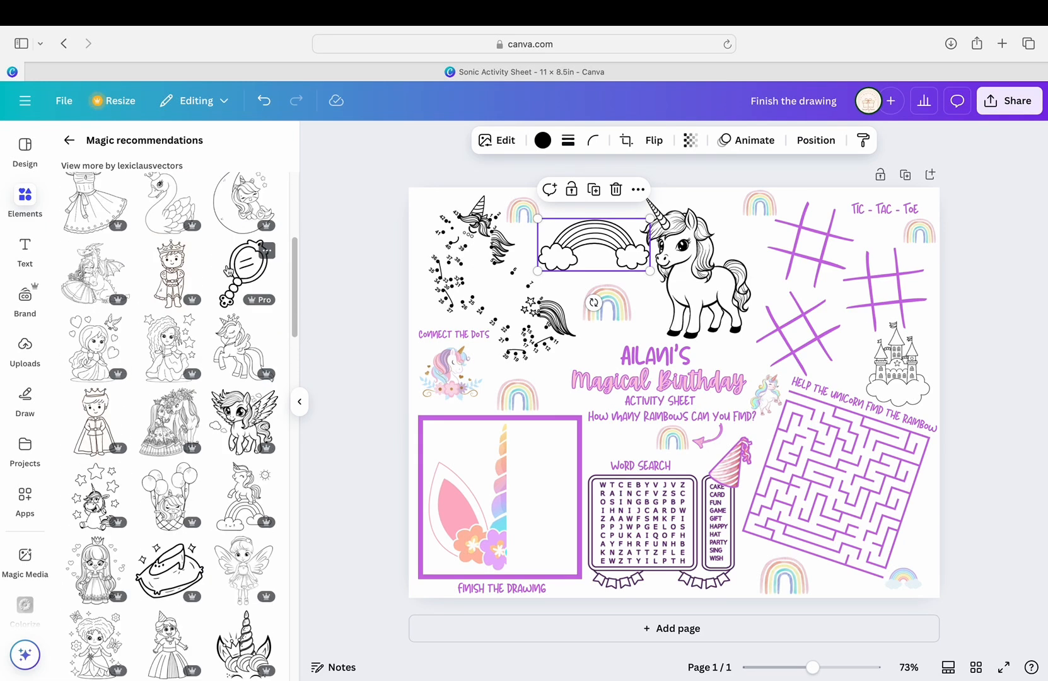
click(244, 536)
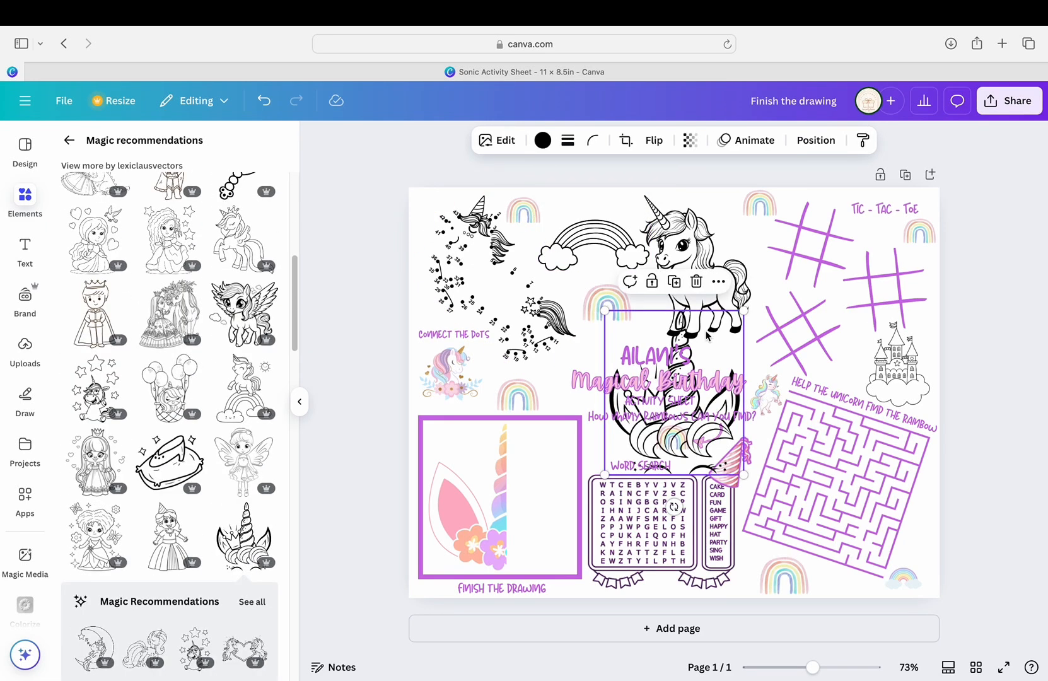
drag(723, 361, 643, 311)
drag(664, 261, 632, 299)
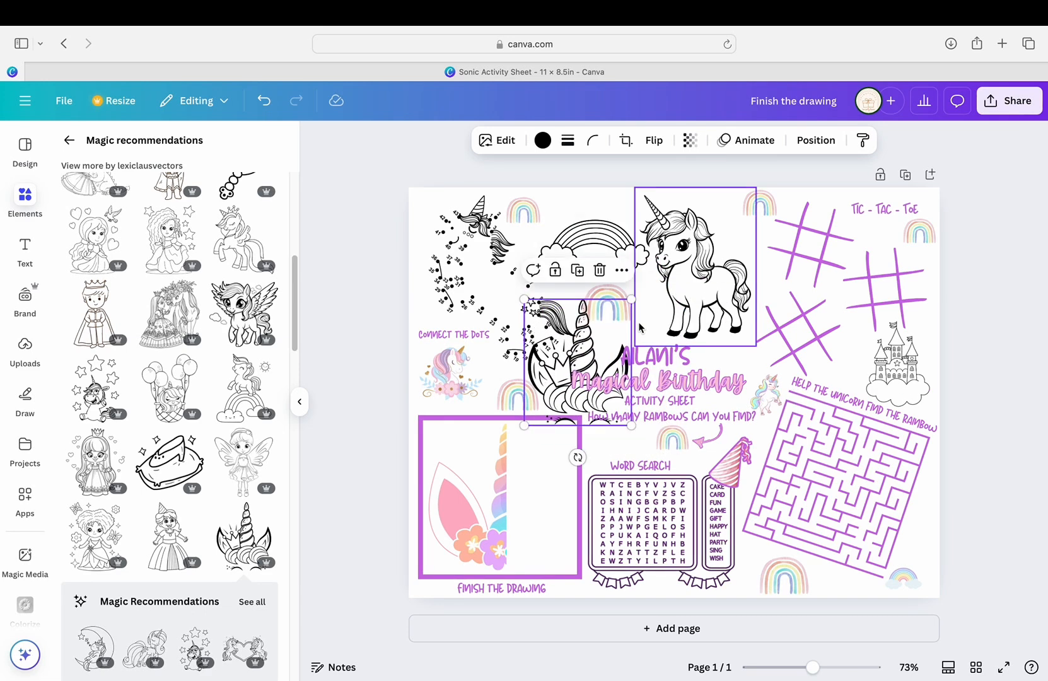
drag(594, 352, 552, 352)
Move the colored rainbow below the outlined one to beside the title name, and shrink the outlined unicorn face further.
click(609, 304)
drag(608, 304, 736, 355)
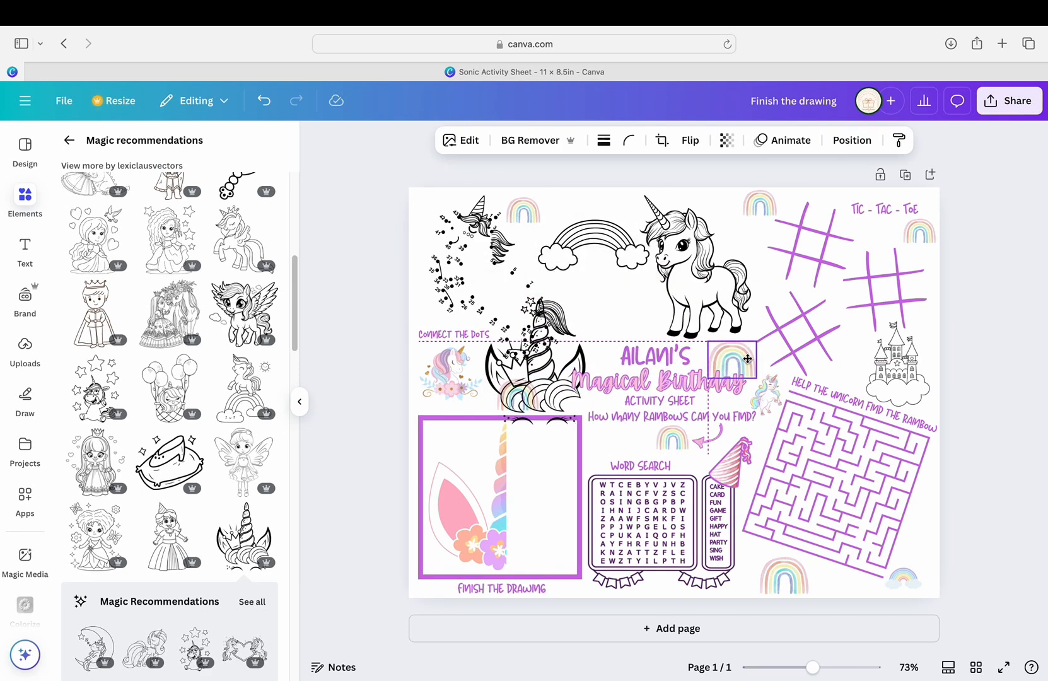
drag(557, 380, 626, 341)
drag(659, 256, 622, 302)
click(553, 419)
drag(581, 416, 562, 437)
click(265, 101)
Shrink the finish-the-drawing frame together with its half unicorn face and center the label beneath it.
shift+click(493, 469)
shift+click(531, 420)
shift+click(532, 419)
click(465, 387)
drag(581, 415, 556, 440)
drag(524, 589, 505, 586)
Move the rainbow above the drawing box beneath the outlined rainbow, and fit the smaller outlined unicorn face beside the floral unicorn.
mouse_move(536, 386)
mouse_down()
mouse_move(618, 282)
mouse_move(554, 371)
mouse_move(570, 373)
mouse_move(554, 341)
mouse_up()
click(588, 425)
click(564, 419)
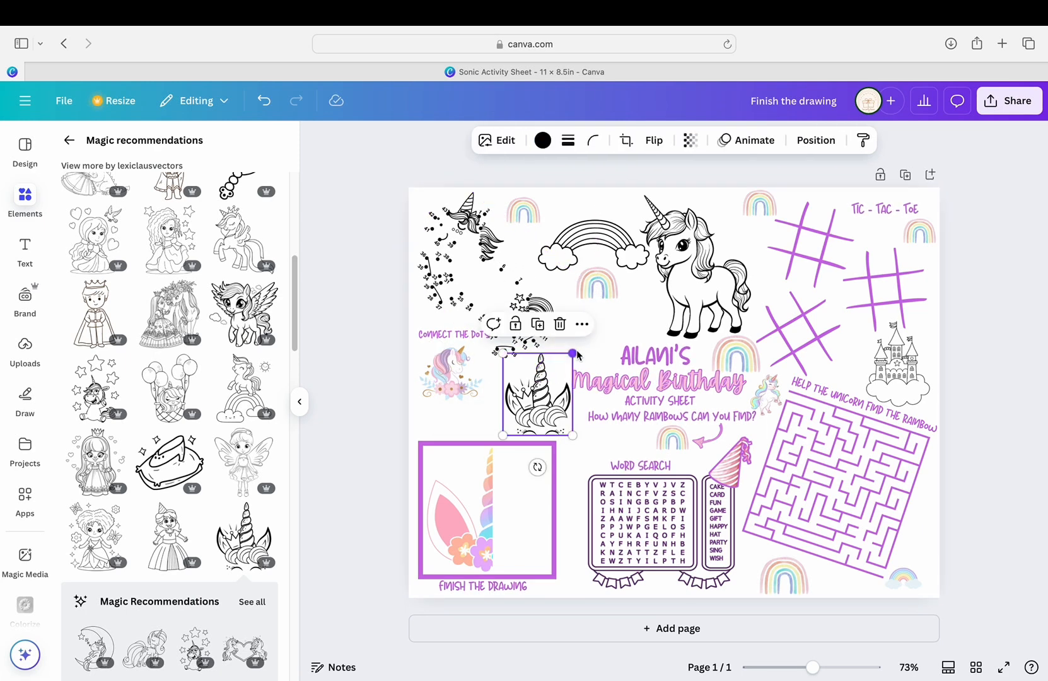
drag(548, 410, 546, 413)
click(611, 328)
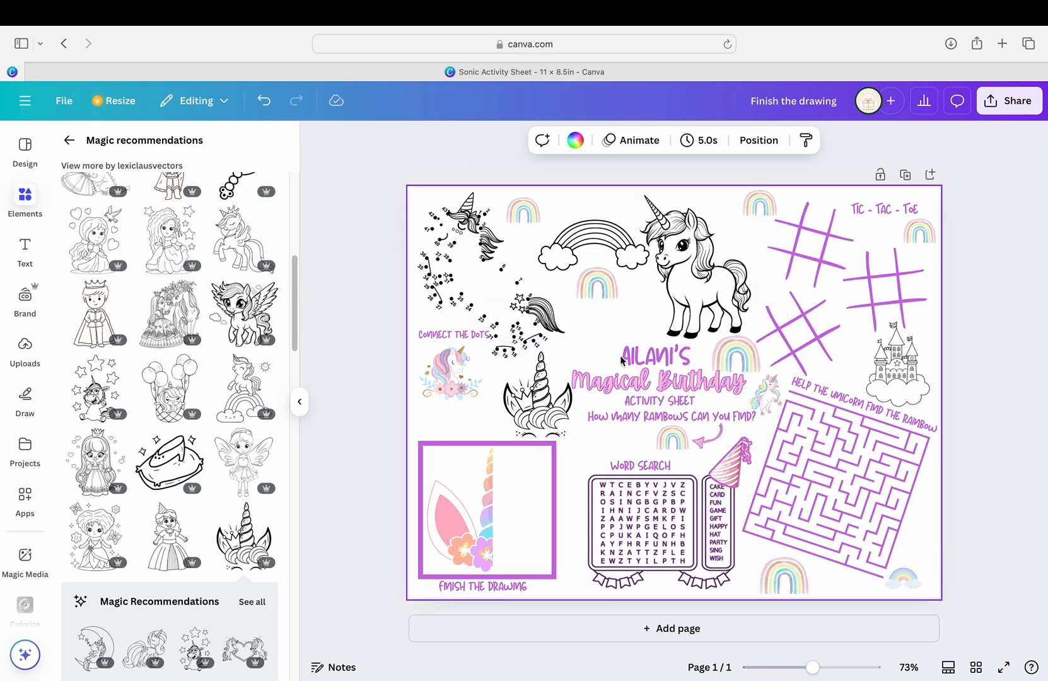
Apply a black Outline shadow of size 4 to the castle graphic to thicken its lines.
click(922, 403)
click(498, 140)
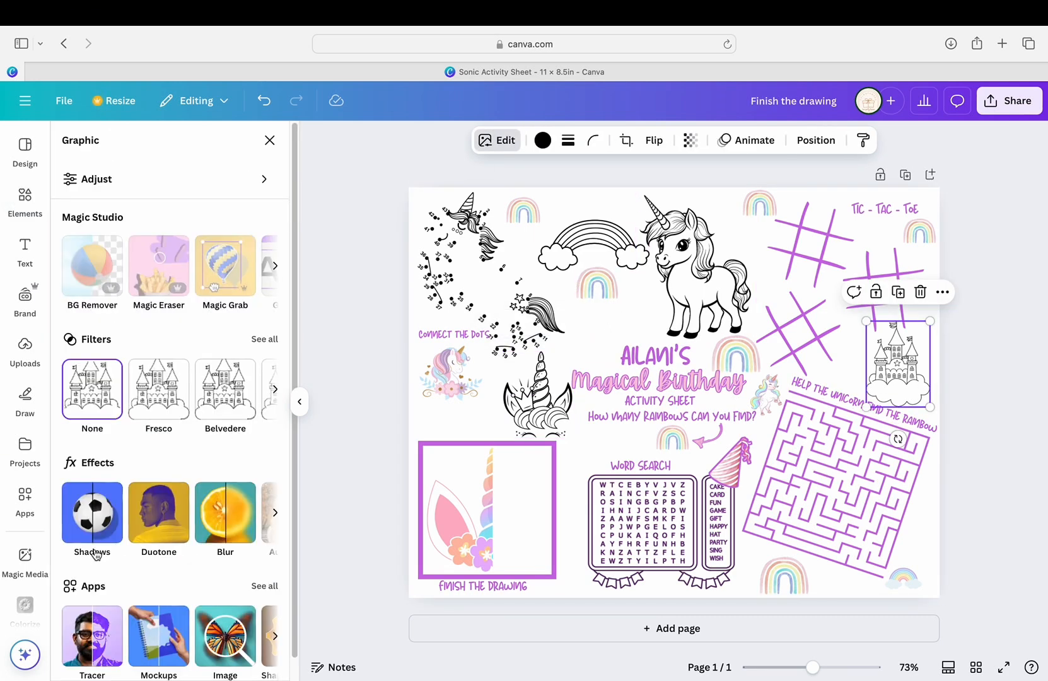
click(93, 511)
click(259, 315)
drag(112, 564, 82, 566)
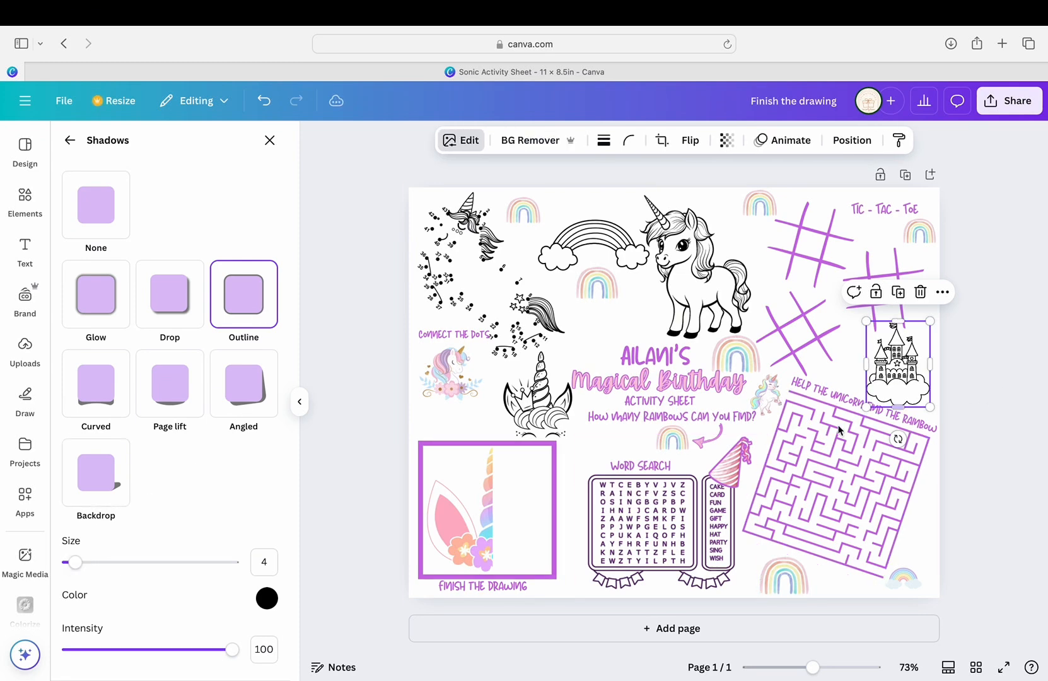
Shift the title's name line left and reduce the font size of the "Magical Birthday" text.
mouse_move(652, 357)
mouse_down()
mouse_move(591, 358)
mouse_move(638, 357)
mouse_up()
click(656, 381)
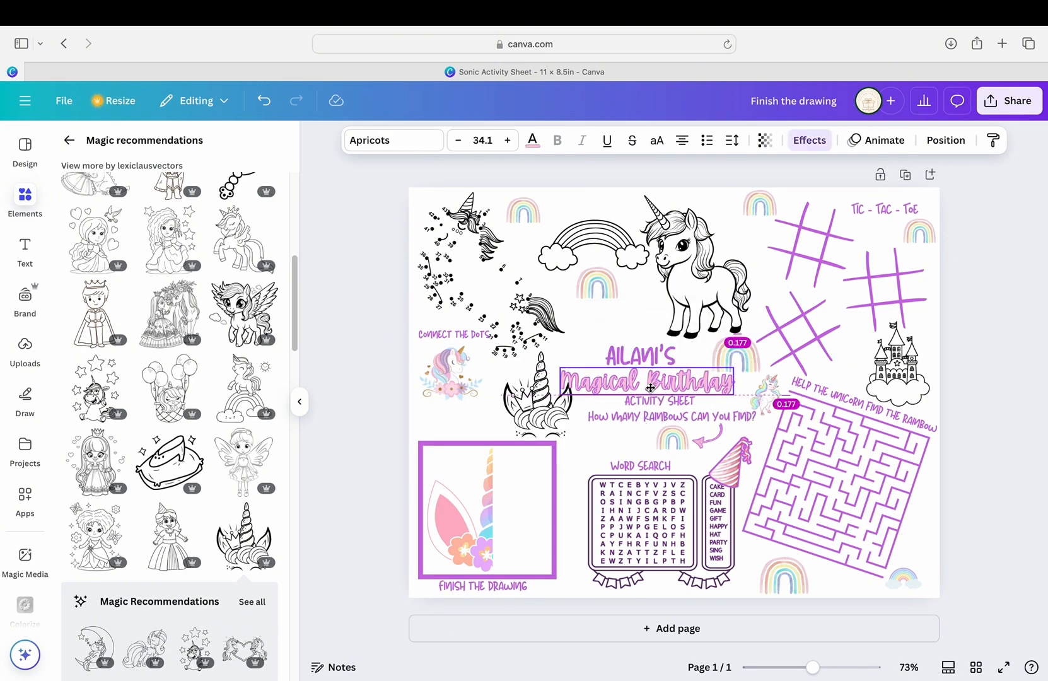
click(458, 146)
click(458, 146)
click(458, 146)
Center the "How many rainbows can you find?" line under the title and reduce its font size to 15.7.
drag(685, 408, 637, 413)
click(459, 140)
click(458, 140)
click(458, 140)
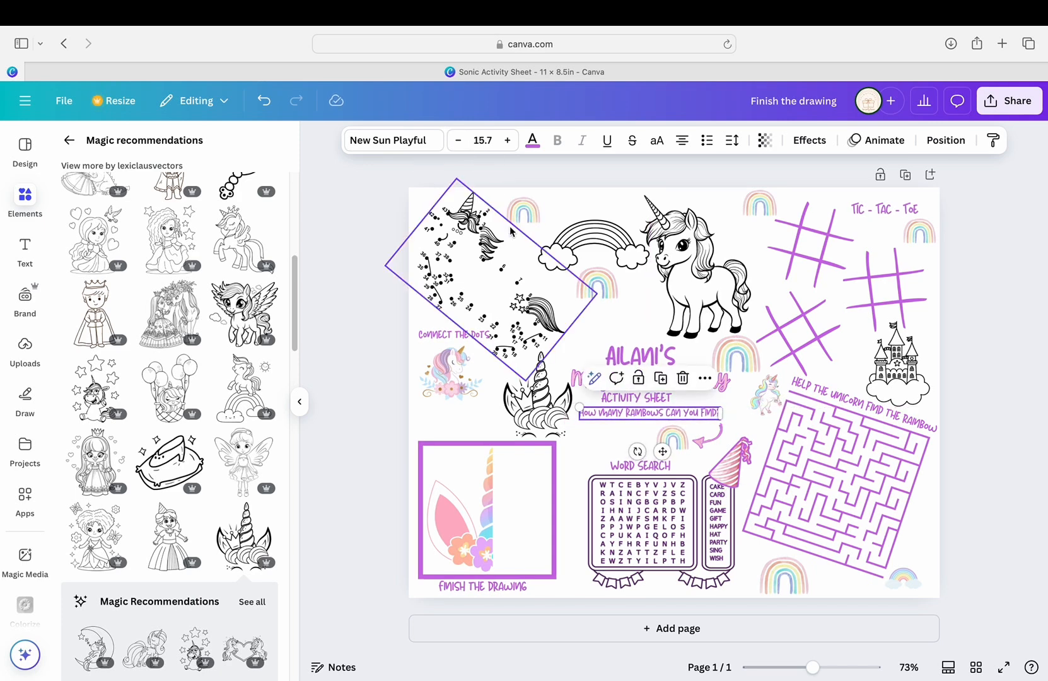
Move the small rainbow and its curved arrow to sit centered beneath the rainbow-counting question.
click(640, 523)
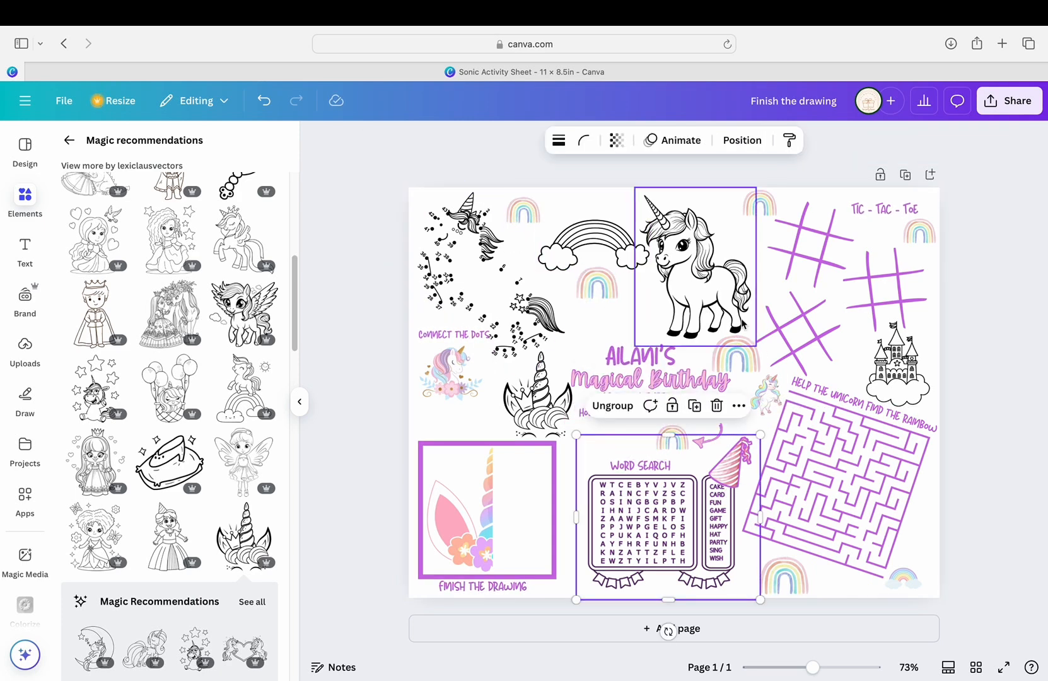
click(1024, 271)
mouse_move(678, 440)
mouse_down()
mouse_move(646, 435)
mouse_move(697, 427)
mouse_move(688, 427)
mouse_up()
click(1010, 428)
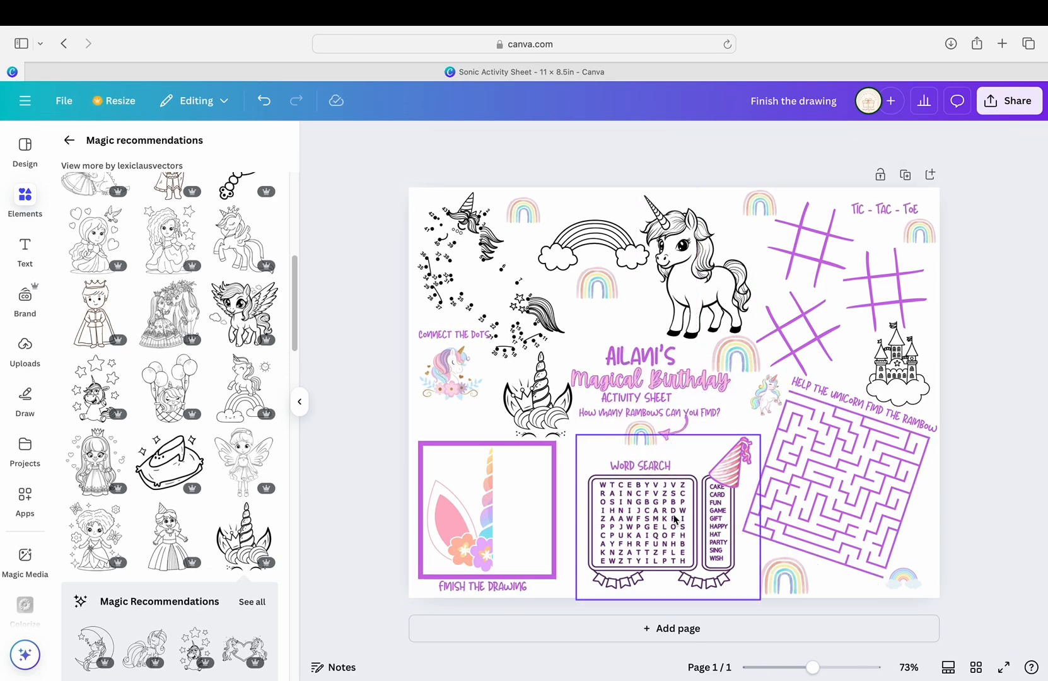
Shift the word-search puzzle group slightly left beneath its "Word Search" heading.
mouse_move(661, 516)
mouse_down()
mouse_move(644, 516)
mouse_move(655, 517)
mouse_up()
click(993, 451)
click(635, 466)
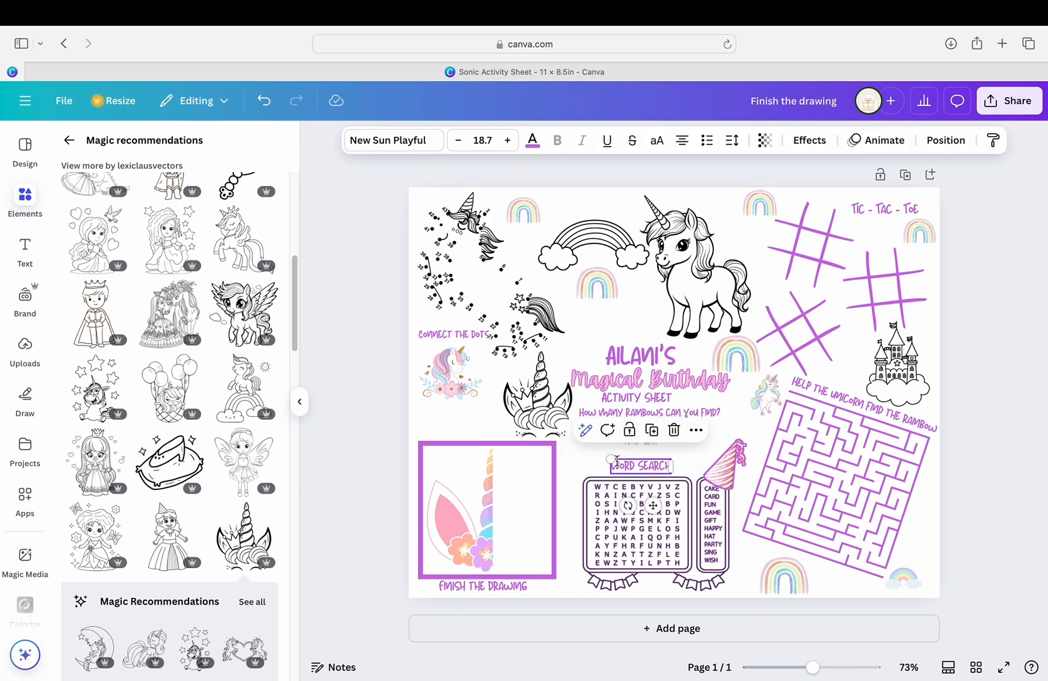
click(995, 406)
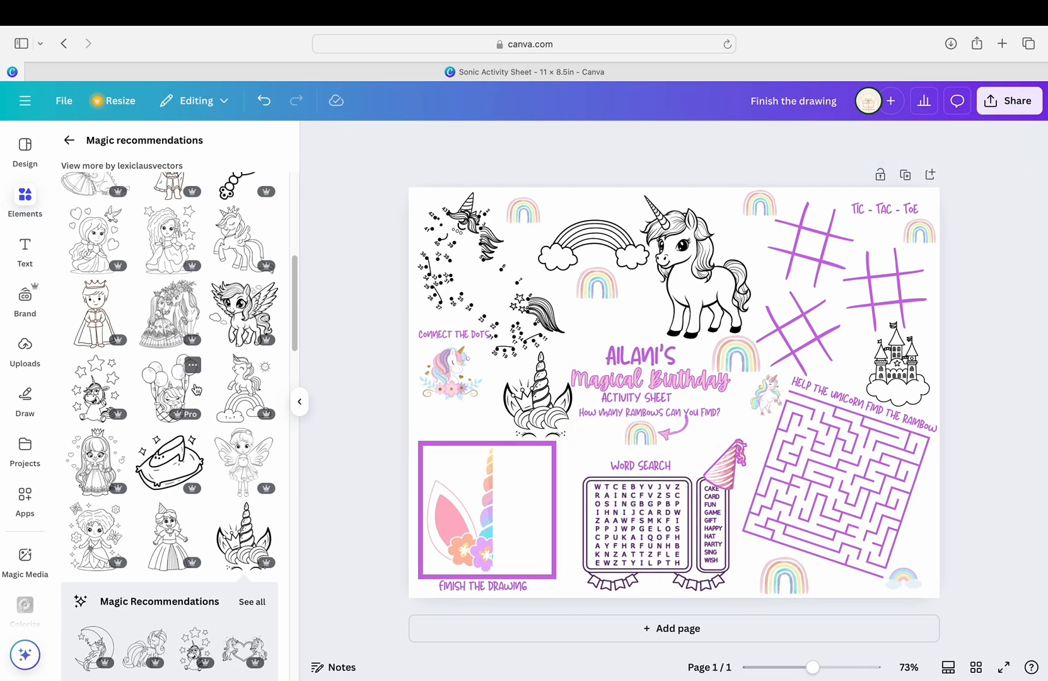
Add the outlined baby unicorn on a cloud swing from the magic recommendations for the unicorn face graphic.
scroll(208, 282, down, 3)
scroll(217, 317, down, 5)
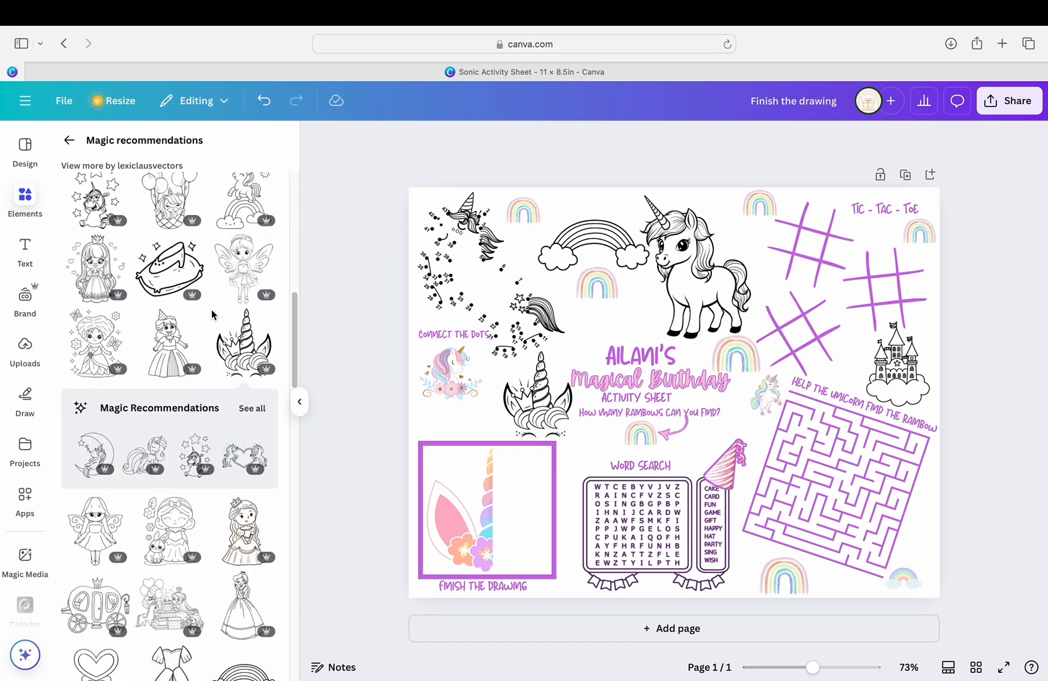
scroll(162, 349, down, 9)
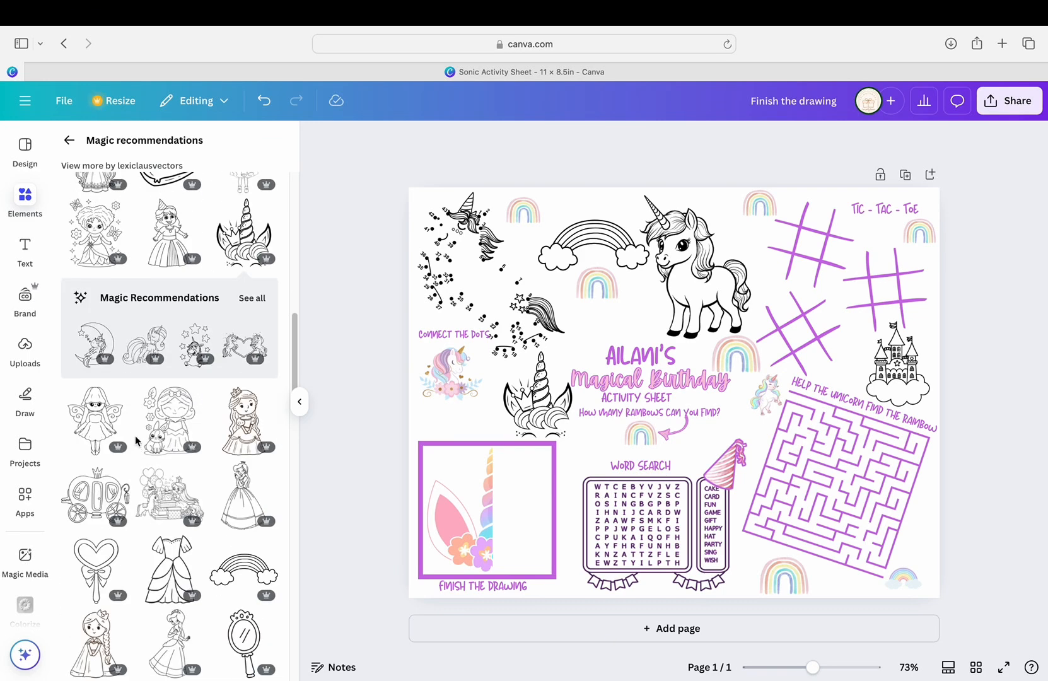
scroll(133, 434, down, 10)
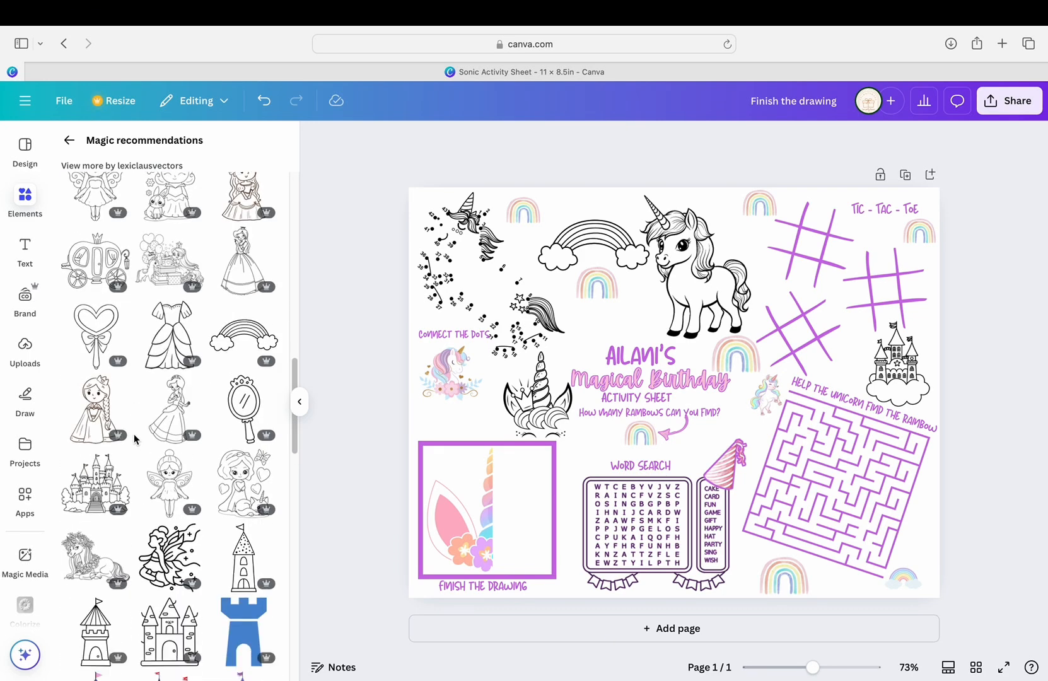
scroll(133, 434, down, 8)
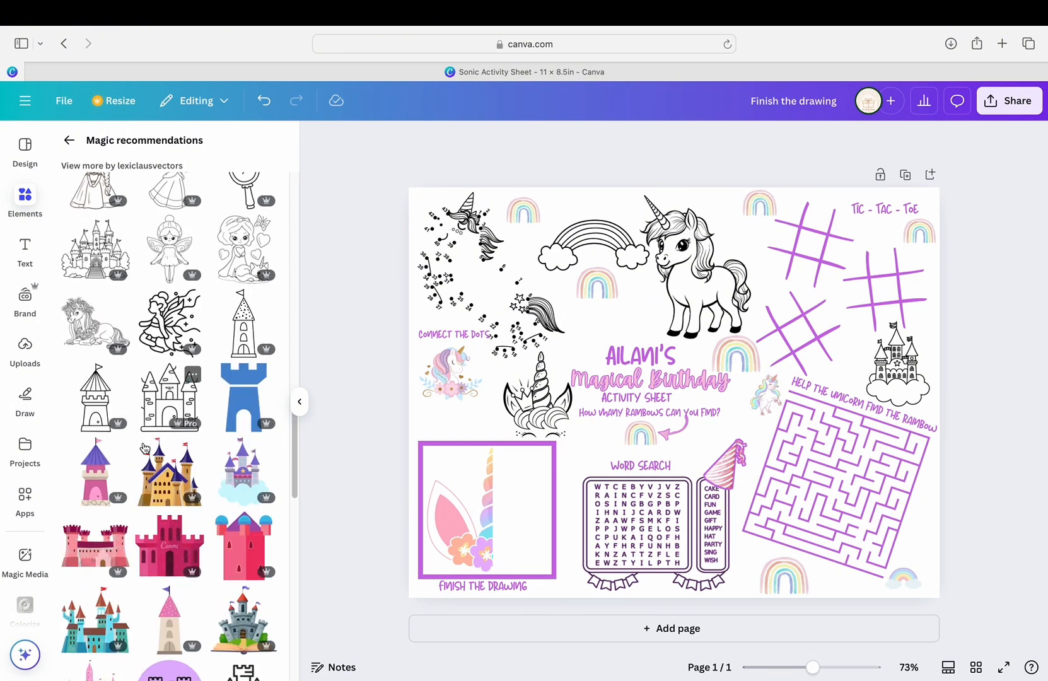
scroll(146, 447, up, 4)
scroll(146, 448, up, 18)
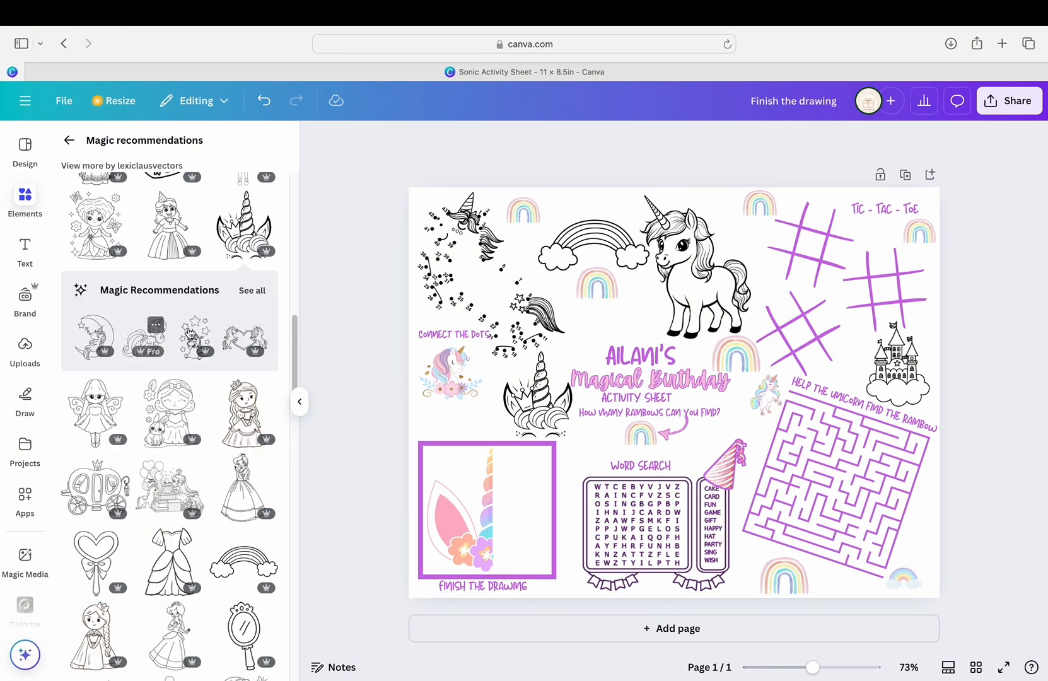
click(252, 290)
click(169, 453)
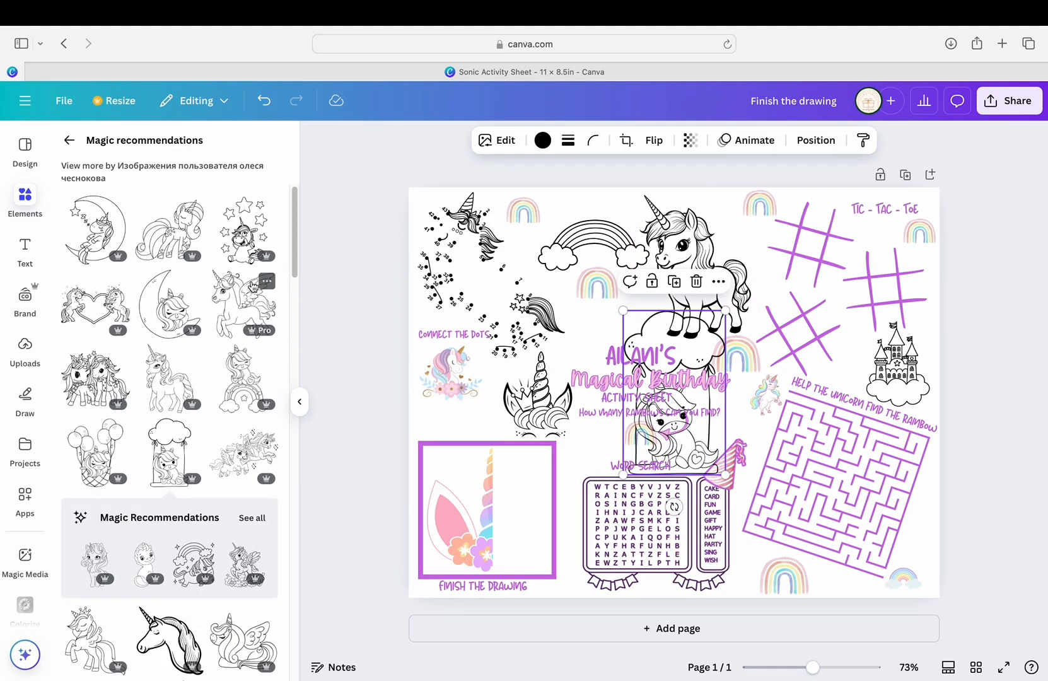
Delete the baby unicorn on a cloud swing and nudge the colored rainbow beneath the outlined rainbow slightly down.
drag(726, 310, 591, 461)
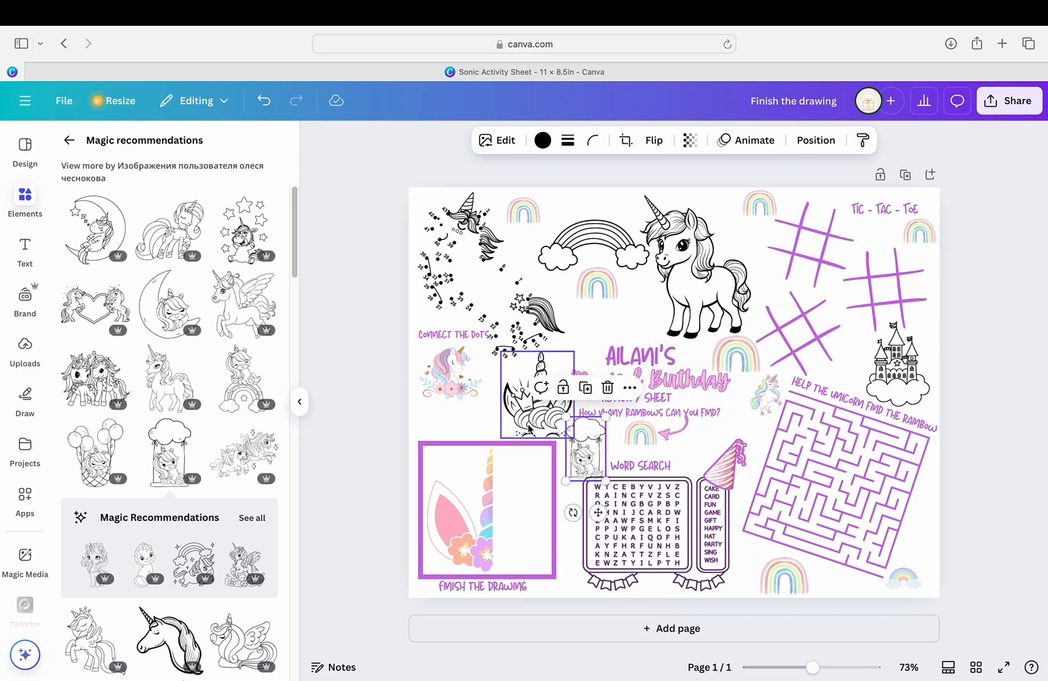
click(612, 392)
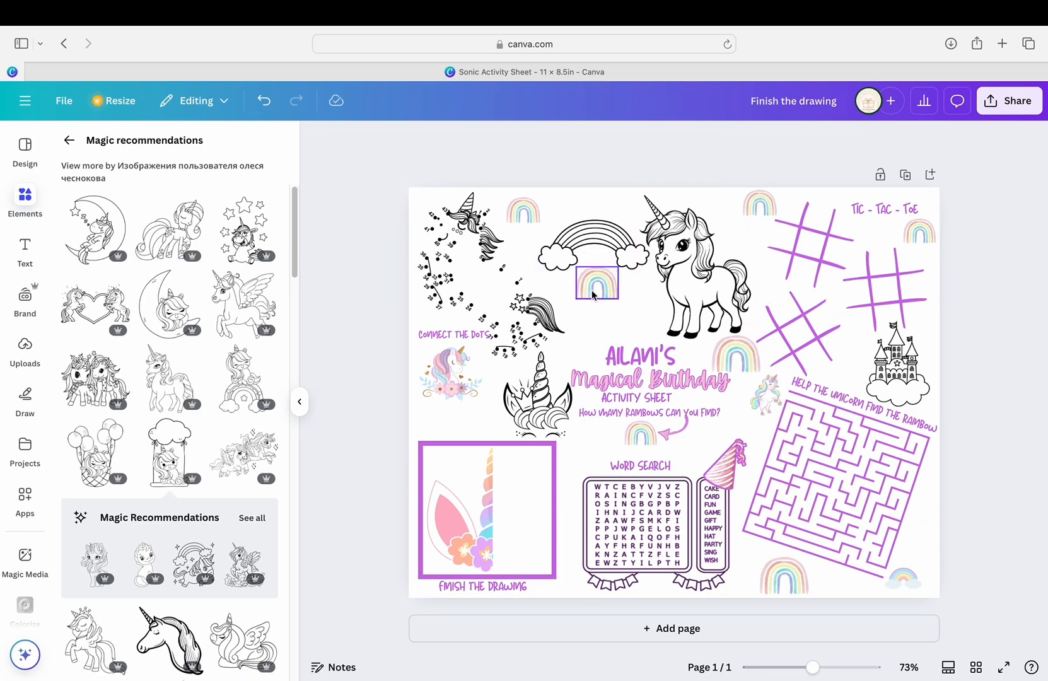
drag(590, 293, 590, 304)
Enlarge the word-search puzzle group slightly, shift it left, and raise the "Word Search" heading above it.
click(725, 455)
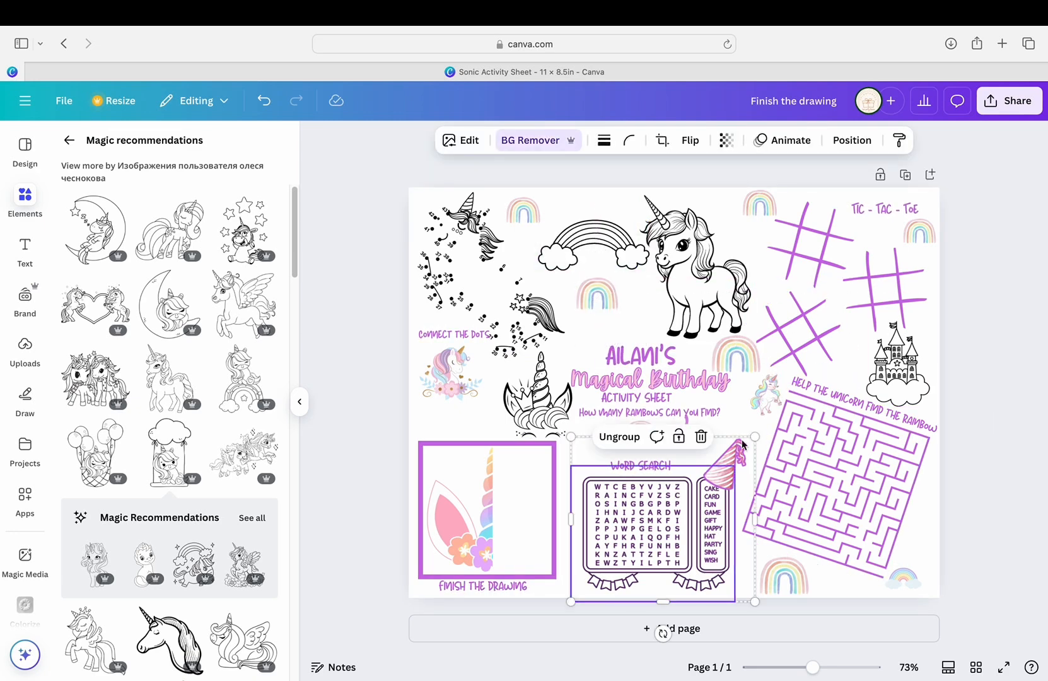
drag(755, 436, 766, 427)
drag(696, 495, 686, 496)
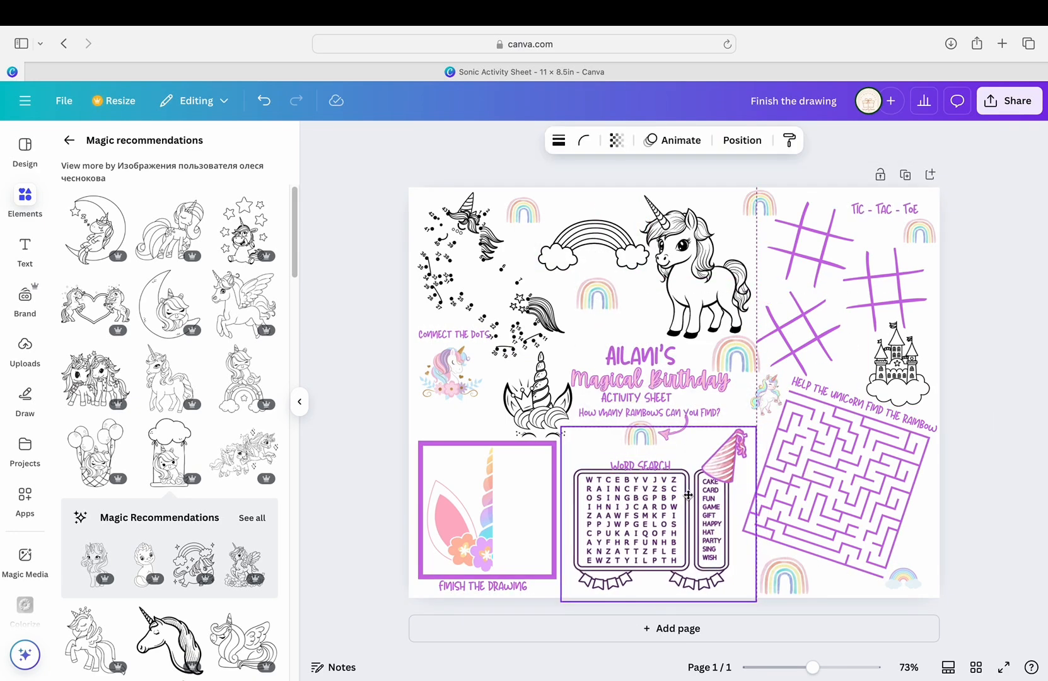
click(946, 451)
drag(627, 465, 627, 459)
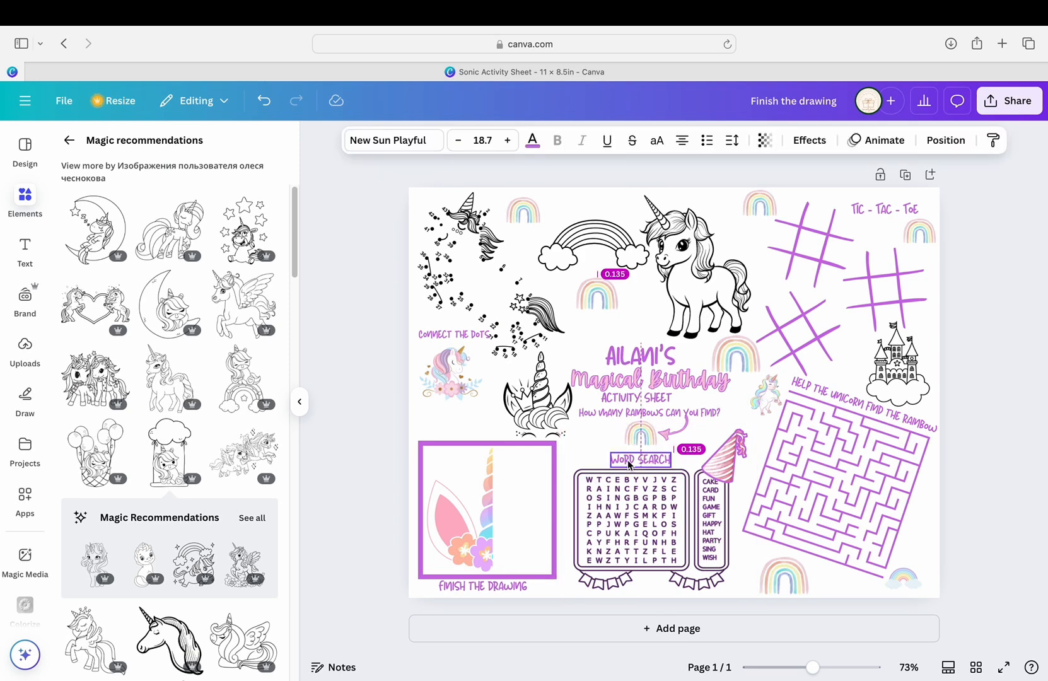
click(1013, 461)
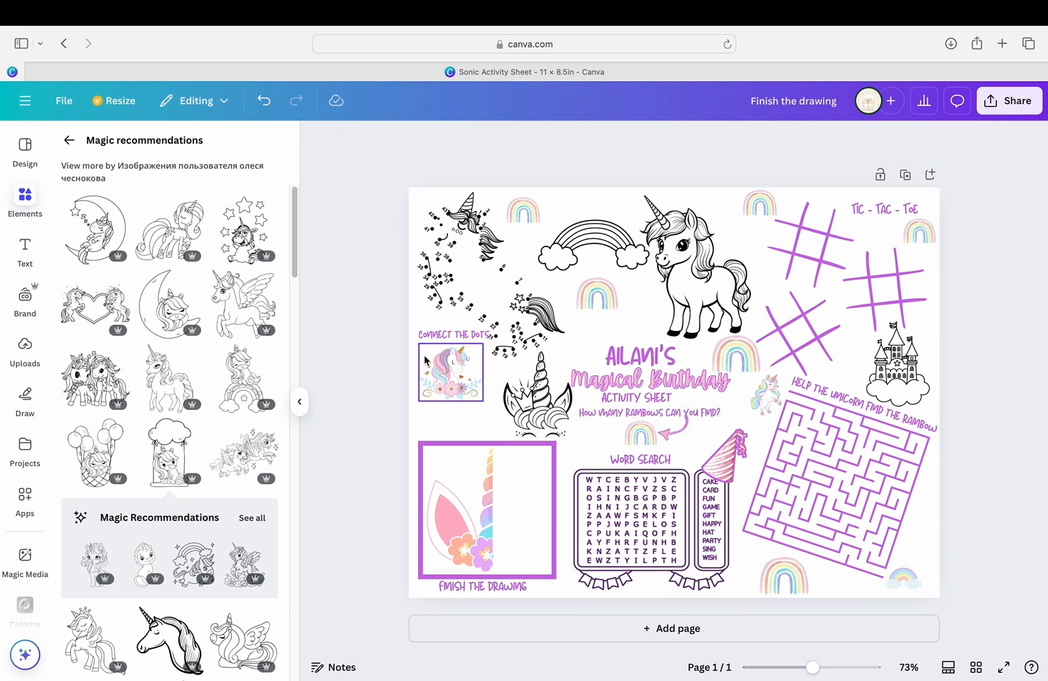
Enlarge the tilted connect-the-dots unicorn to about 3.9 by 2.4 in.
click(507, 318)
drag(597, 295, 606, 297)
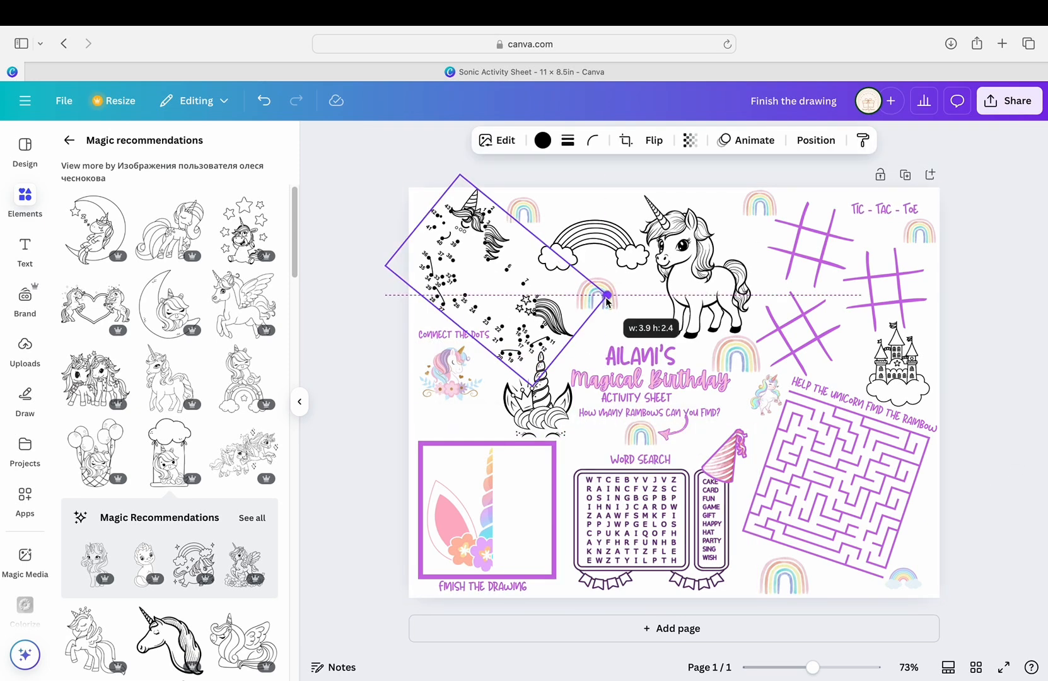
click(639, 169)
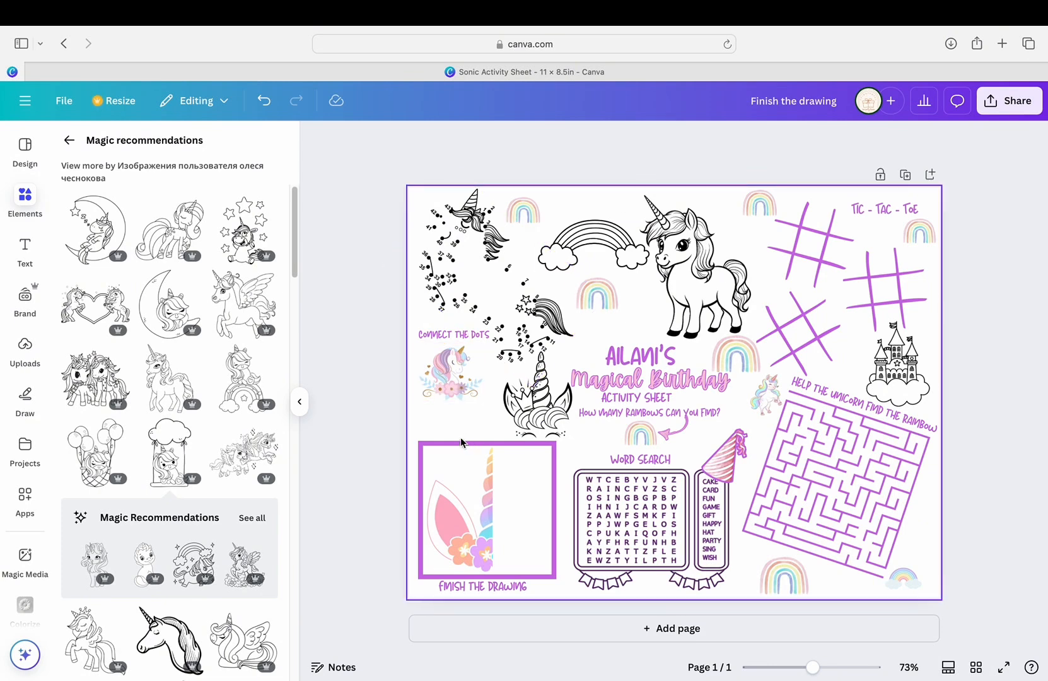
Uncrop and resize the floral unicorn head beneath "Connect the Dots" so it fills the space above the drawing frame.
click(454, 392)
drag(420, 402, 450, 411)
drag(492, 367, 464, 374)
drag(410, 430, 418, 420)
drag(457, 386, 457, 395)
click(994, 387)
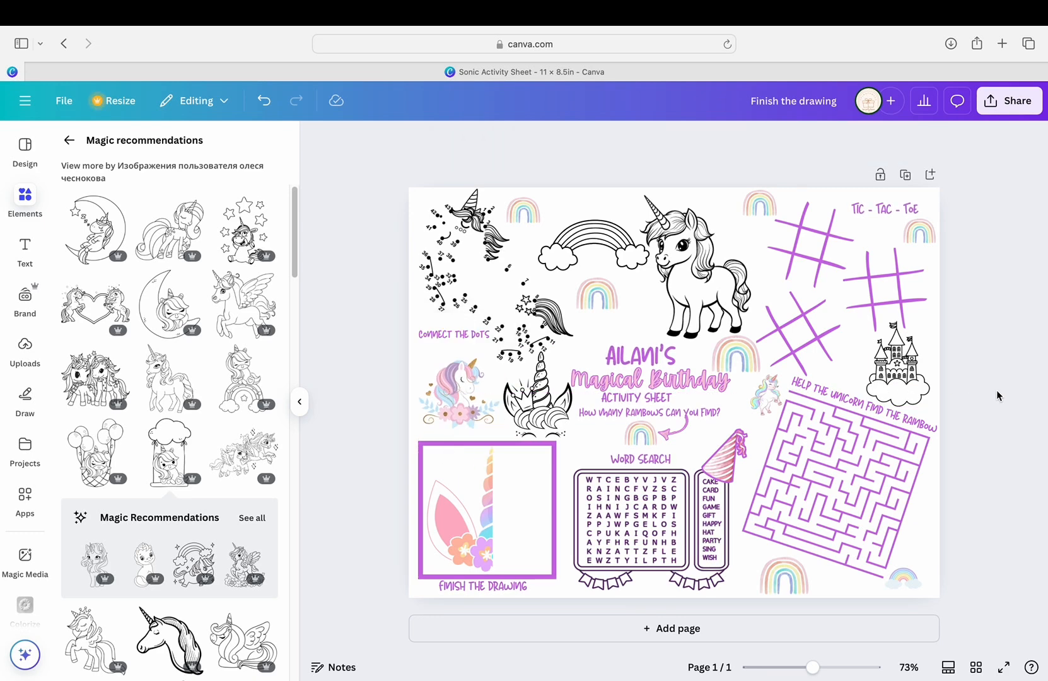
Shrink the rainbow beside the title slightly and reposition it clear of the surrounding graphics.
click(735, 357)
drag(714, 373, 723, 366)
drag(748, 350, 738, 352)
click(1006, 353)
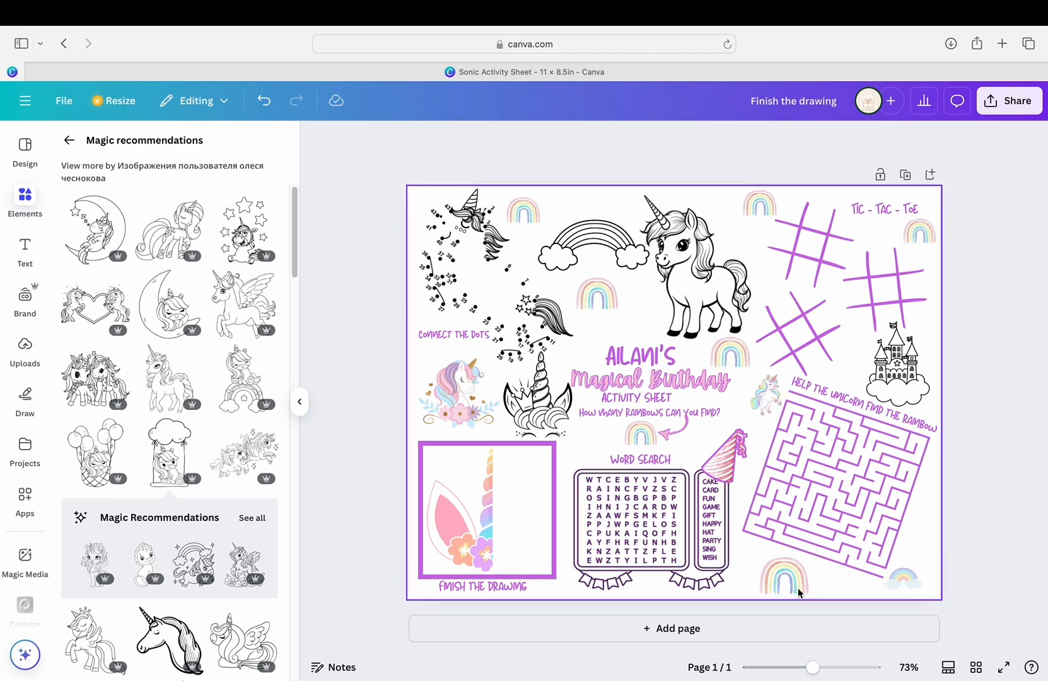
Add small rainbow copies beneath the "Connect the Dots" heading and beside the maze's lower-right edge.
click(762, 205)
click(764, 246)
drag(767, 213, 942, 512)
click(264, 101)
click(427, 321)
click(1005, 383)
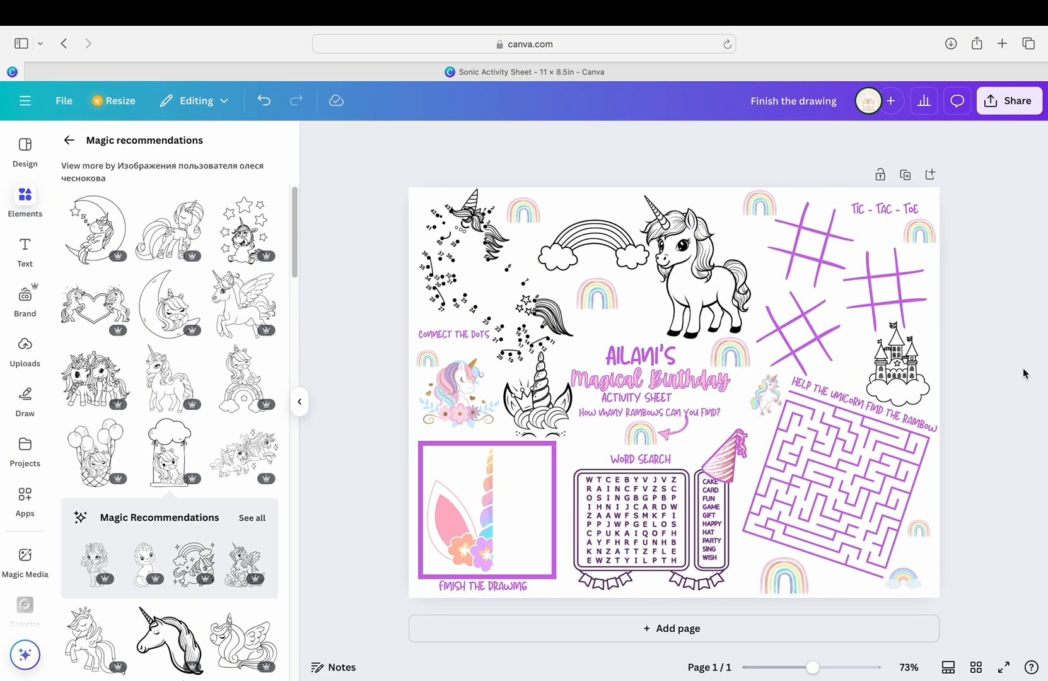
Enlarge the outlined standing unicorn slightly.
click(744, 202)
drag(756, 187, 765, 176)
click(1028, 306)
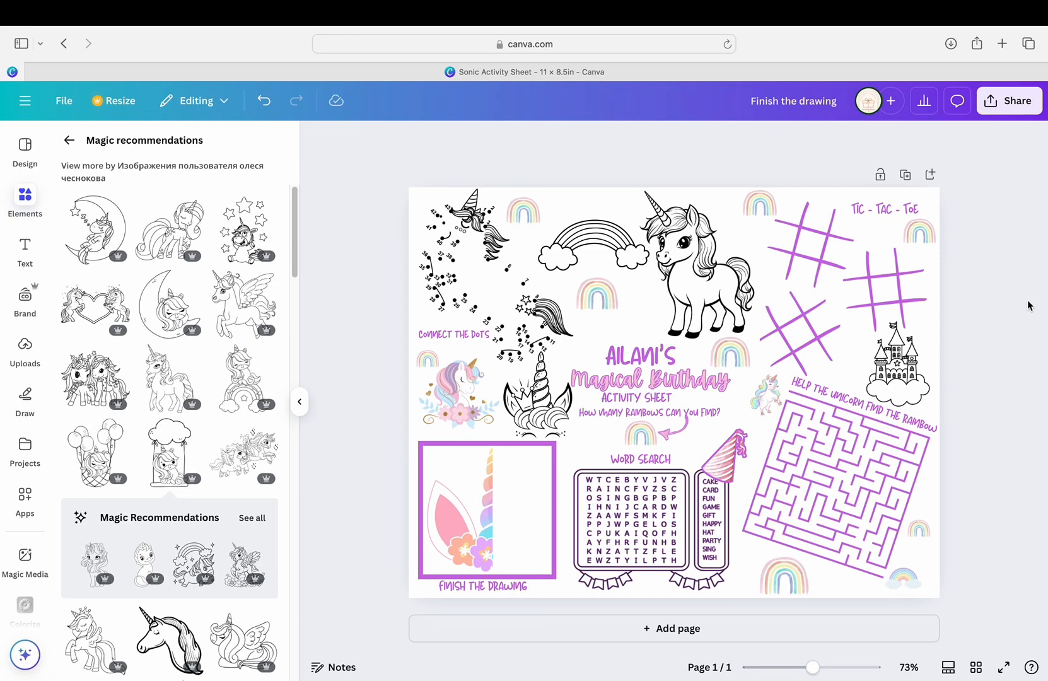
Duplicate the page and recolor the copy's three tic-tac-toe grids and maze light pink.
click(896, 171)
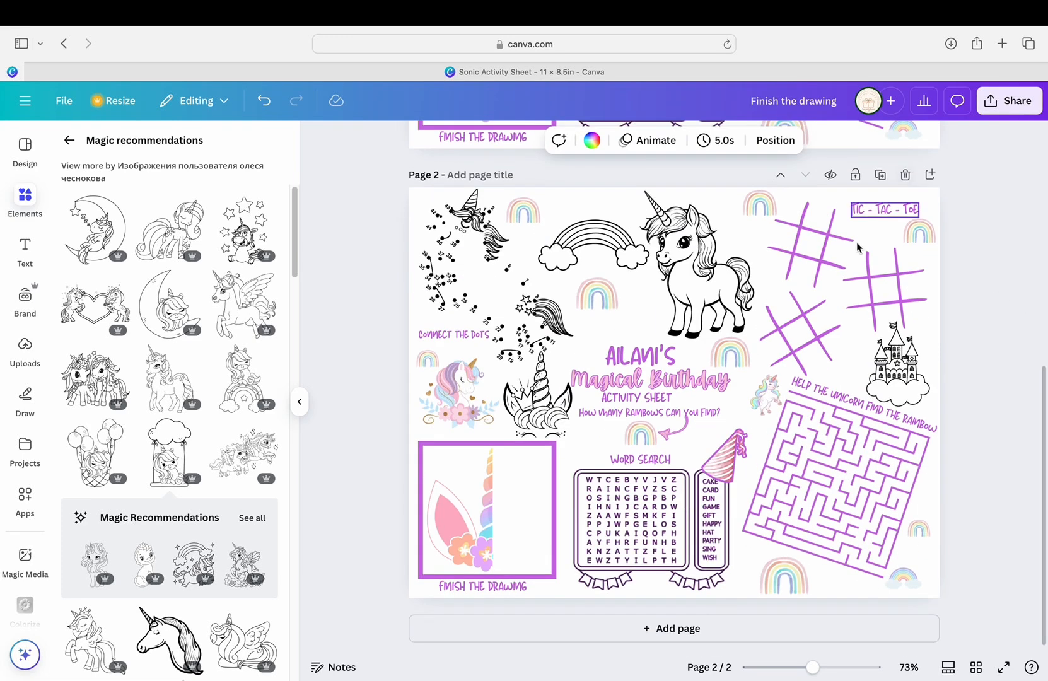
click(798, 250)
click(543, 140)
click(191, 243)
click(865, 299)
click(187, 251)
click(806, 323)
click(180, 243)
click(801, 470)
click(191, 244)
Recolor the "Tic - Tac - Toe" and "Help the unicorn find the rainbow" headings light pink.
click(909, 209)
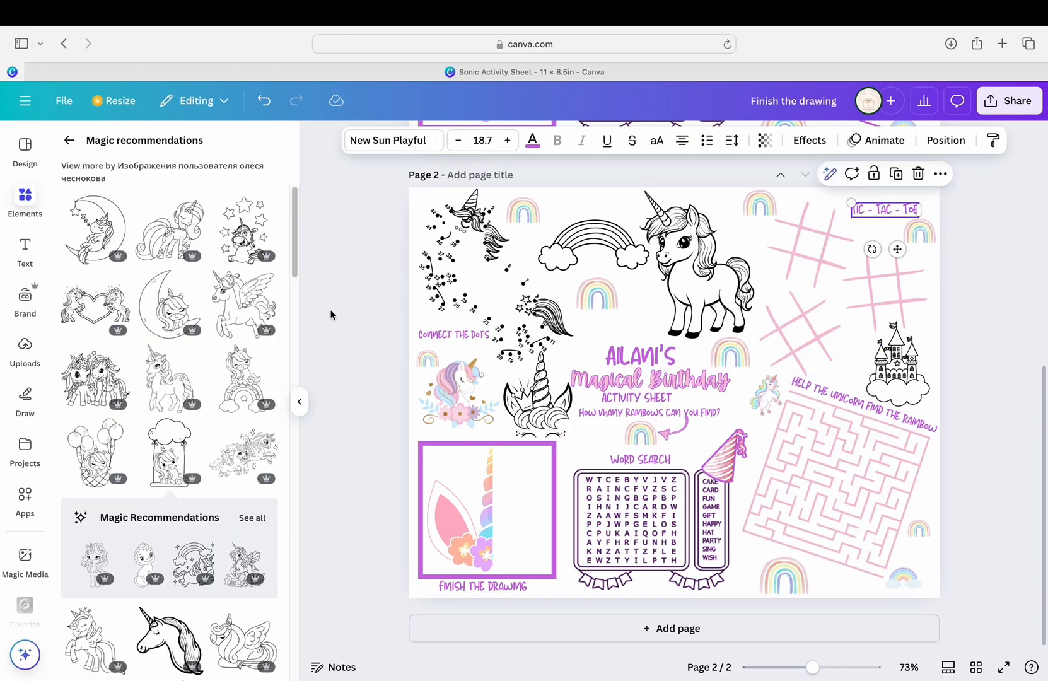
click(533, 140)
click(188, 243)
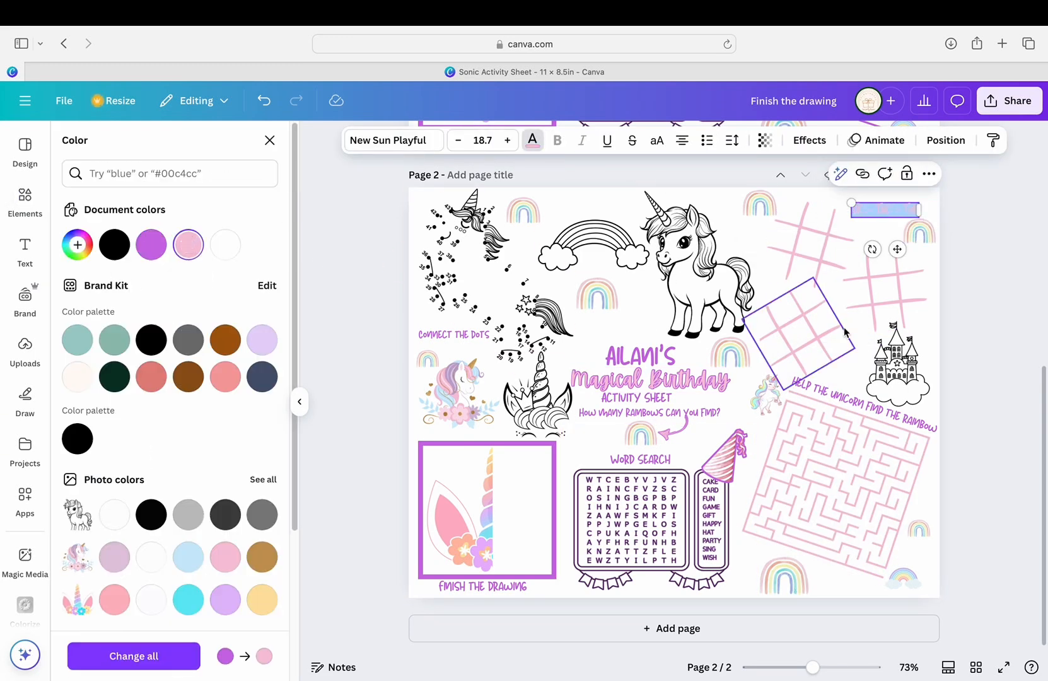
click(975, 286)
click(911, 406)
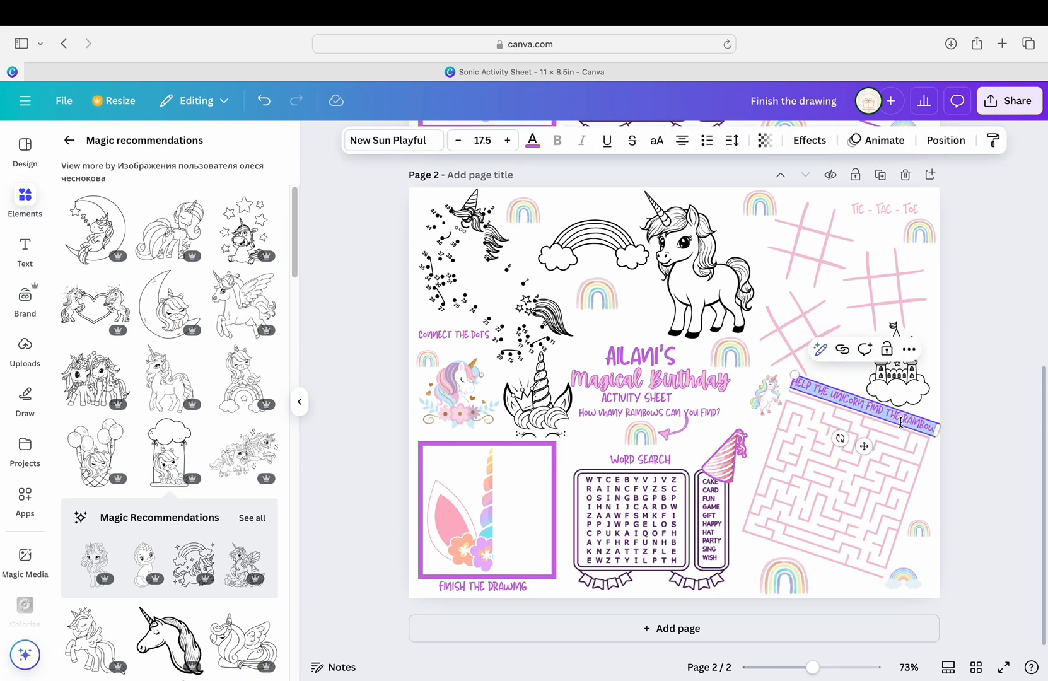
click(532, 140)
click(187, 243)
Recolor the "Connect the Dots" and "Finish the Drawing" headings and the drawing frame's border light pink.
click(438, 332)
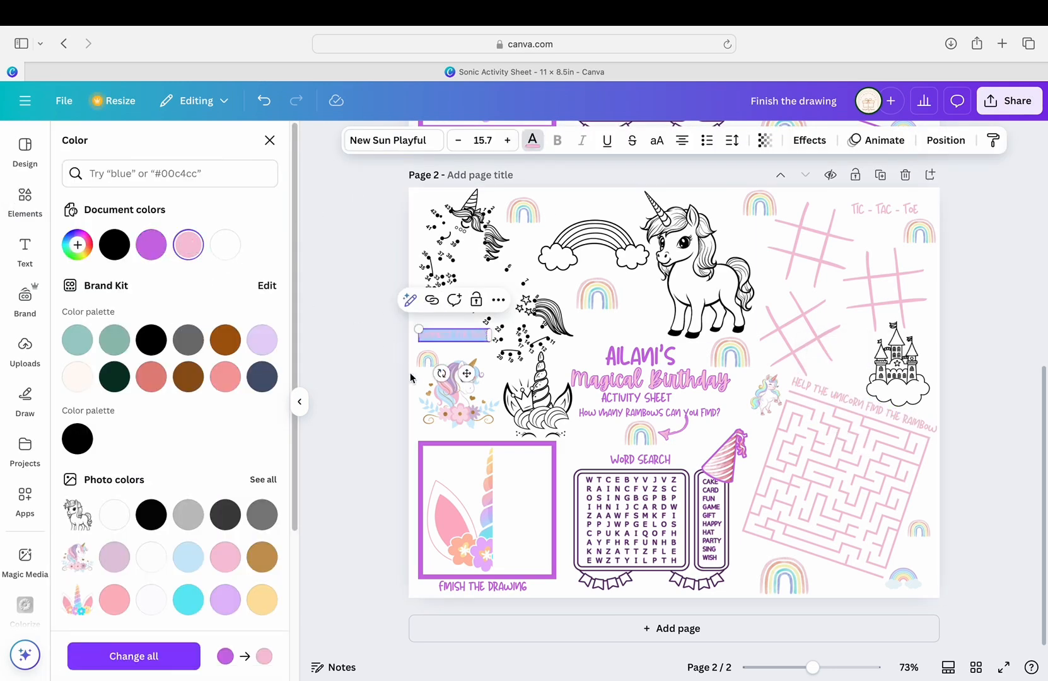
click(476, 590)
click(188, 245)
click(431, 451)
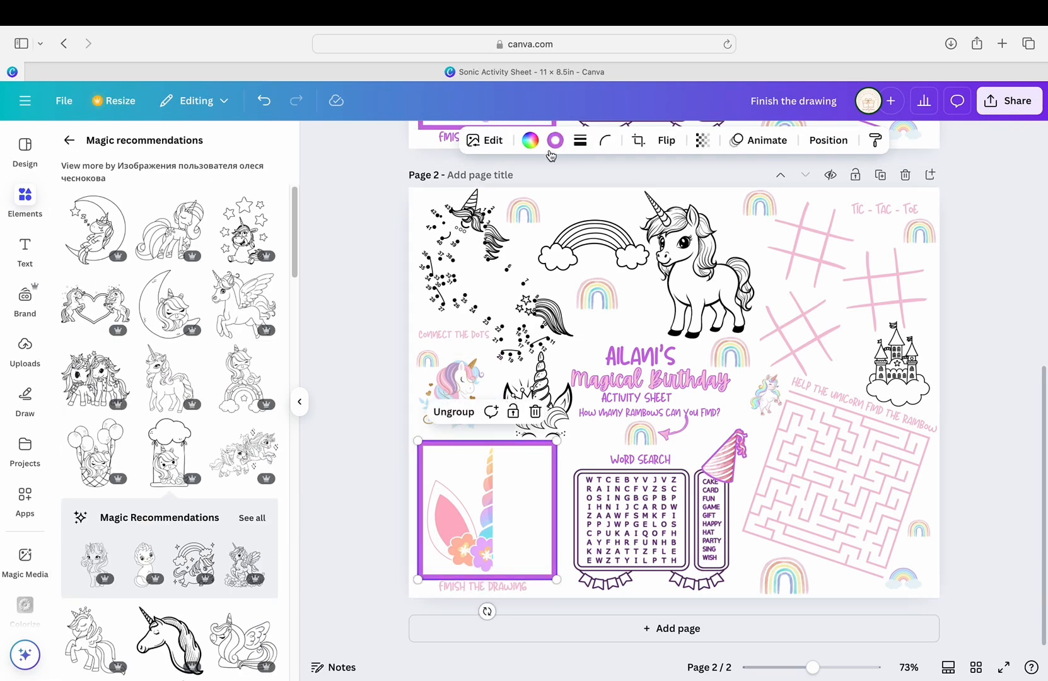
click(555, 140)
click(188, 245)
Recolor the child's name, "Word Search", "Activity Sheet" and the rainbow-counting question light pink.
double_click(607, 357)
click(532, 140)
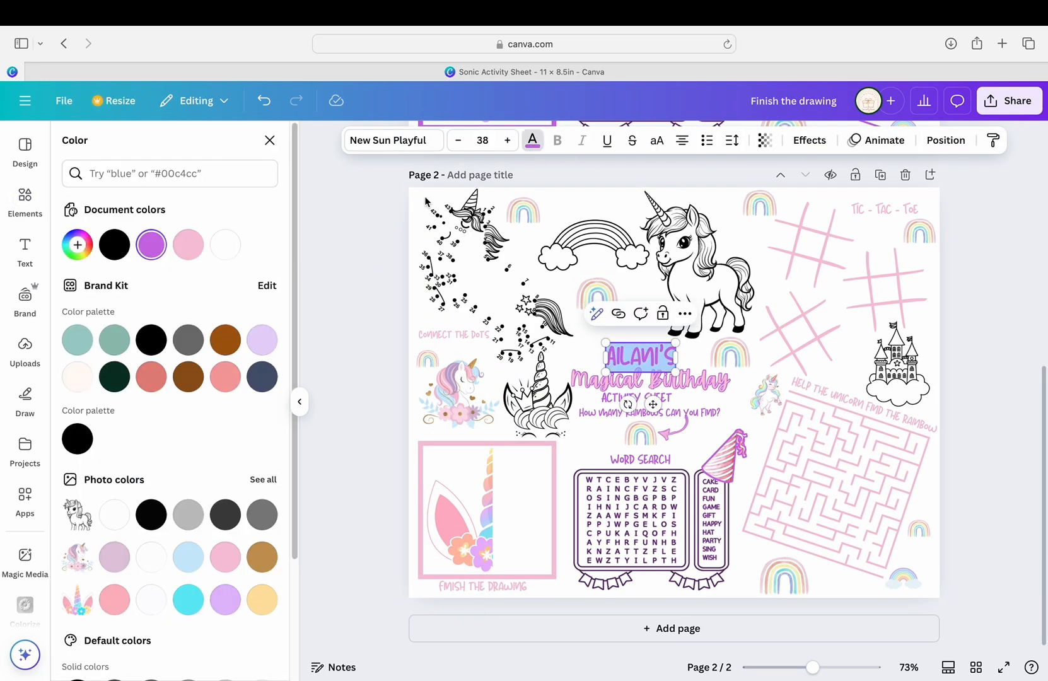
click(188, 245)
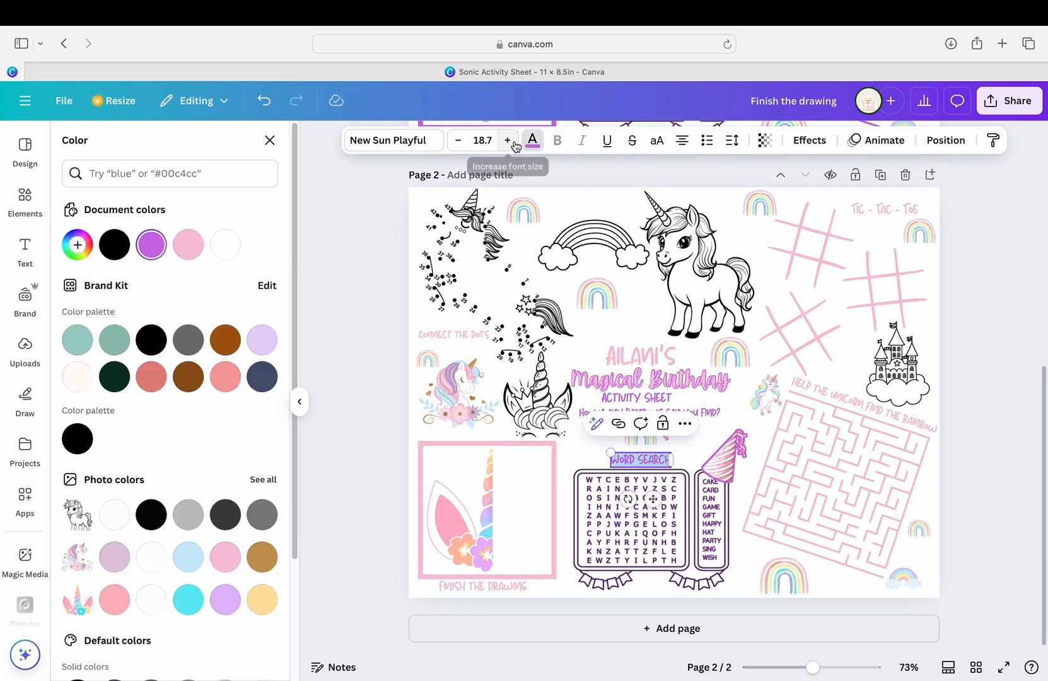
click(188, 244)
double_click(635, 398)
click(188, 245)
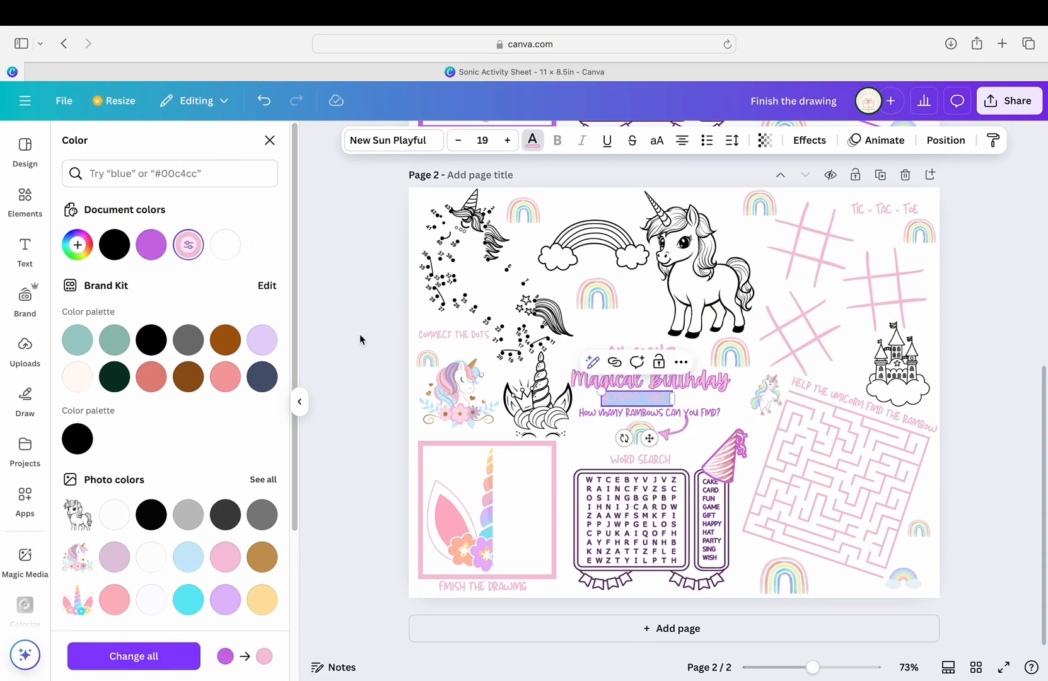
double_click(638, 412)
click(189, 245)
Set the word-search puzzle's outline shadow color to #F7C4DA, copied from a tic-tac-toe grid.
click(578, 470)
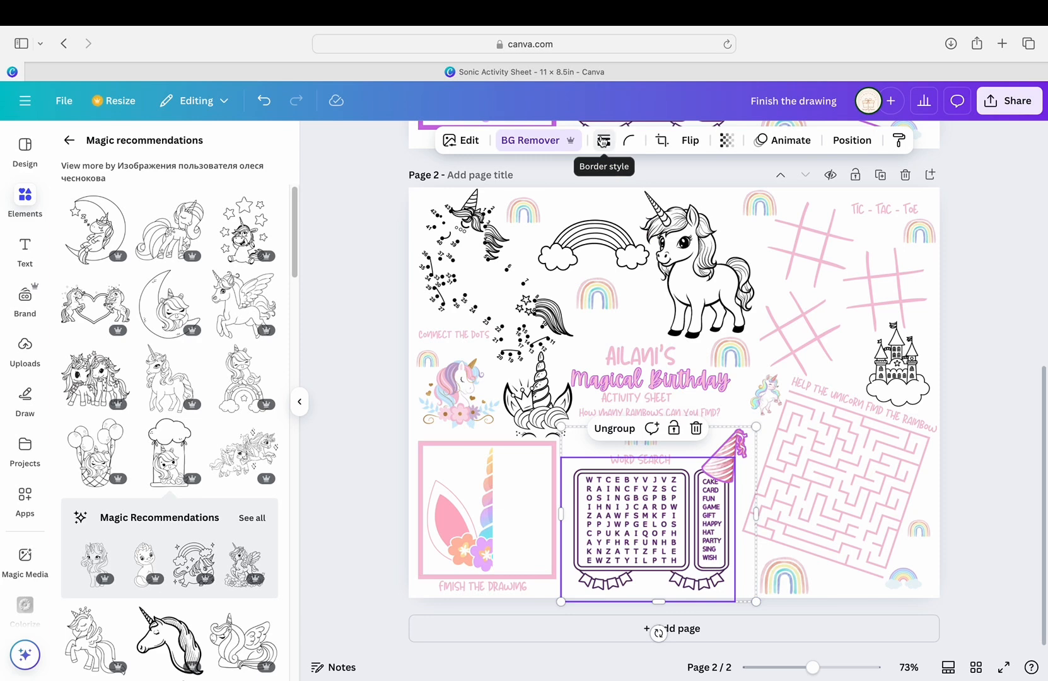
click(800, 359)
click(543, 140)
click(76, 245)
right_click(115, 382)
click(136, 459)
click(596, 530)
click(448, 145)
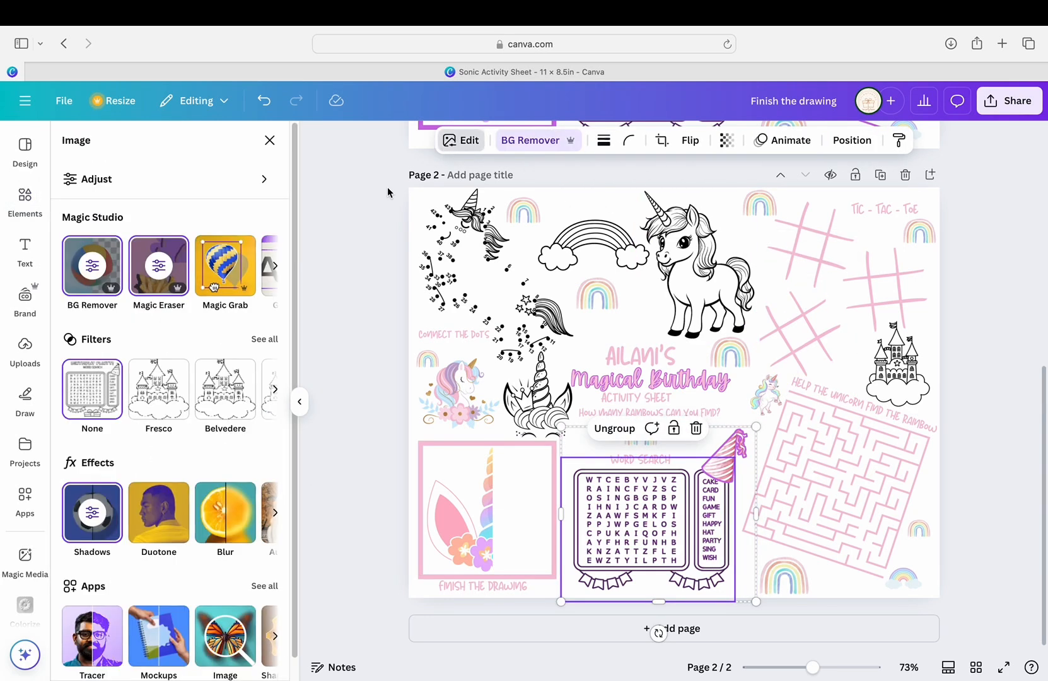
click(93, 512)
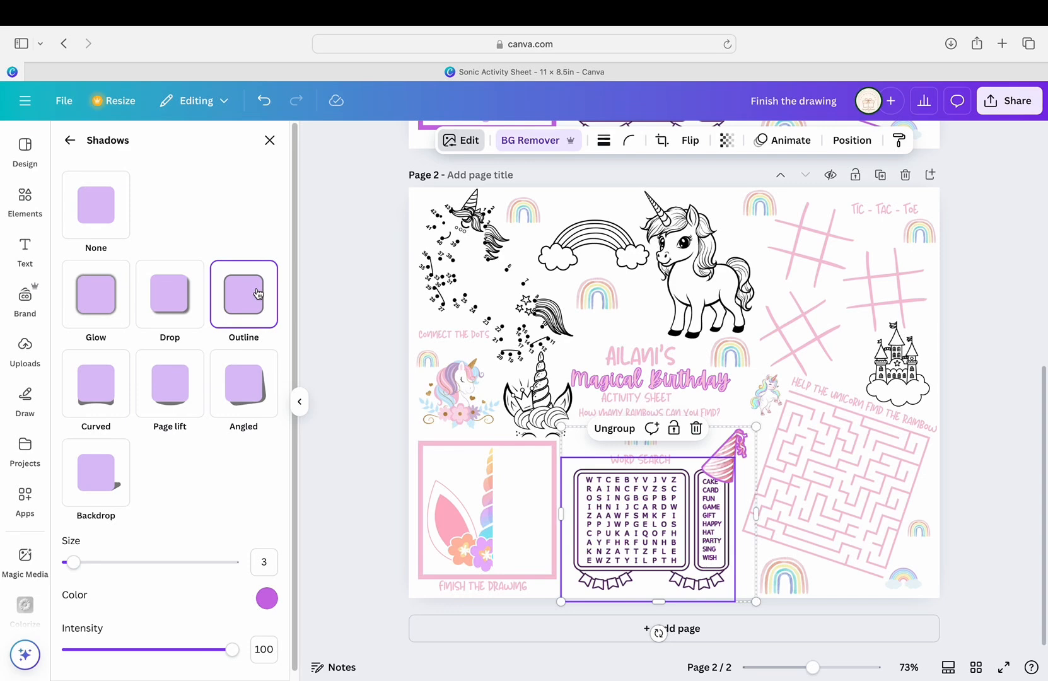
click(277, 611)
right_click(367, 570)
click(403, 490)
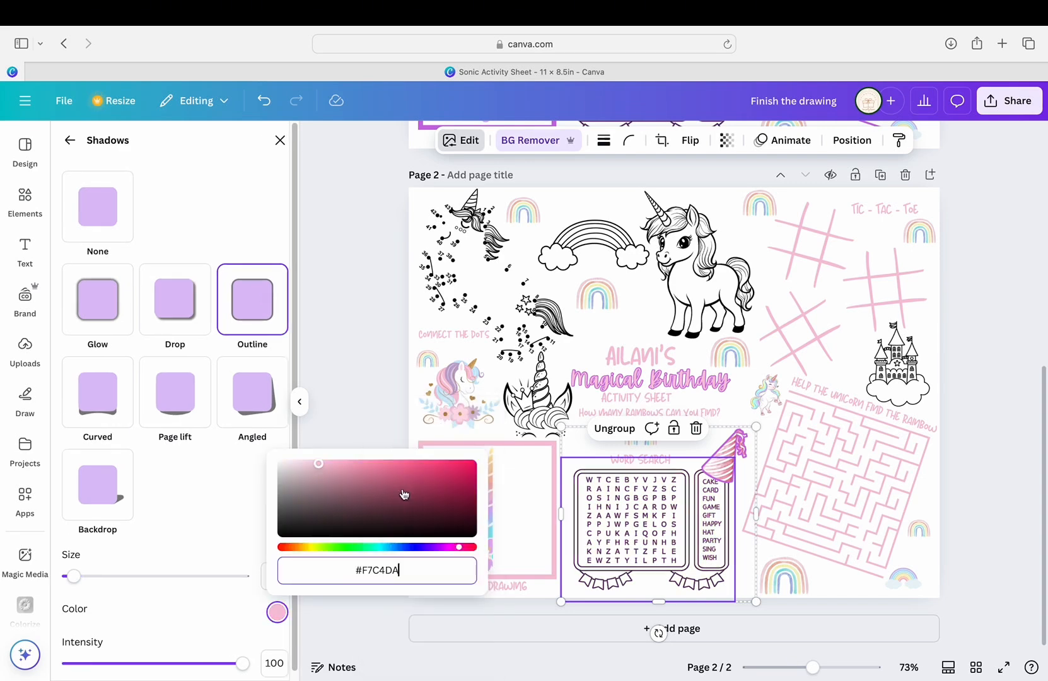
click(1035, 462)
click(1020, 437)
Remove the outline shadow from the word-search puzzle image by setting its shadow to None.
click(739, 452)
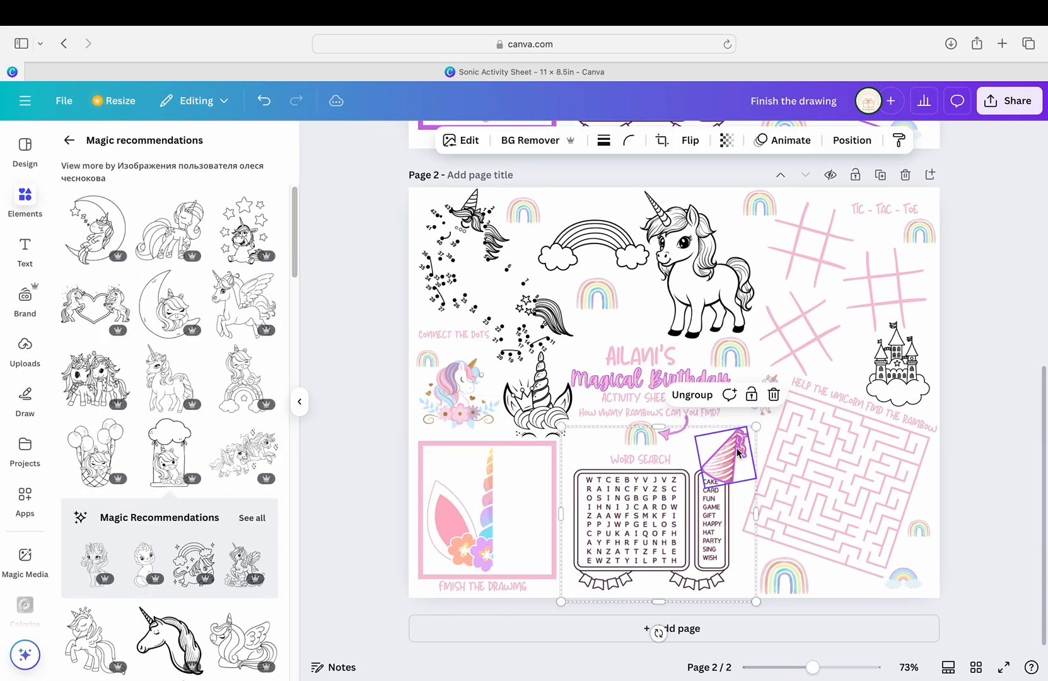
click(460, 140)
click(100, 512)
click(102, 214)
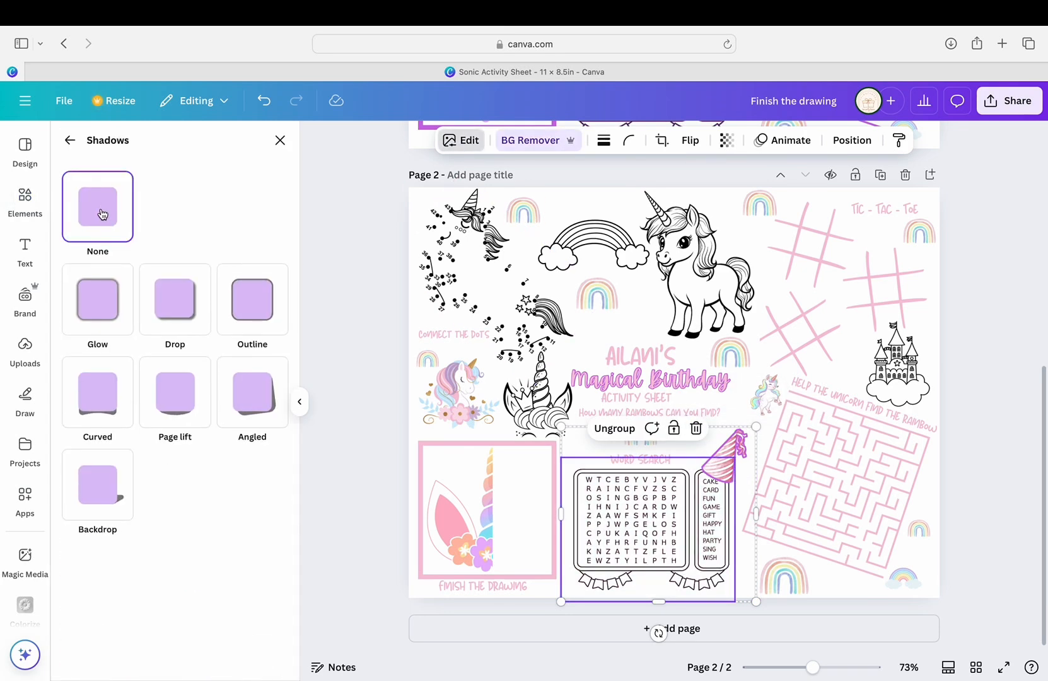
Try to paste the pink color code into the party hat's outline shadow color.
click(730, 447)
click(466, 146)
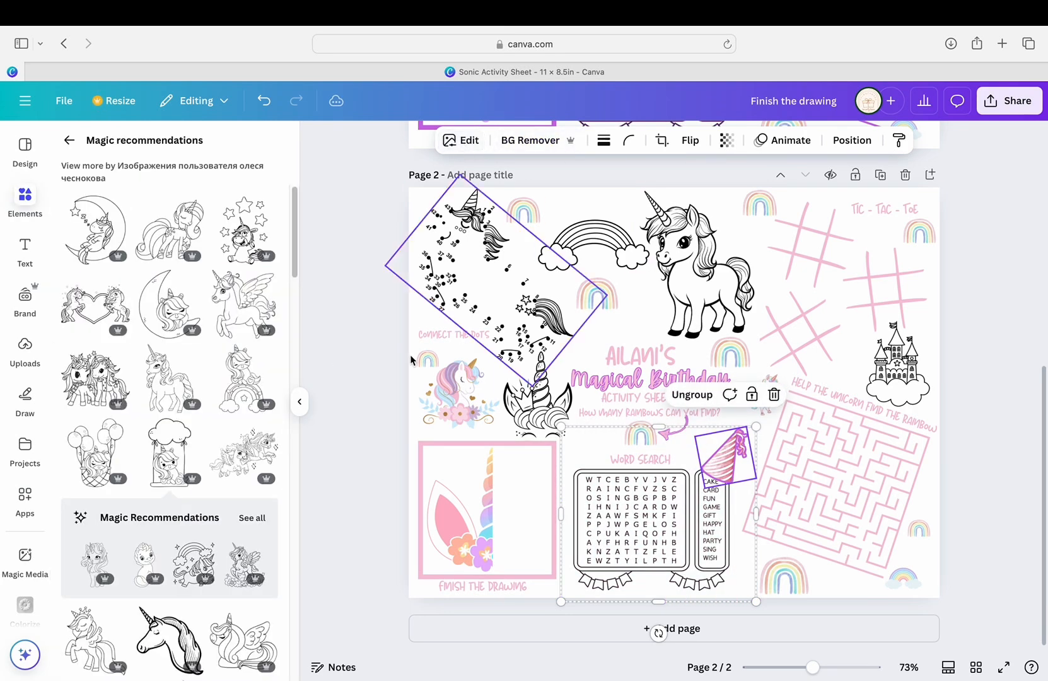
click(459, 139)
click(94, 513)
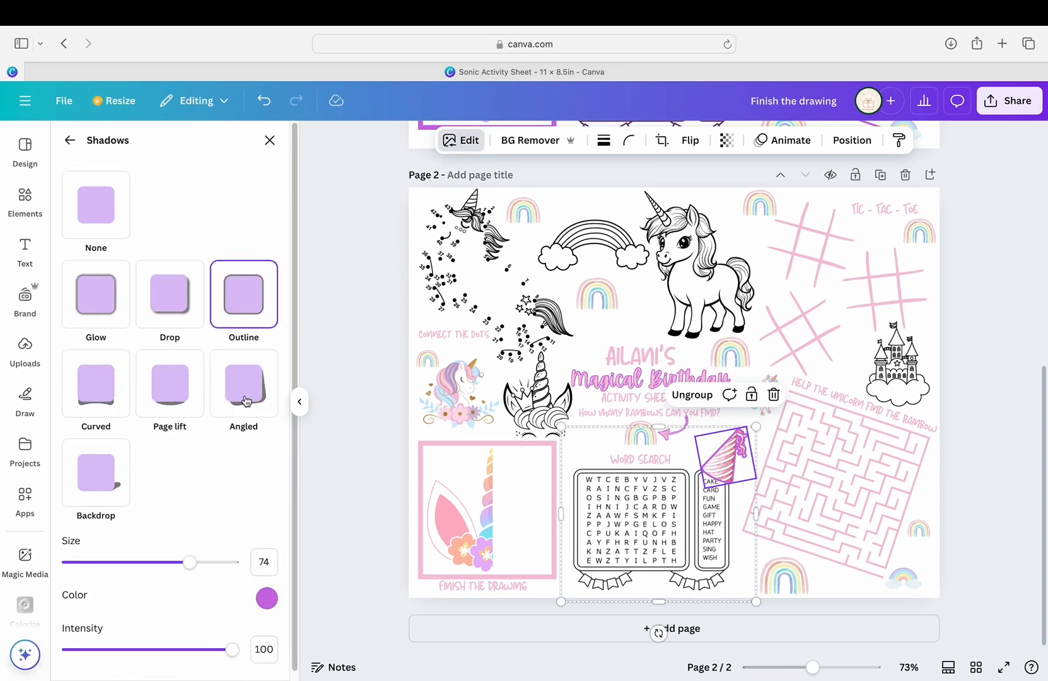
click(275, 614)
key(super+c)
right_click(382, 580)
click(423, 478)
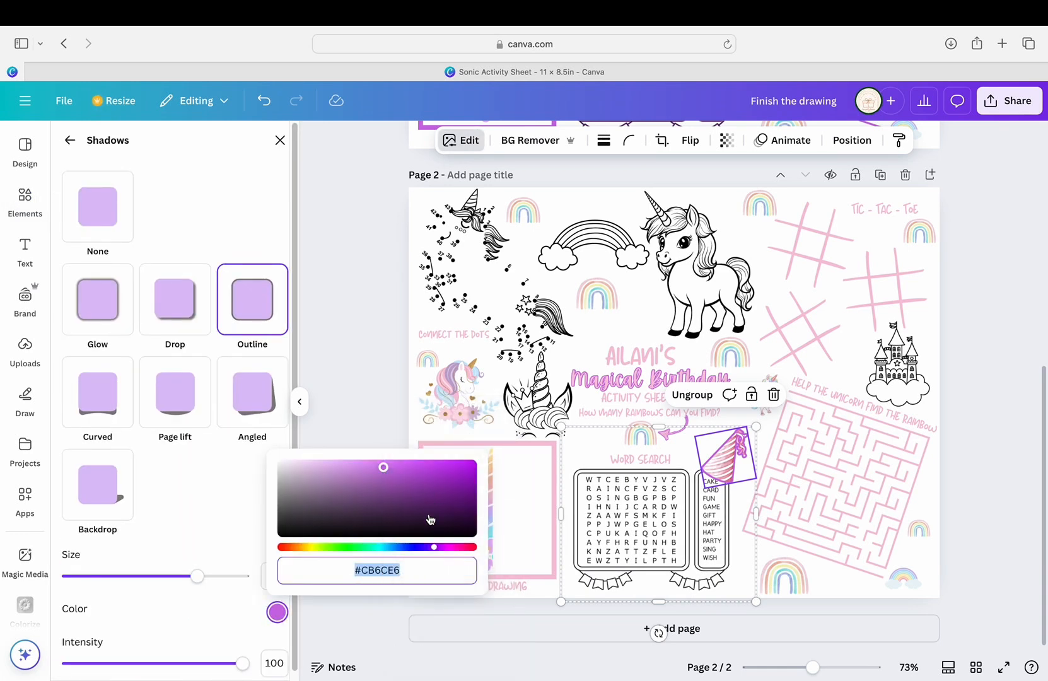
right_click(376, 571)
click(406, 493)
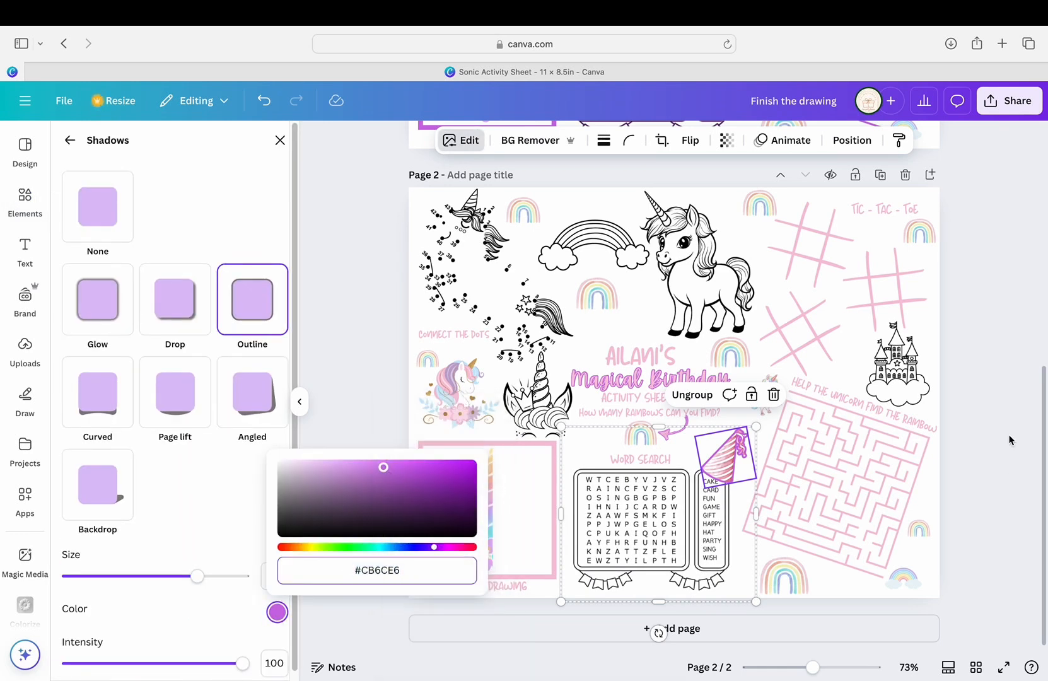
Copy the pink color code from a tic-tac-toe grid and apply it to the party hat's outline shadow.
click(820, 361)
click(543, 140)
right_click(131, 388)
click(166, 462)
double_click(725, 467)
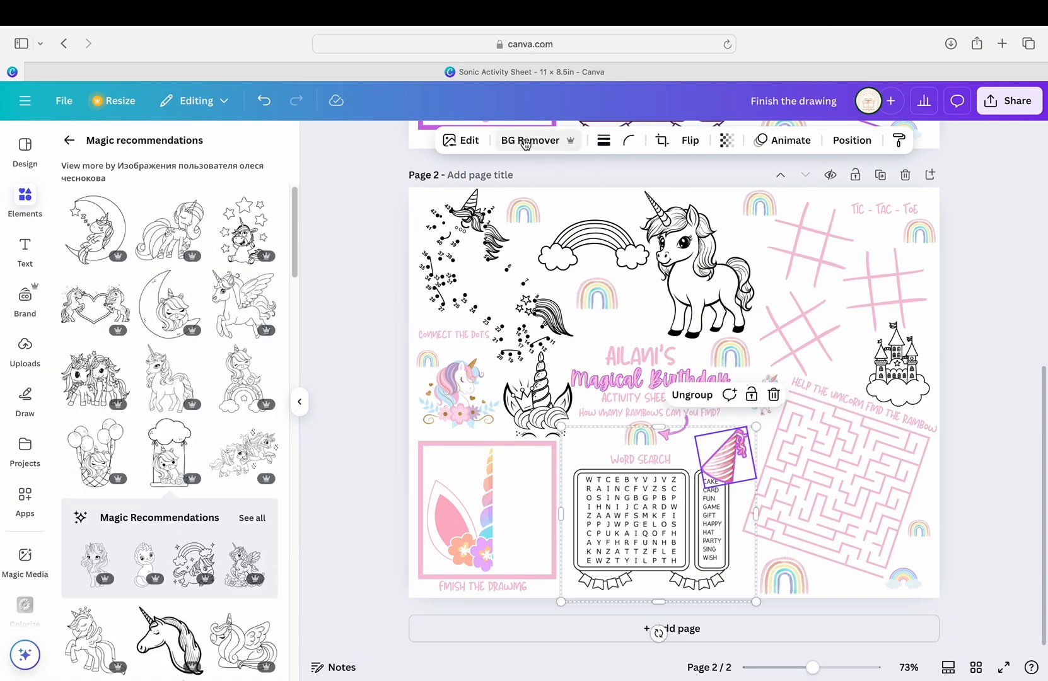
click(462, 141)
click(92, 512)
click(277, 611)
right_click(377, 570)
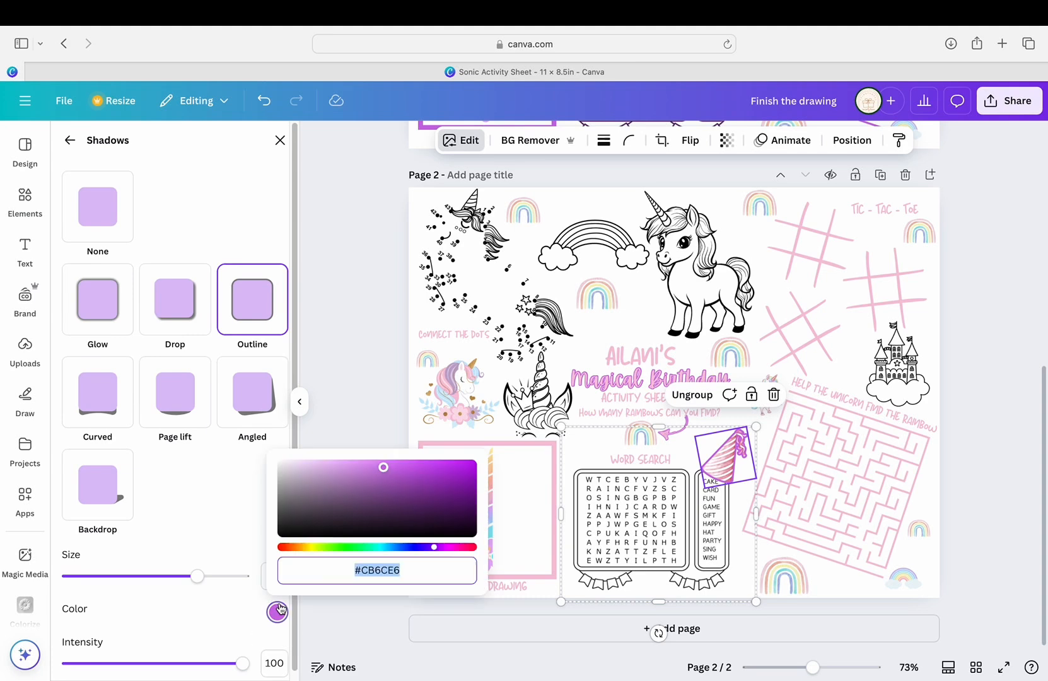
click(407, 497)
click(377, 391)
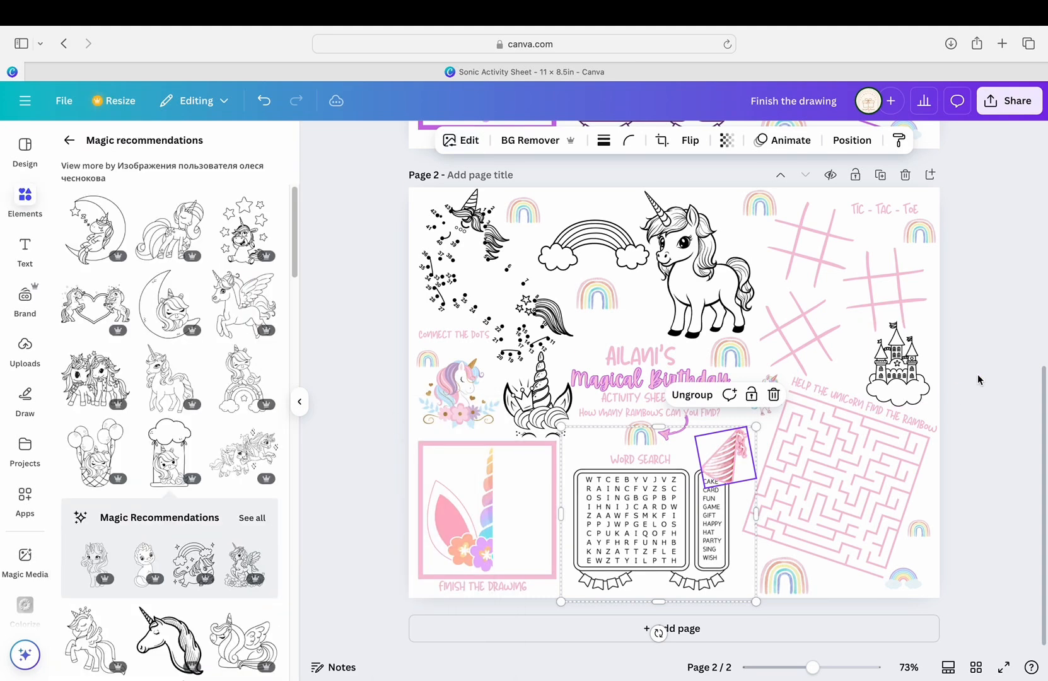
click(978, 379)
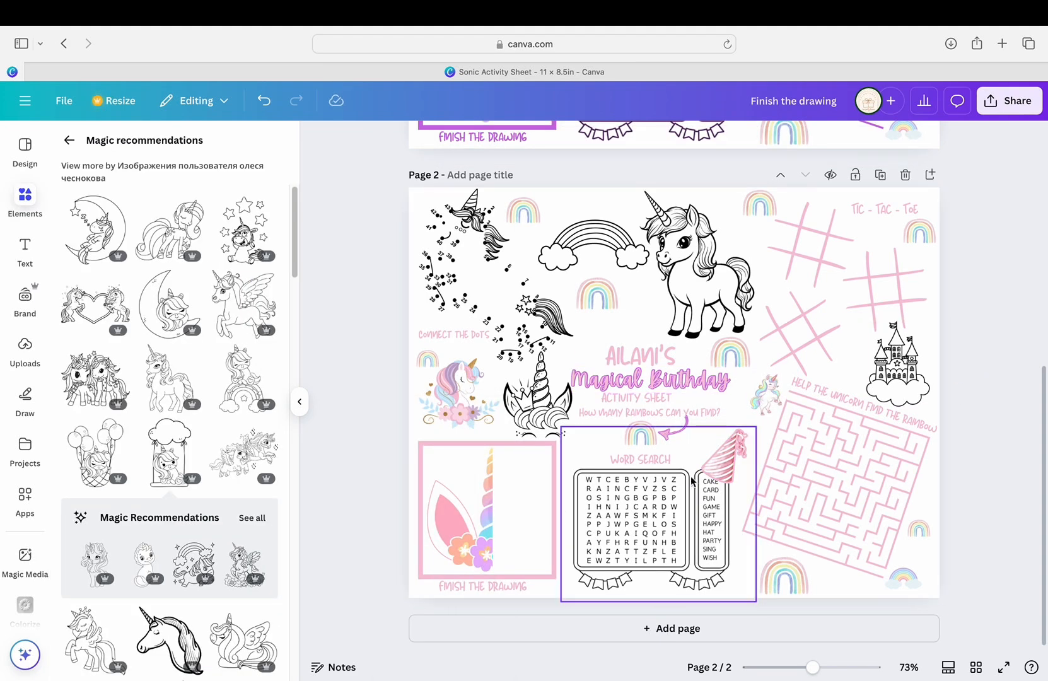
Set the effect color of the "Magical Birthday" title on page 2 to the default violet #8C52FF.
click(656, 380)
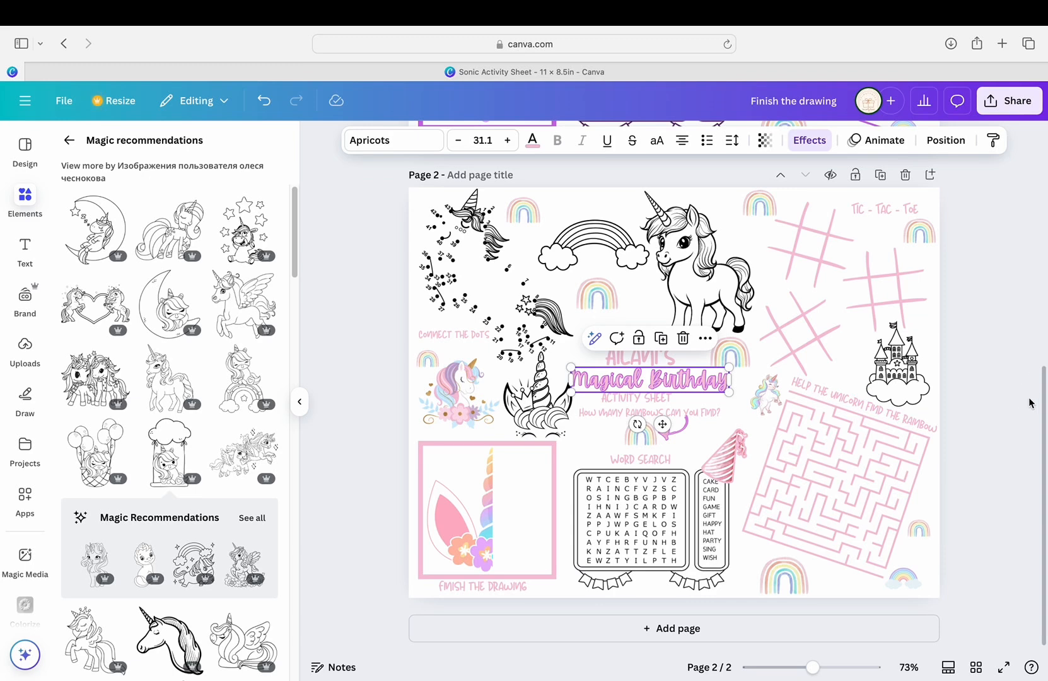
double_click(648, 386)
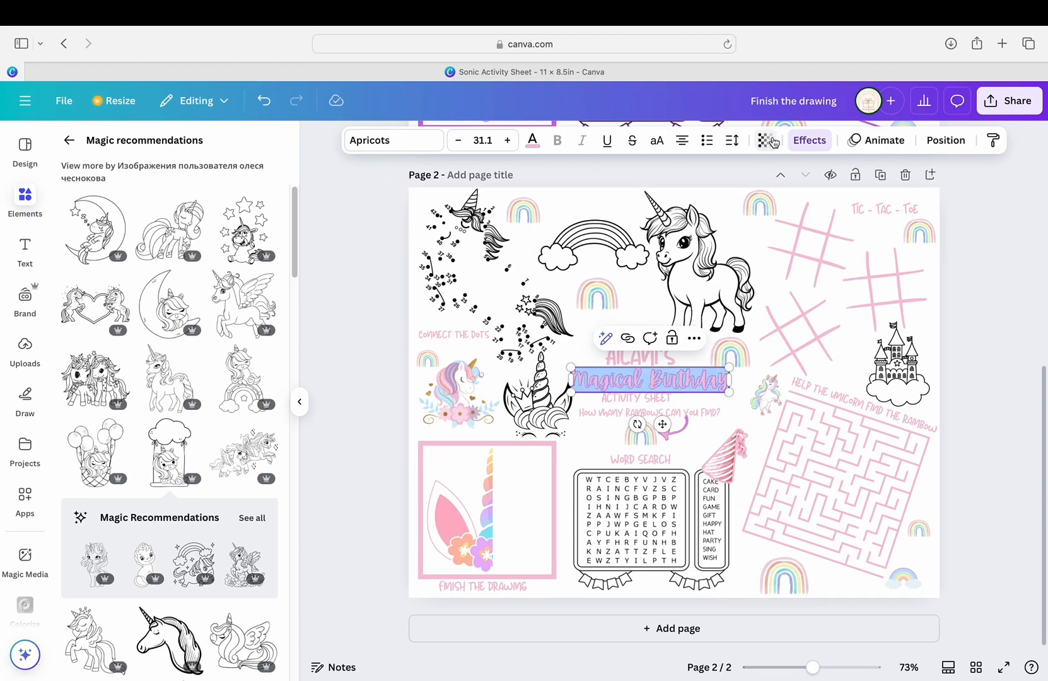
click(805, 142)
click(267, 432)
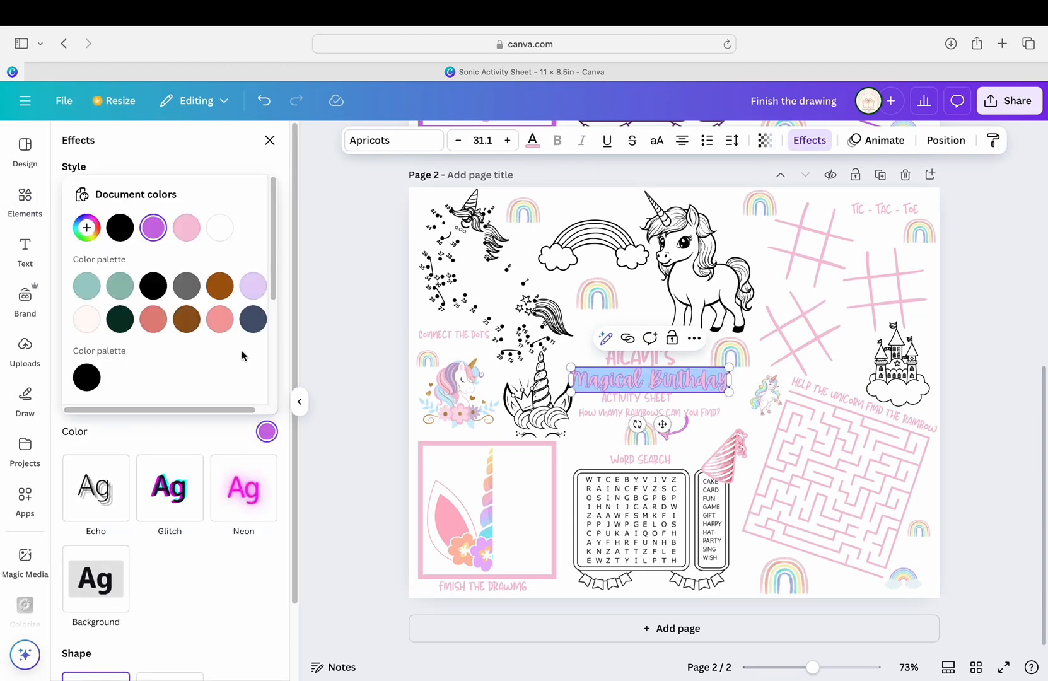
scroll(198, 322, down, 5)
click(219, 315)
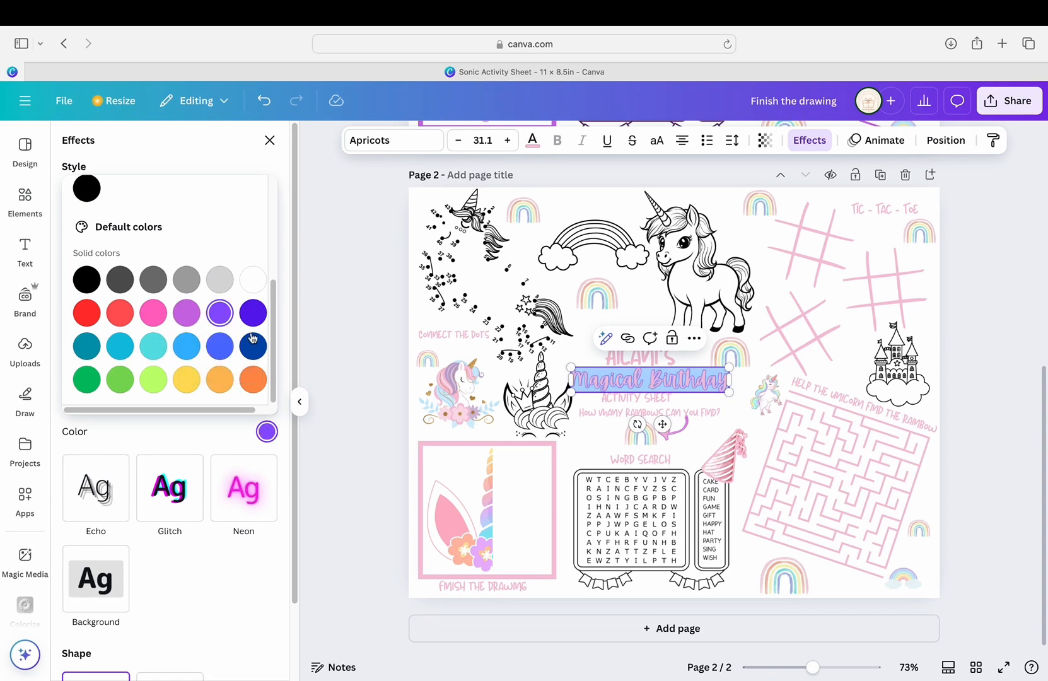
click(381, 347)
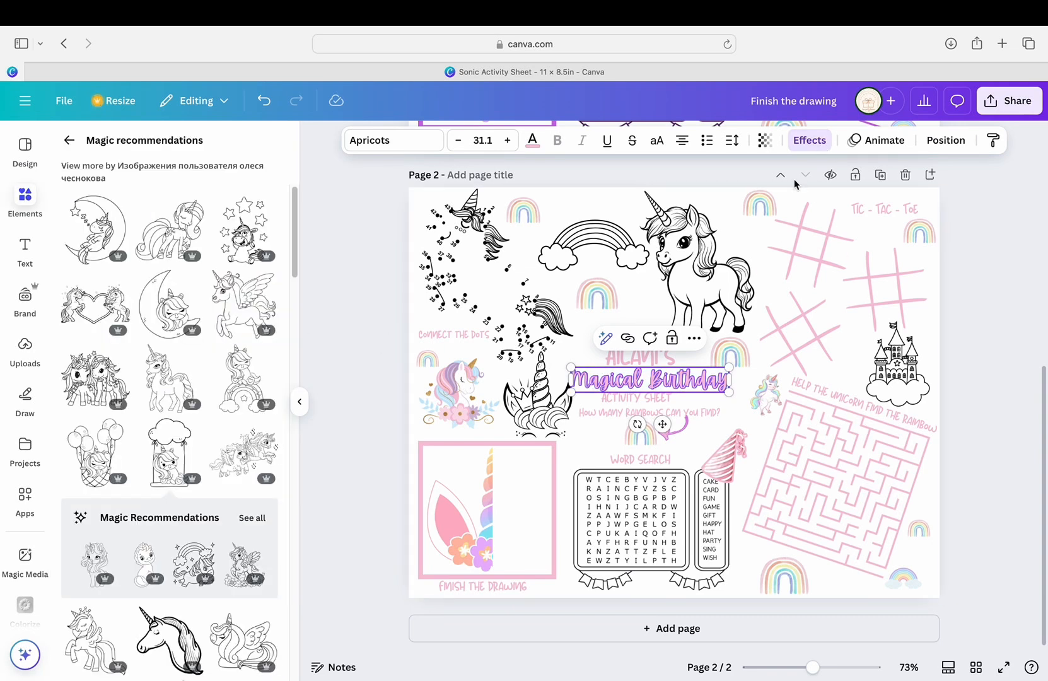
Try a darker purple for the outline shadow of the curved arrow beside the small rainbow.
click(683, 431)
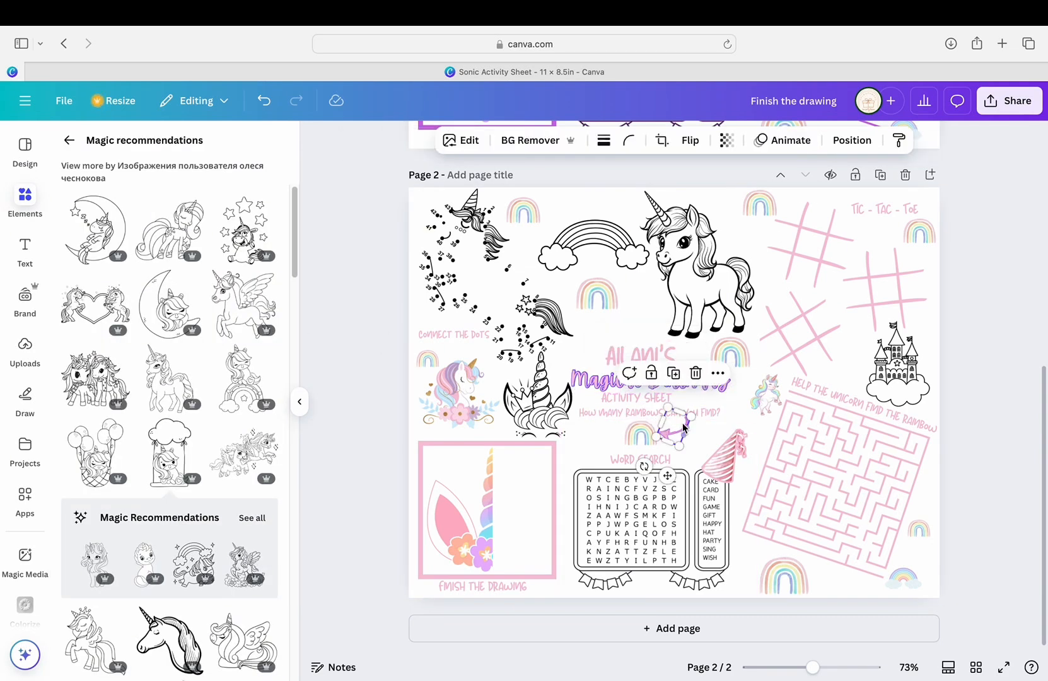
click(457, 140)
click(94, 505)
click(277, 610)
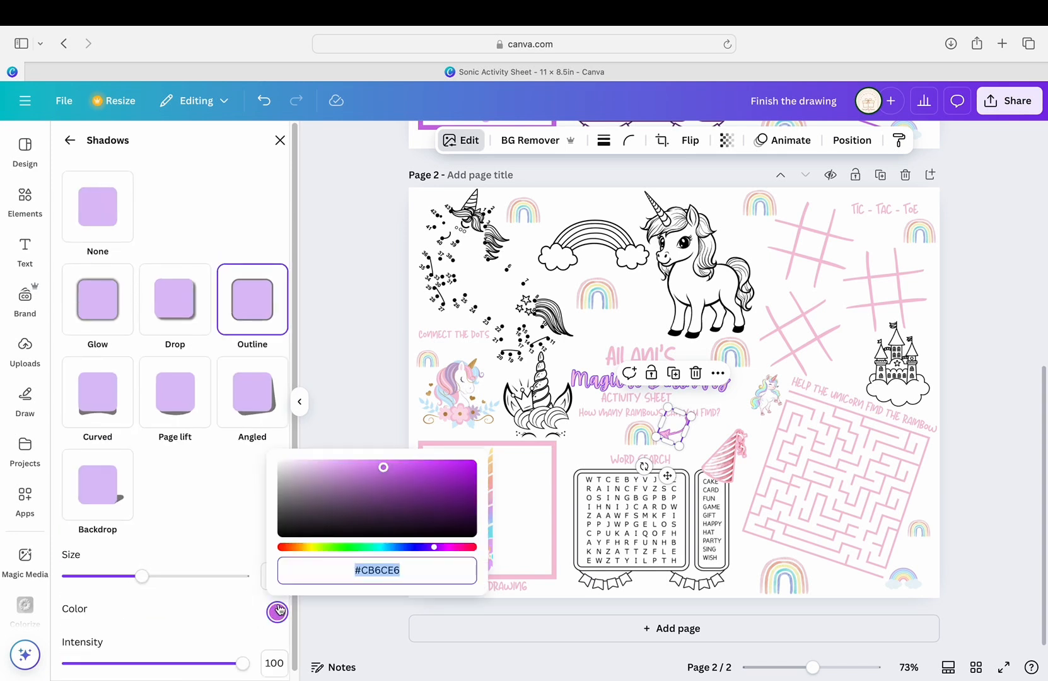
click(431, 469)
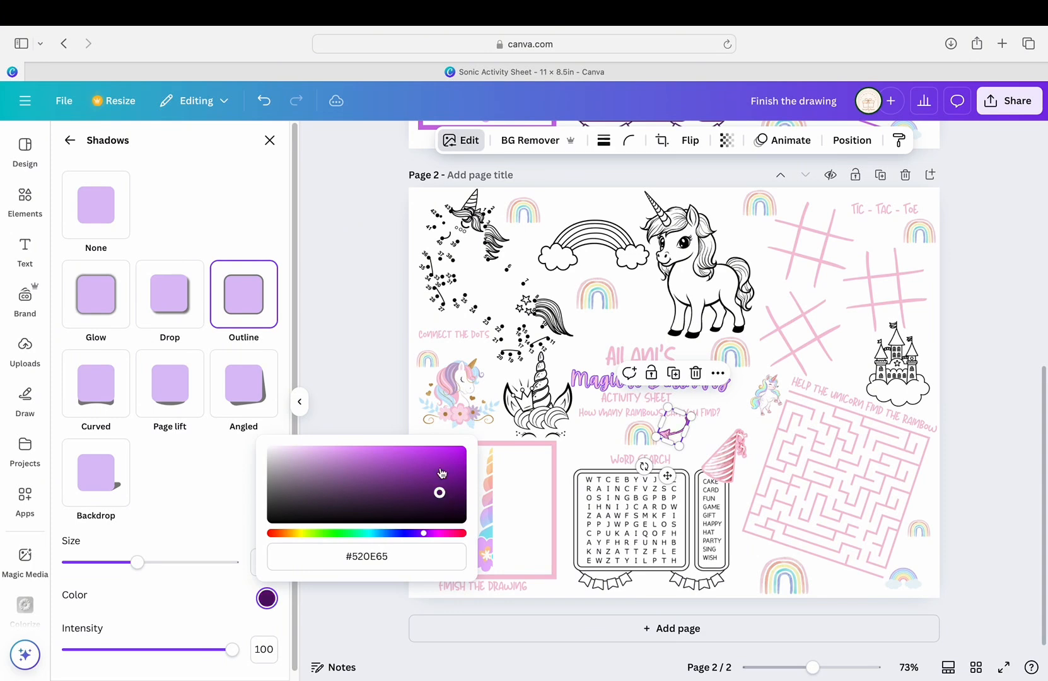
Copy the color code #8C52FF from the "Magical Birthday" title's effect color.
click(592, 381)
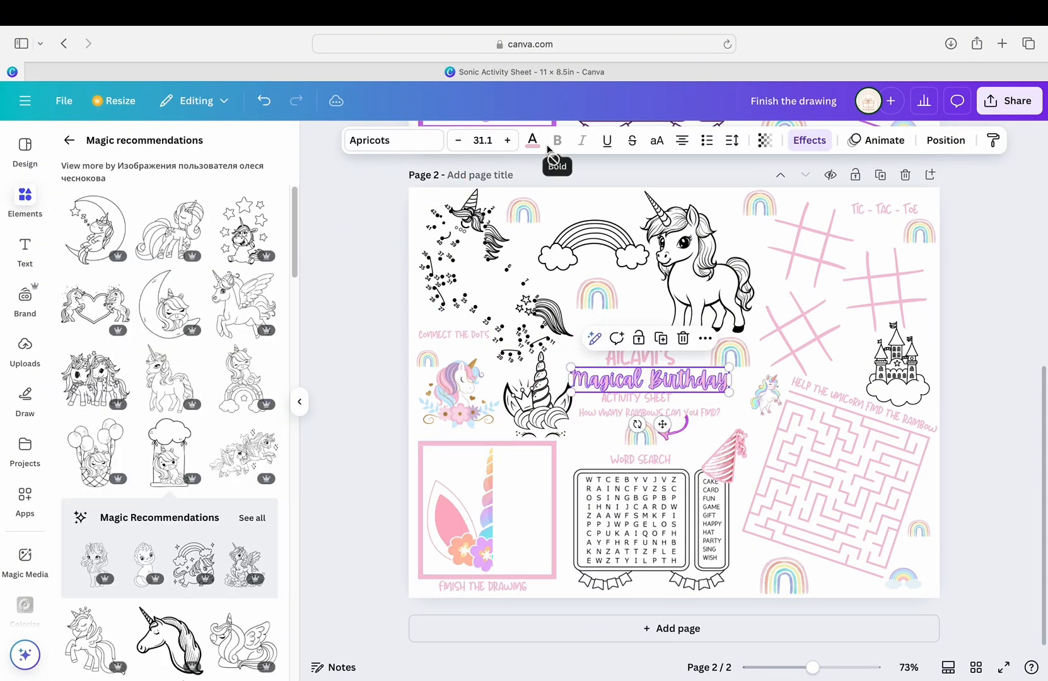
double_click(609, 384)
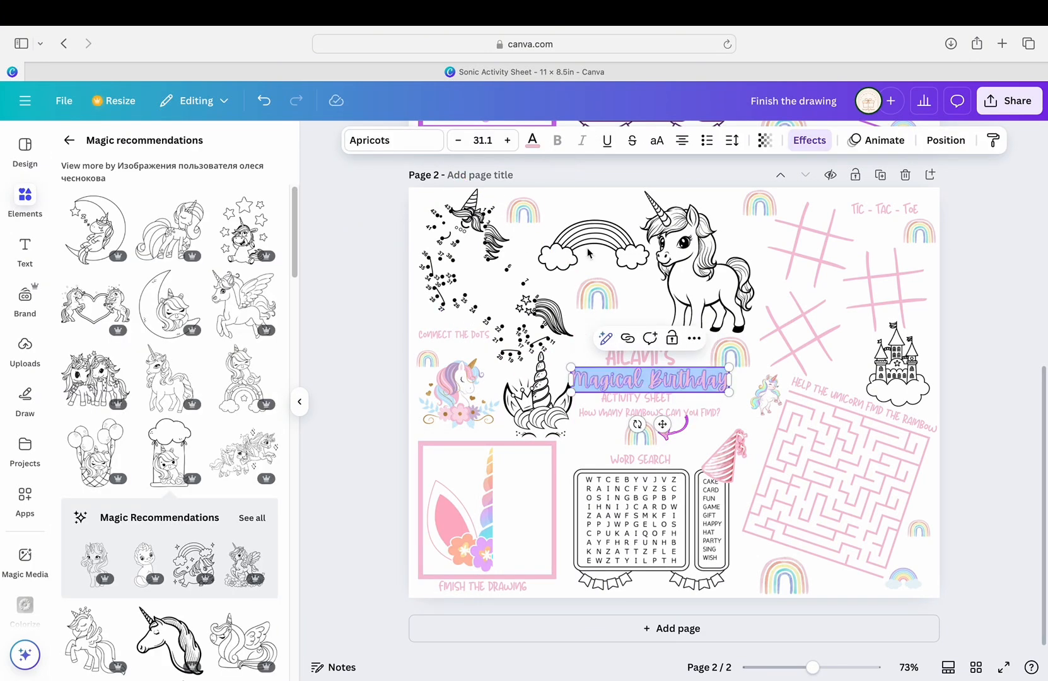
click(803, 140)
click(267, 430)
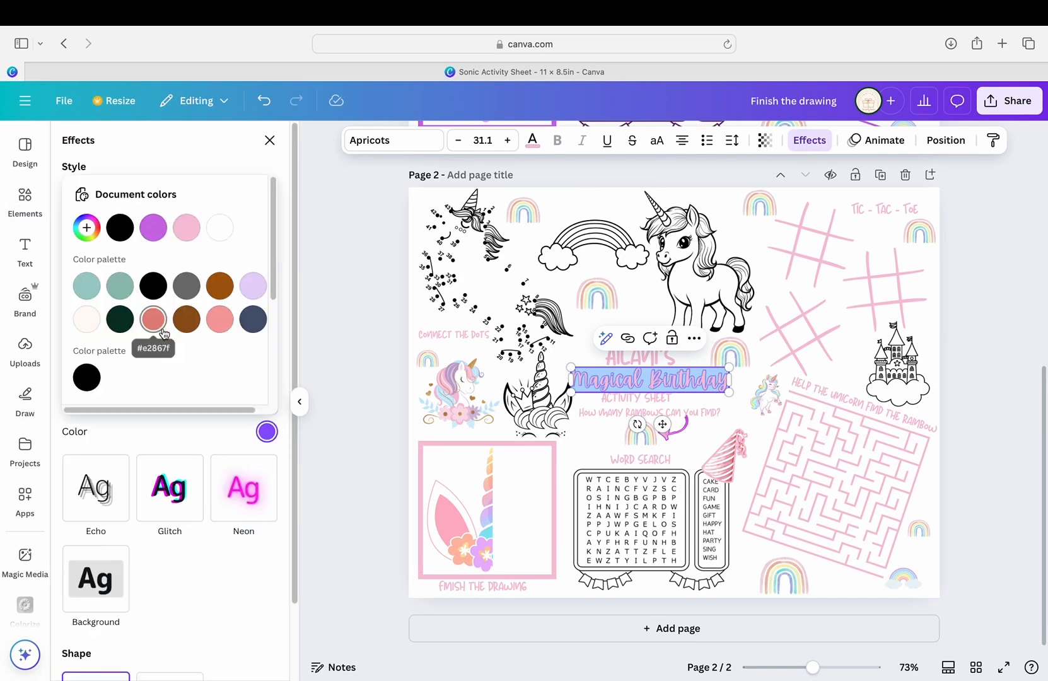
click(86, 227)
right_click(126, 367)
click(163, 427)
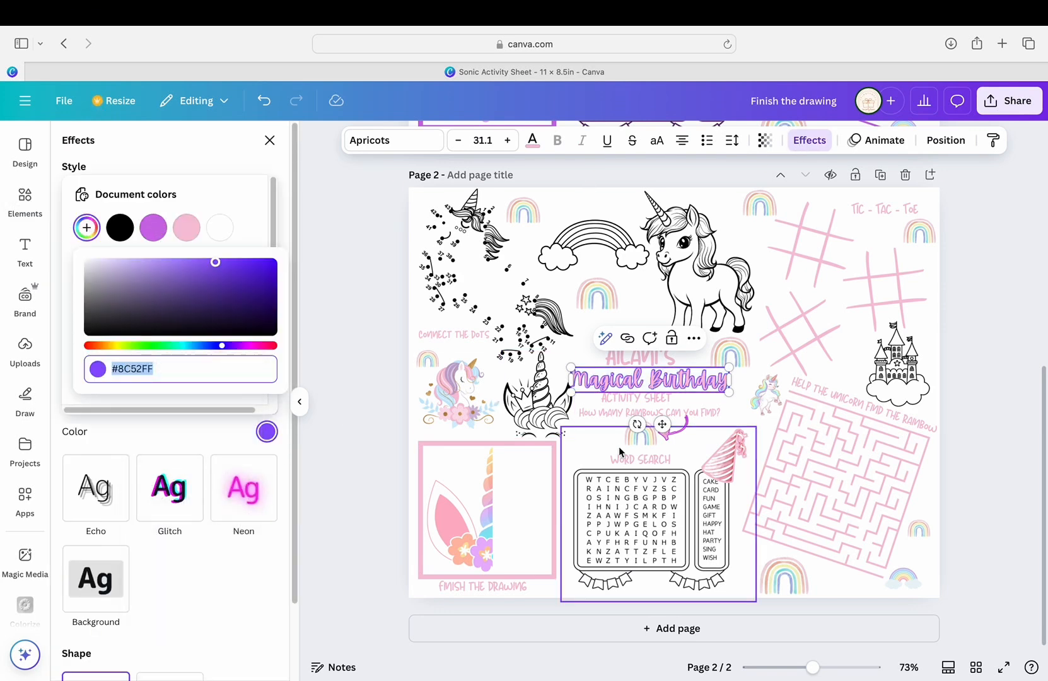
Apply the copied violet #8C52FF to the curved arrow's outline shadow and deselect the arrow.
click(671, 439)
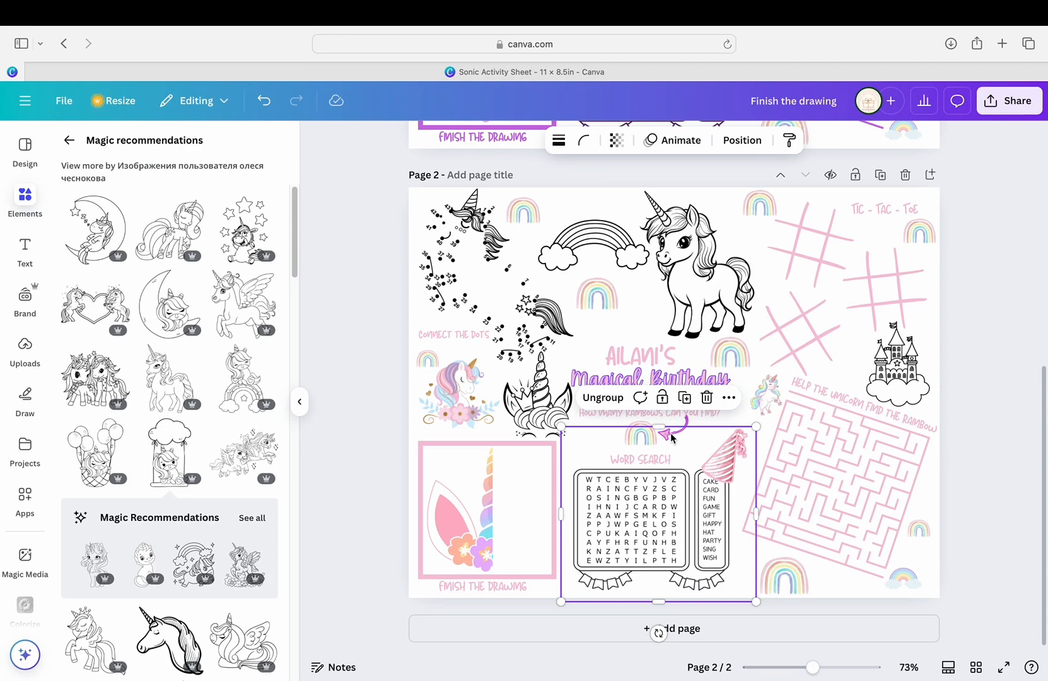
click(673, 428)
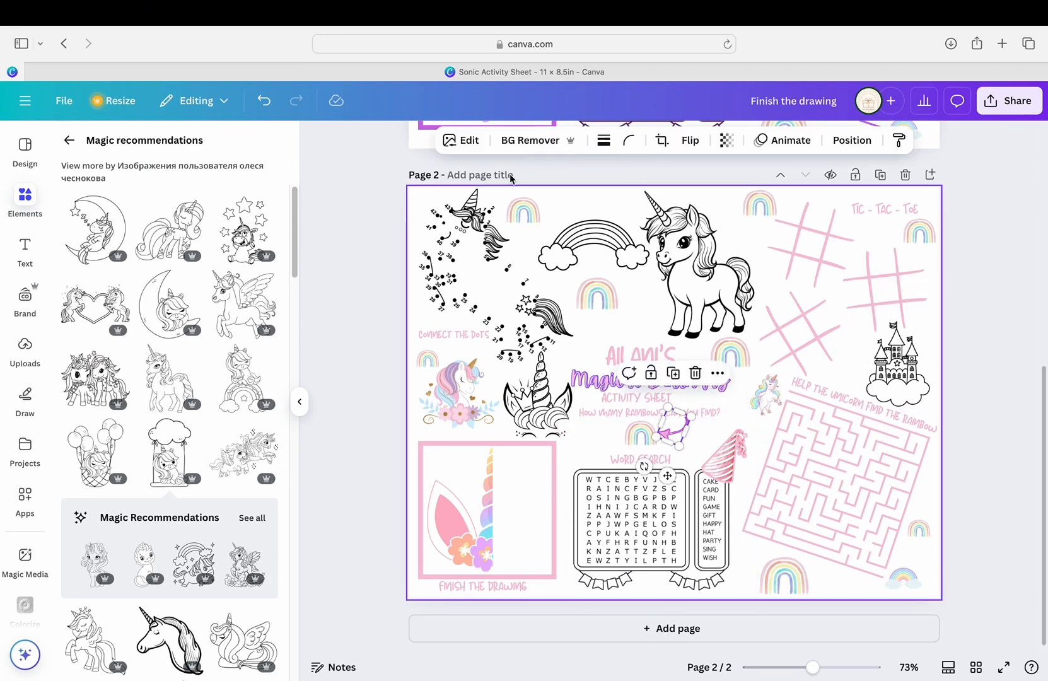
click(449, 142)
click(92, 519)
click(276, 612)
right_click(391, 569)
click(409, 489)
click(362, 413)
click(1006, 382)
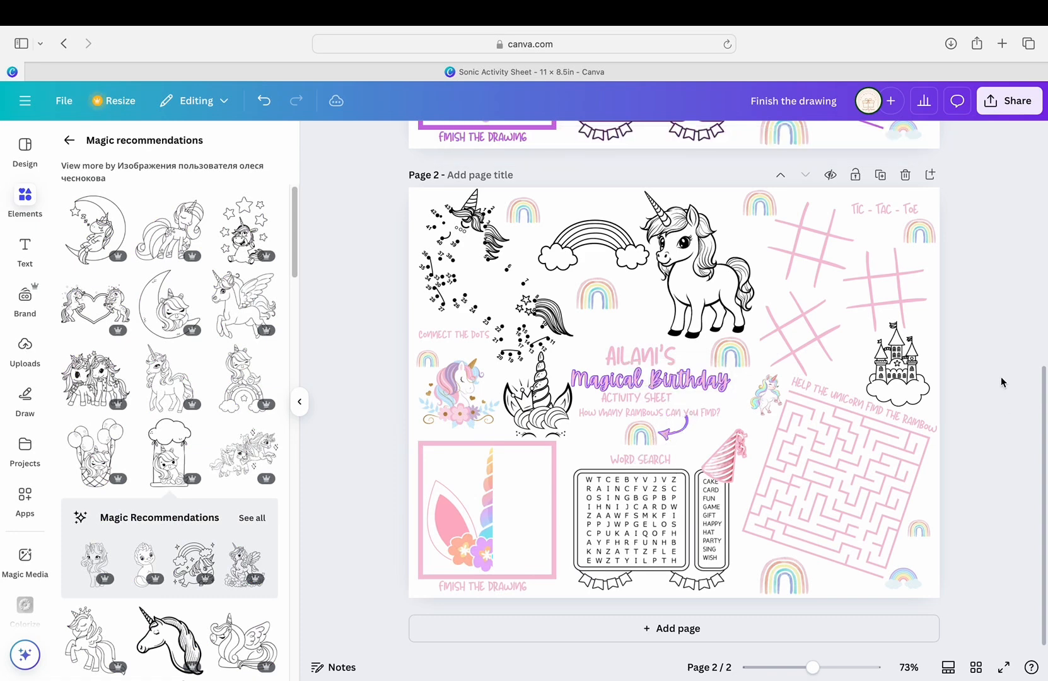